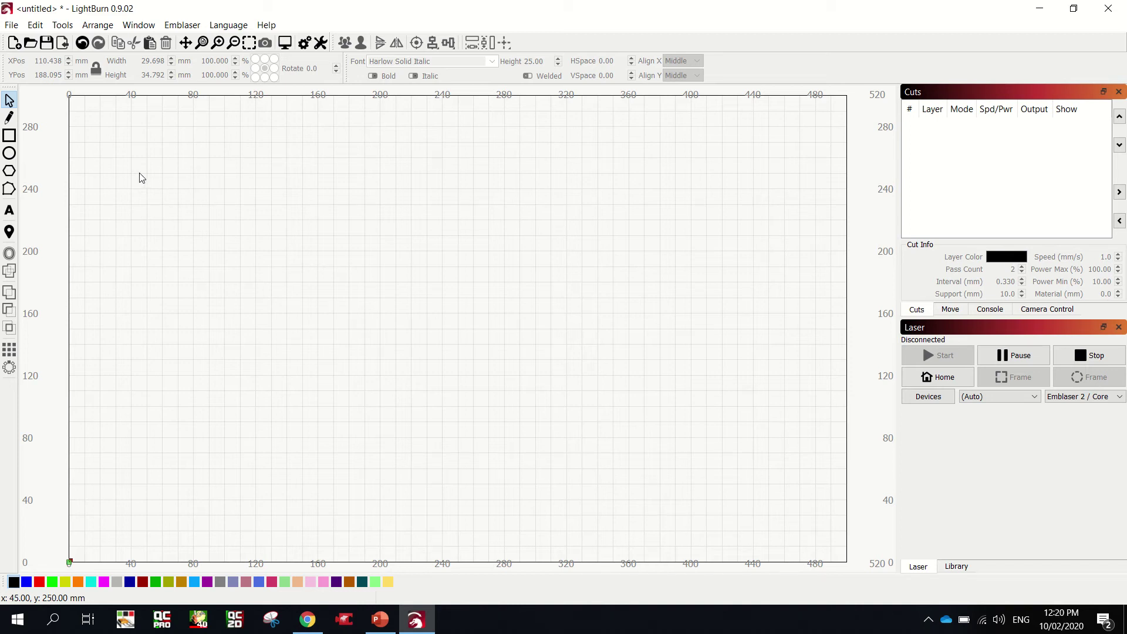
- Switch to Chrome and search Google Images for "circle"
left_click(307, 620)
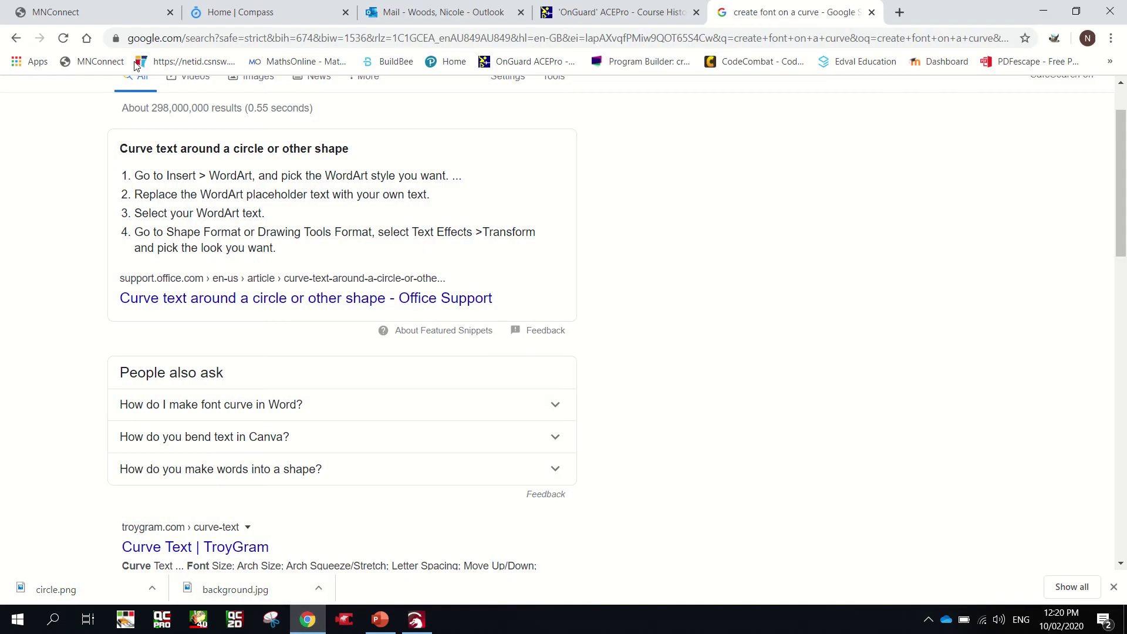
left_click(531, 40)
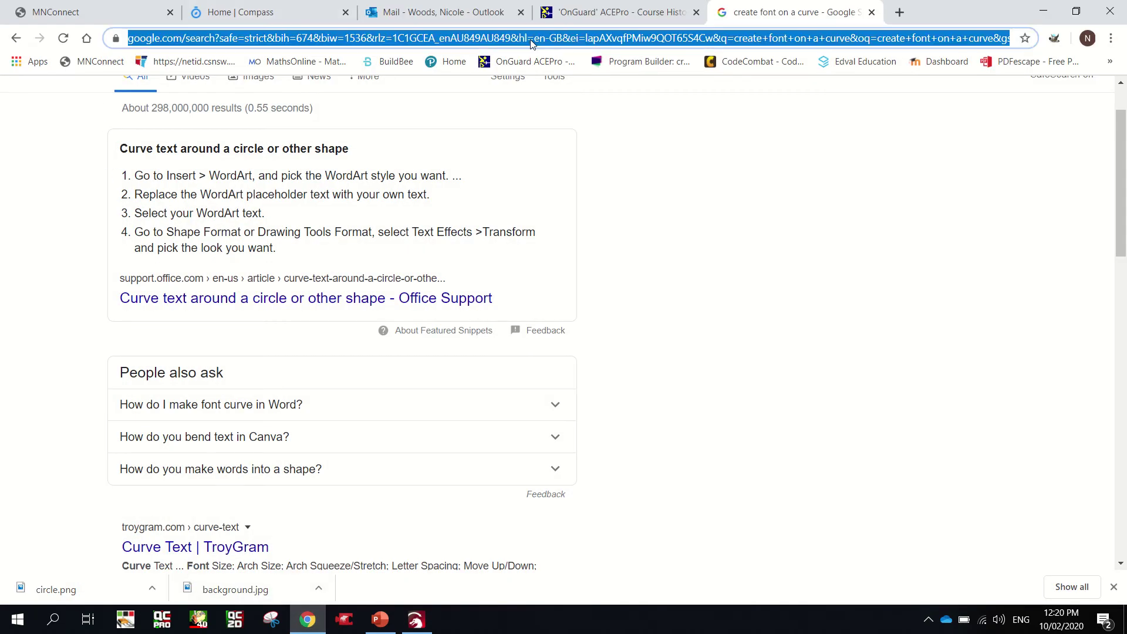
type("cil")
key("BackSpace")
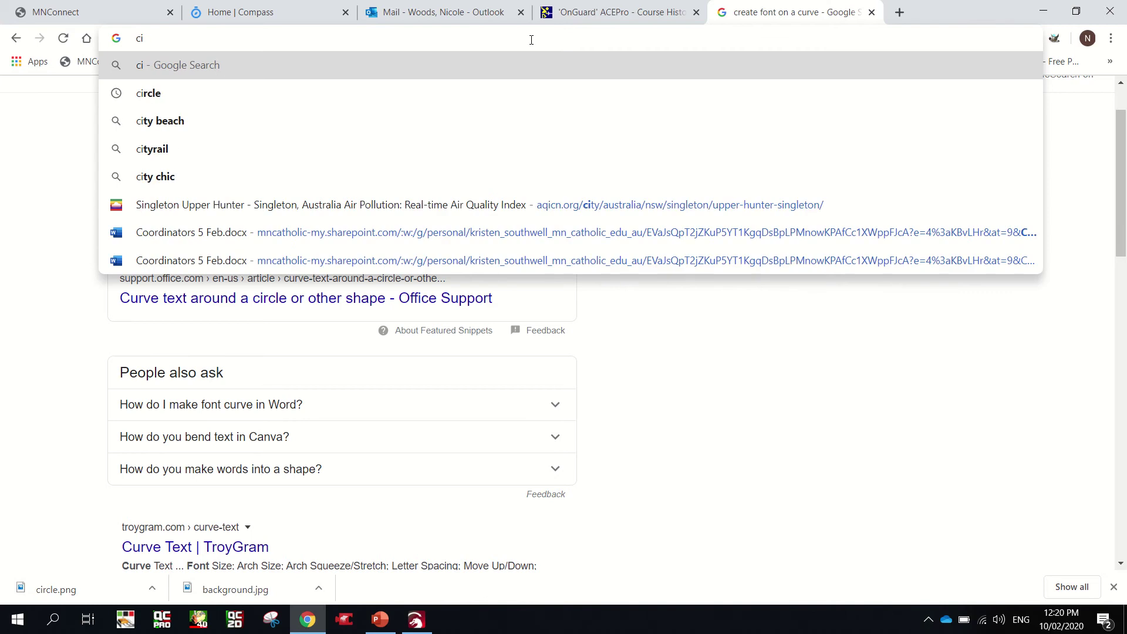
type("rcle")
key("Return")
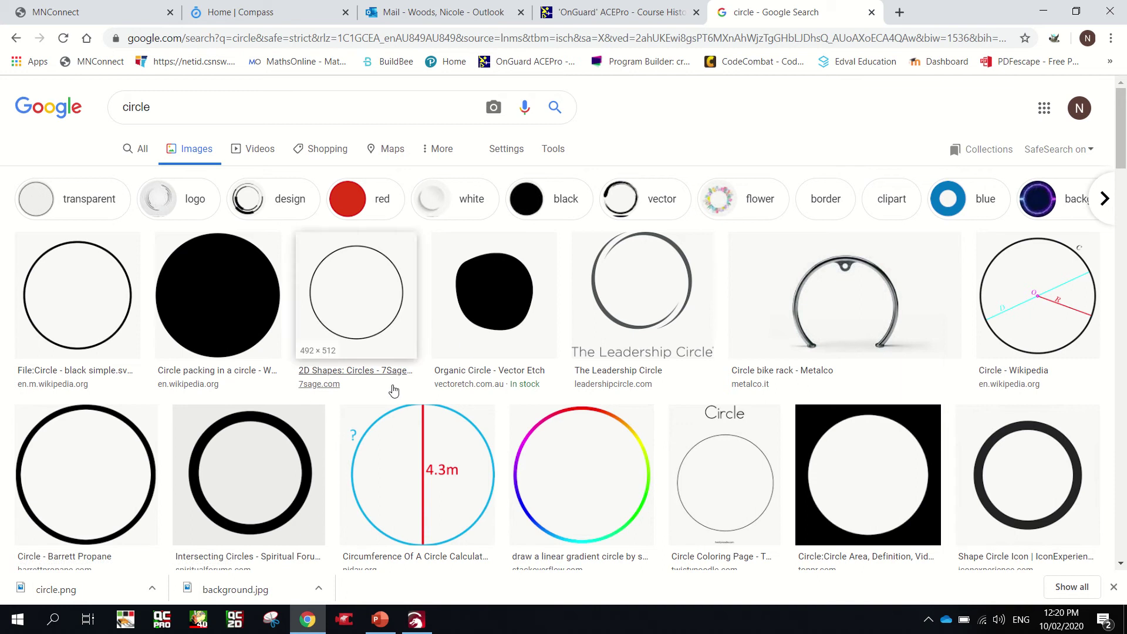
- Find the black 6 Grunge Circle Frame image in the results and bring up its saving and copying options
scroll(453, 428, "down", 6)
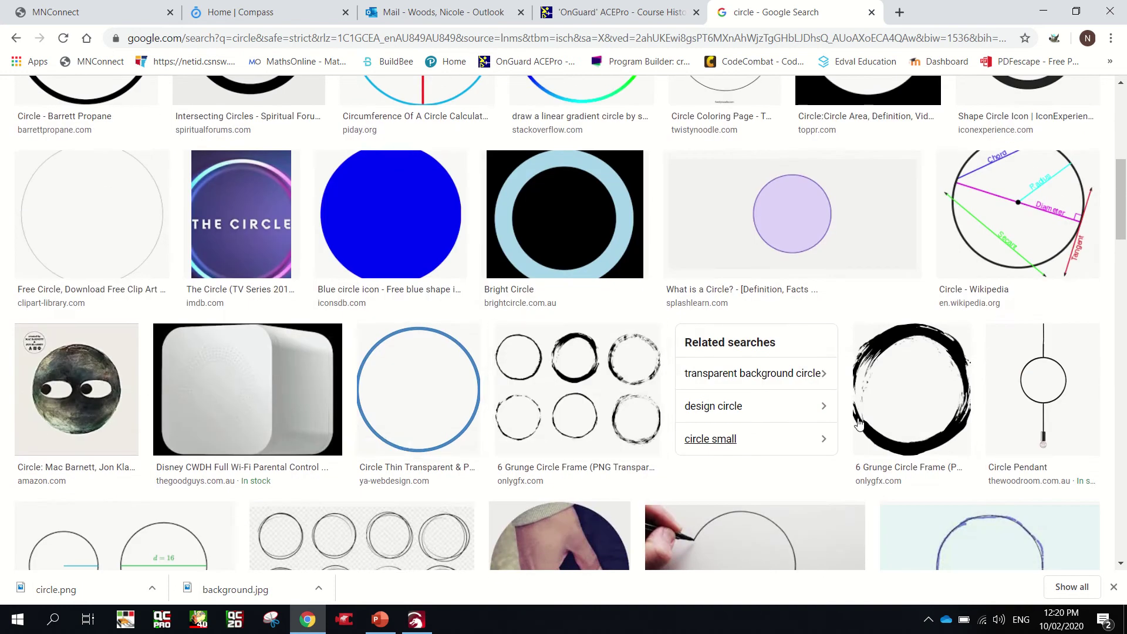
left_click(882, 362)
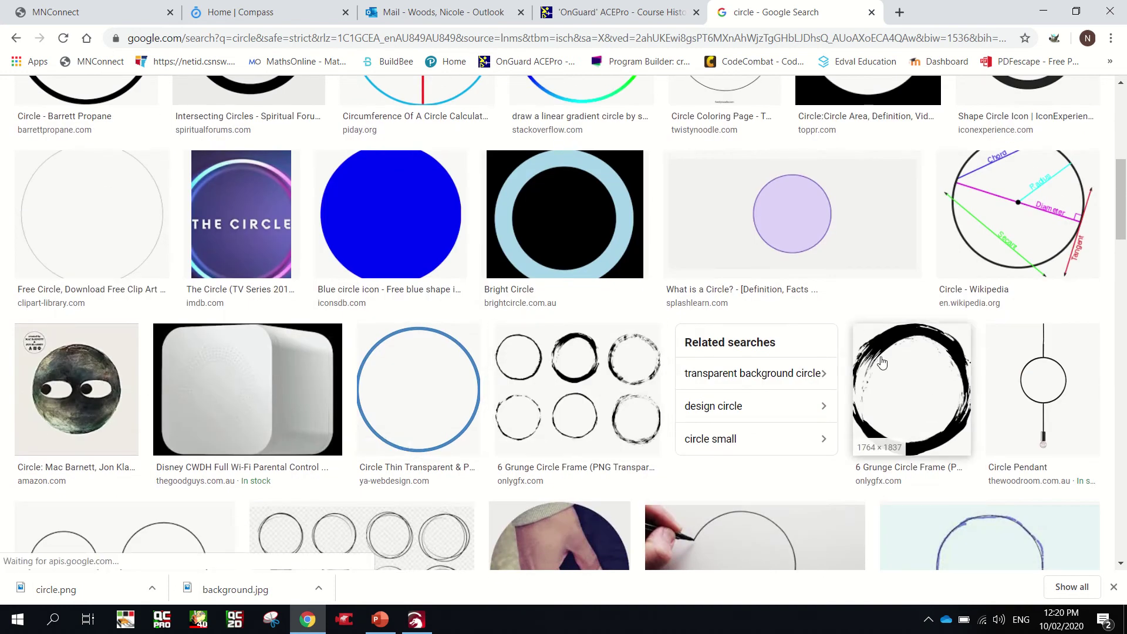
right_click(882, 359)
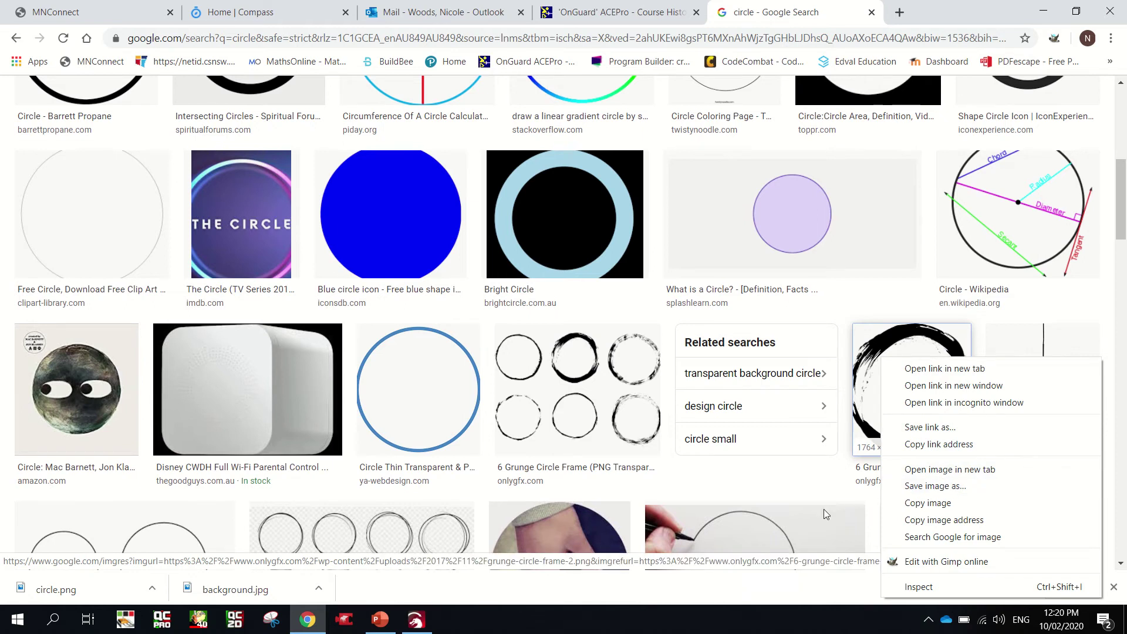
- Switch to LightBurn and import circle.png from the Pictures folder
left_click(418, 619)
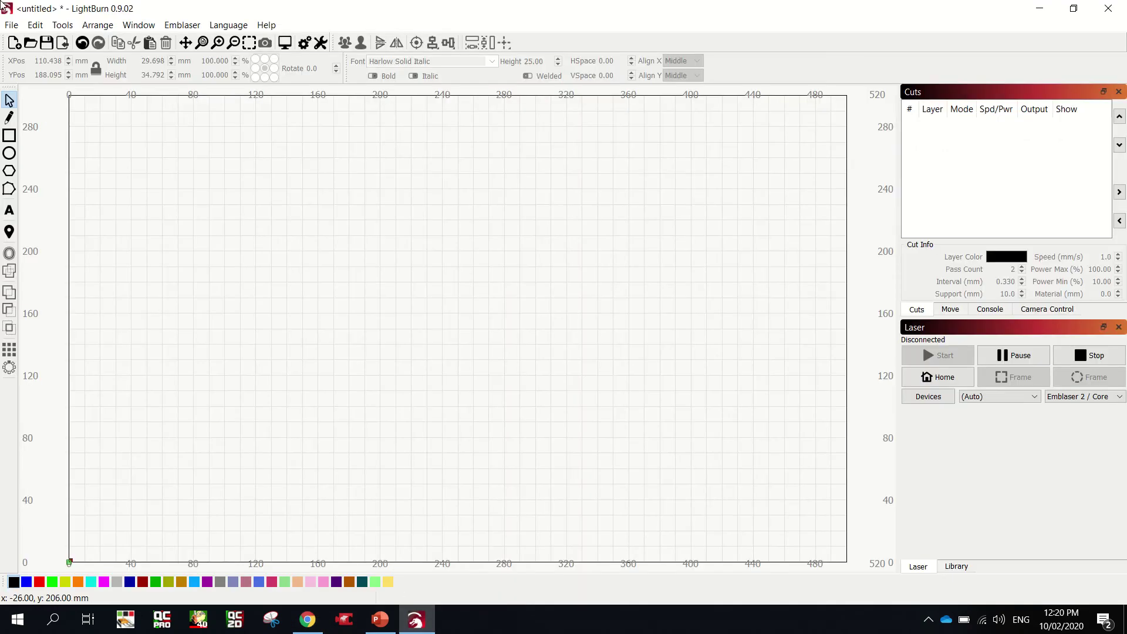
left_click(8, 27)
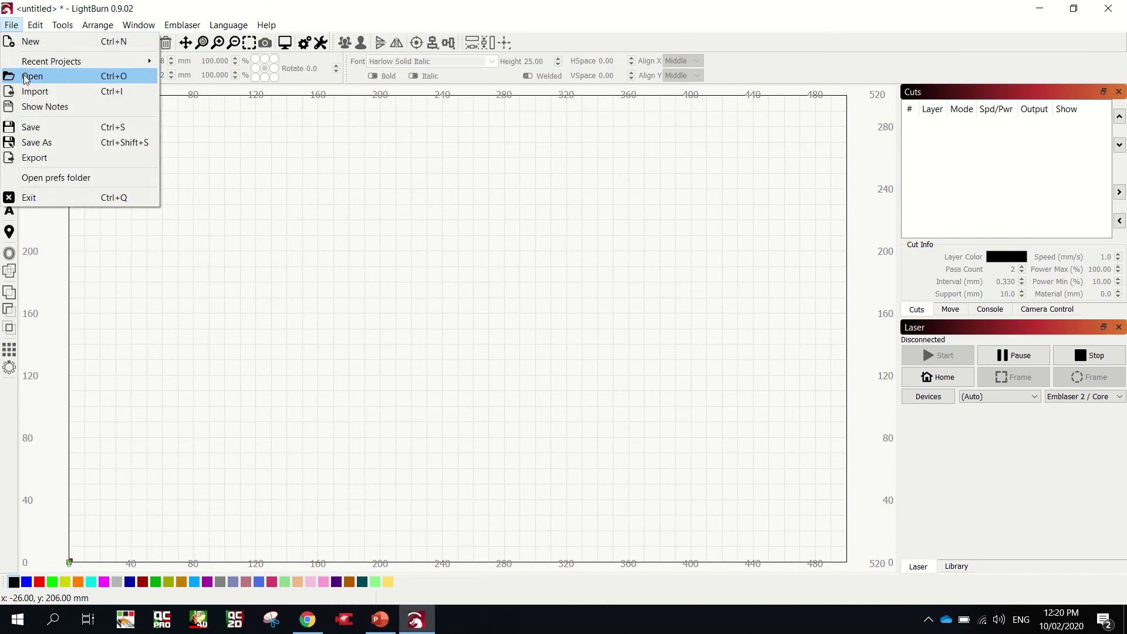
left_click(36, 92)
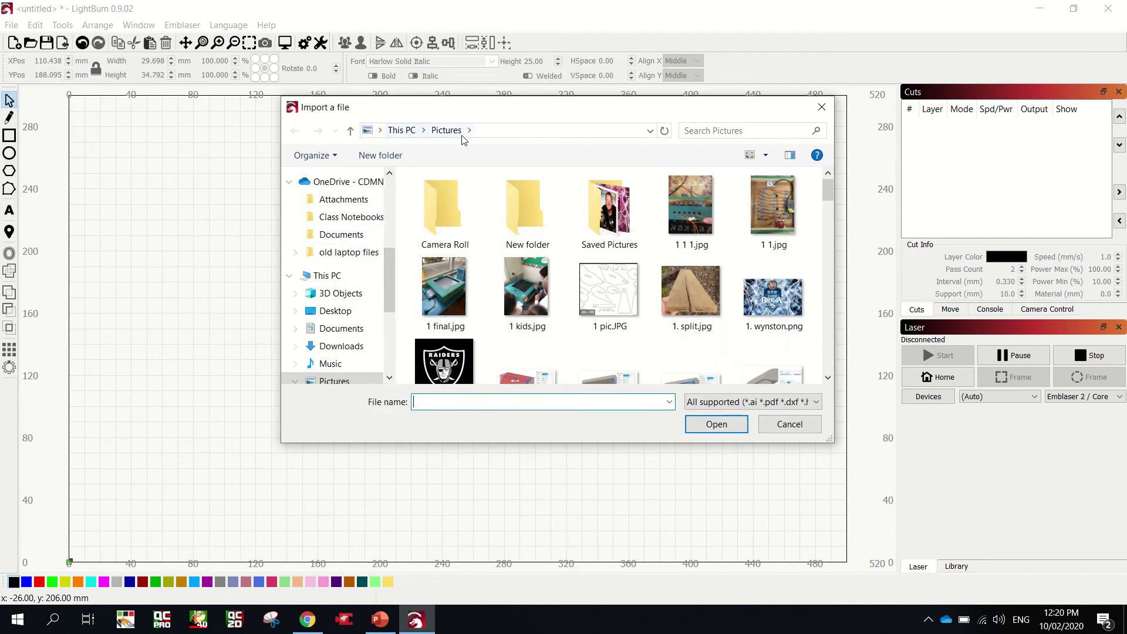
scroll(567, 245, "down", 6)
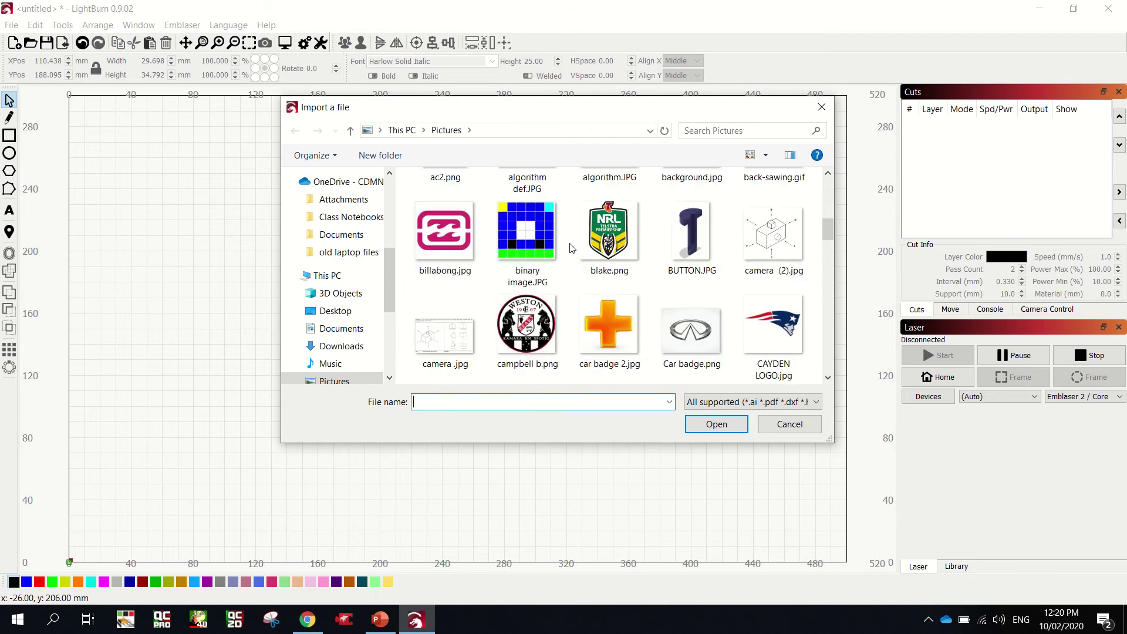
scroll(571, 248, "down", 5)
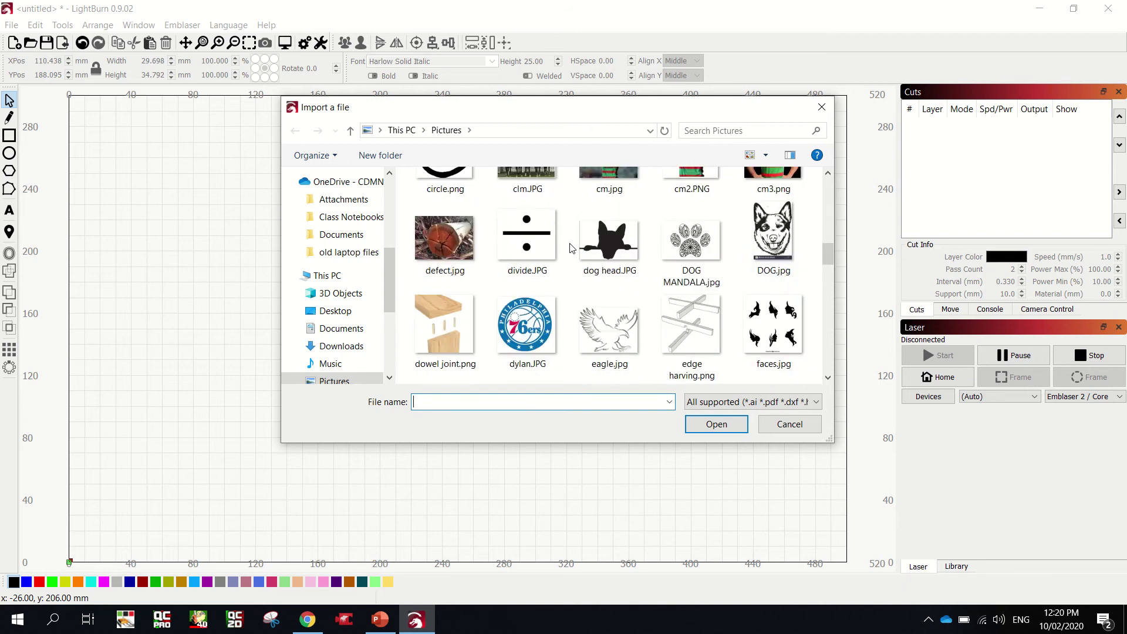
scroll(570, 248, "up", 1)
scroll(569, 248, "down", 3)
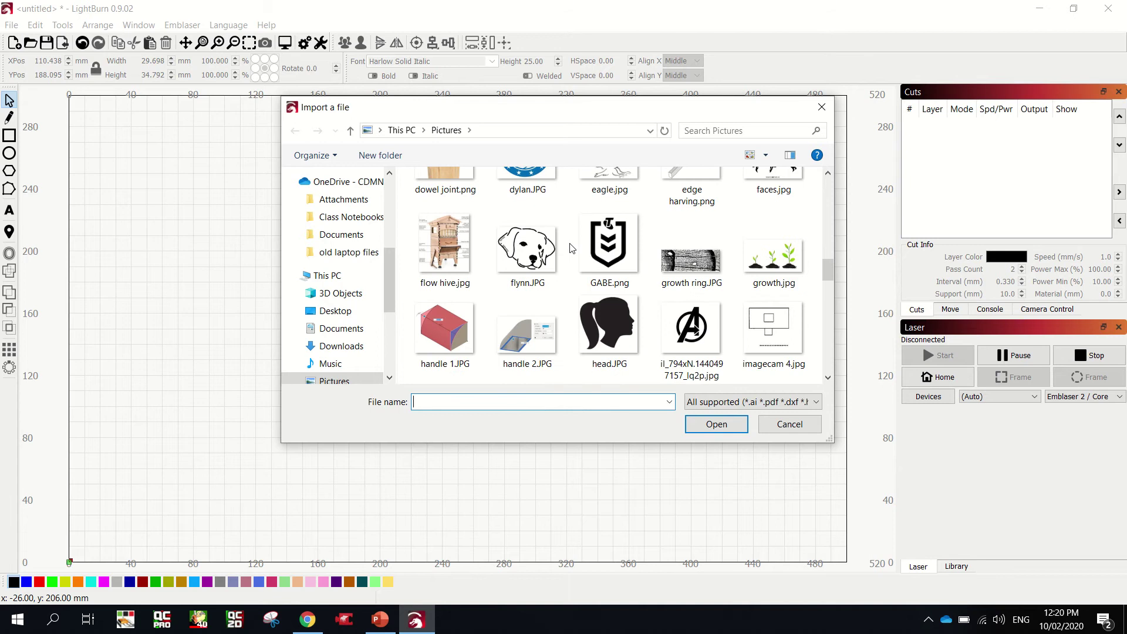
scroll(571, 248, "down", 3)
scroll(571, 248, "up", 5)
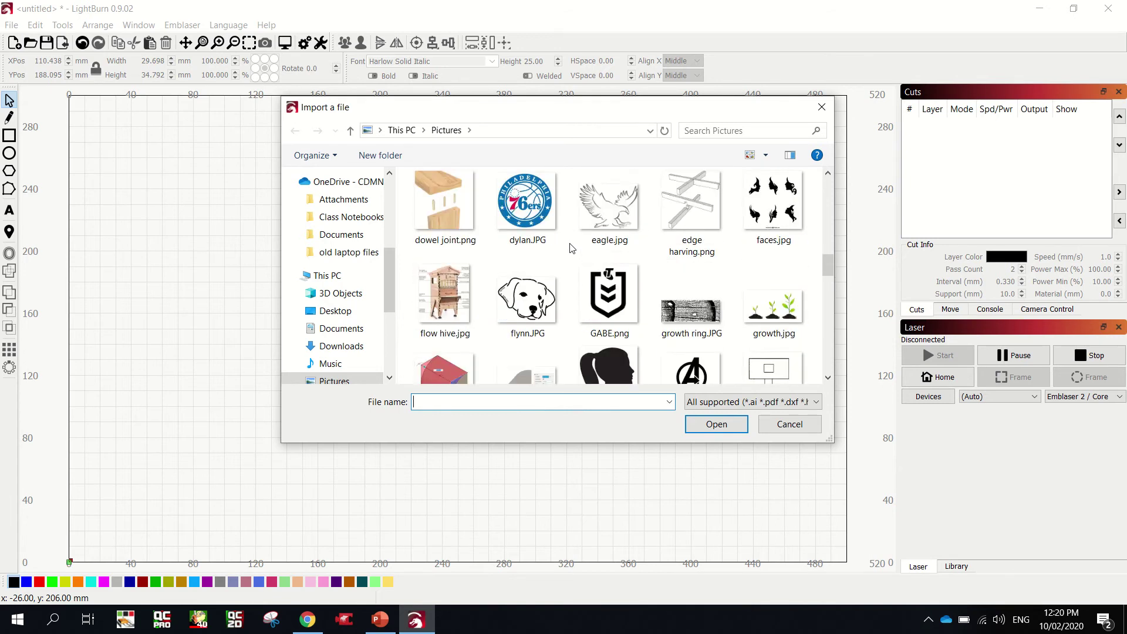
scroll(571, 247, "up", 1)
left_click(469, 220)
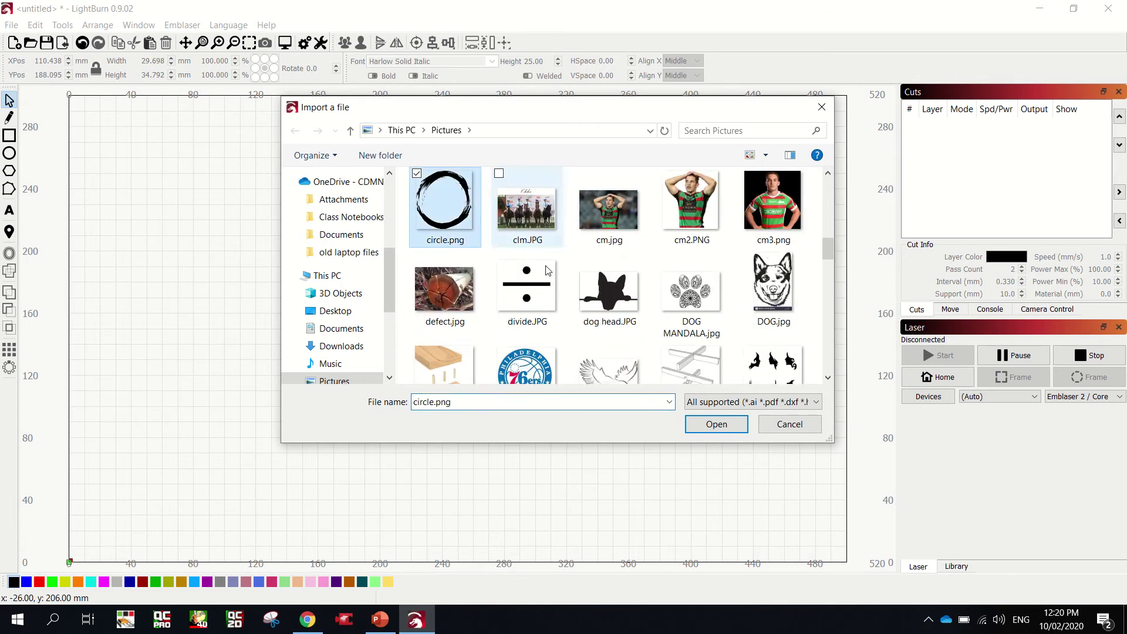
left_click(699, 423)
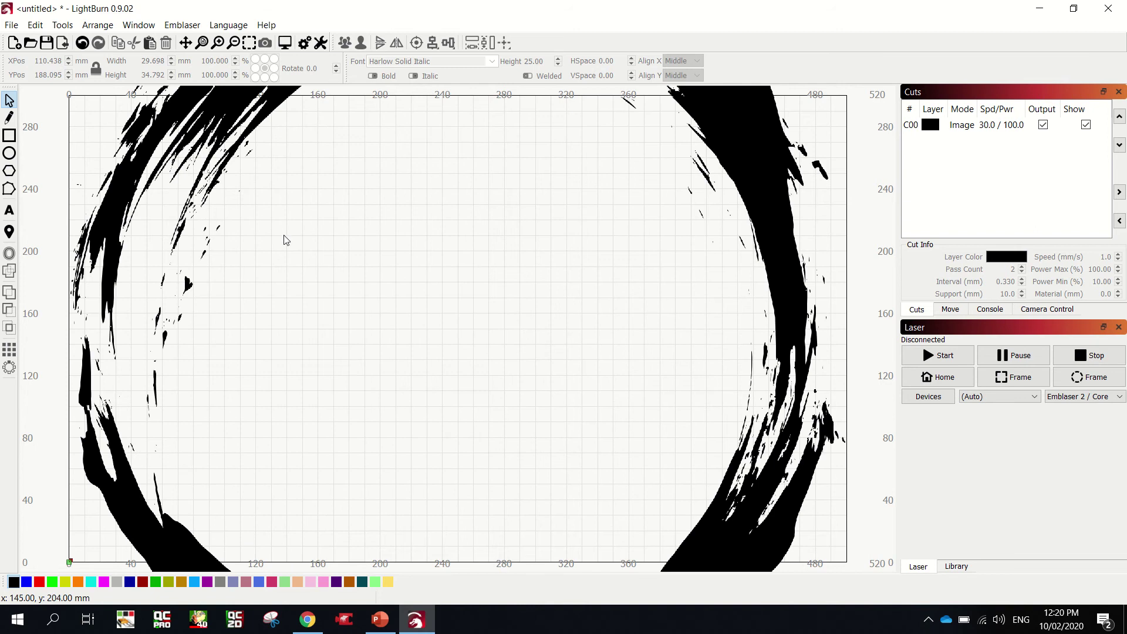
- Shrink the imported circle image to about 229 × 238 mm and move it fully inside the work area
scroll(285, 239, "down", 3)
left_click(248, 148)
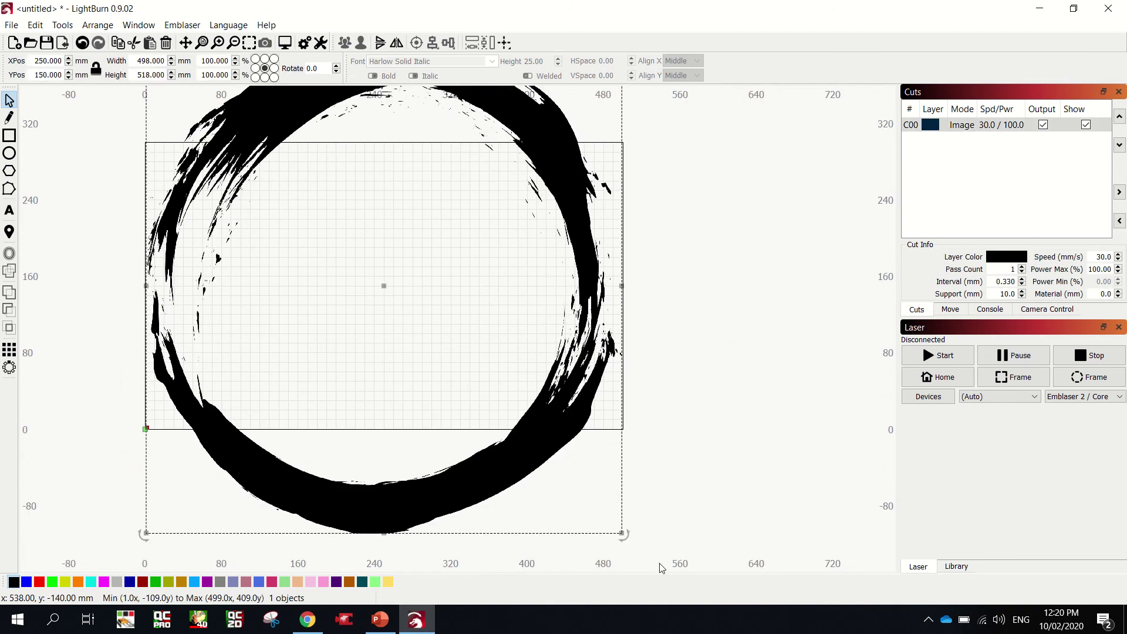
left_click_drag(622, 533, 366, 267)
scroll(322, 273, "down", 3)
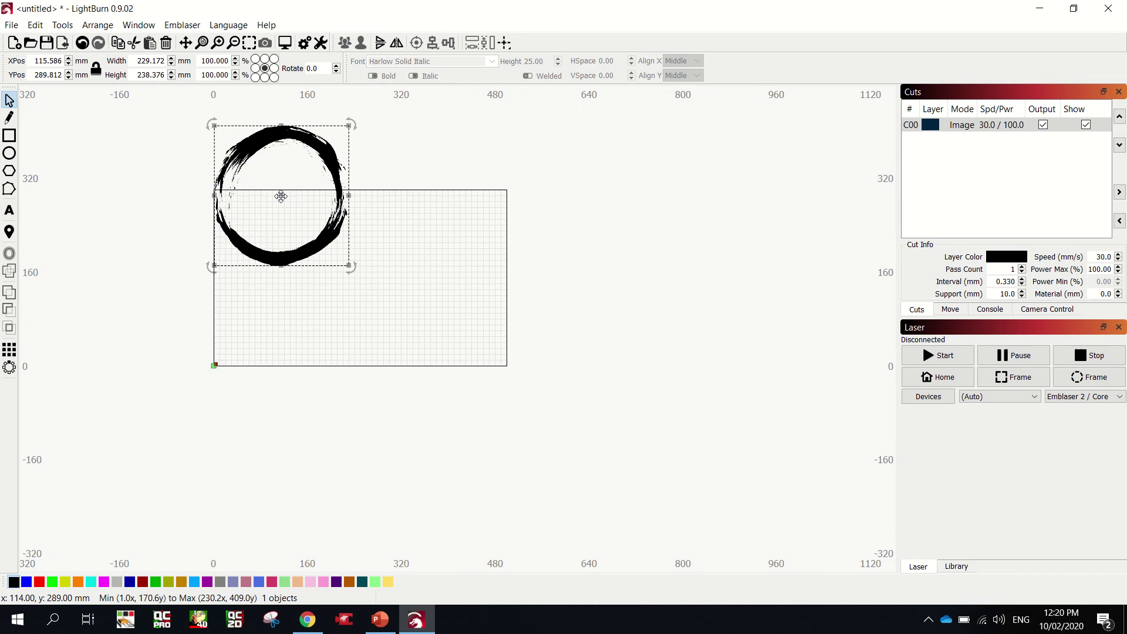
left_click_drag(281, 210, 297, 269)
scroll(184, 183, "up", 4)
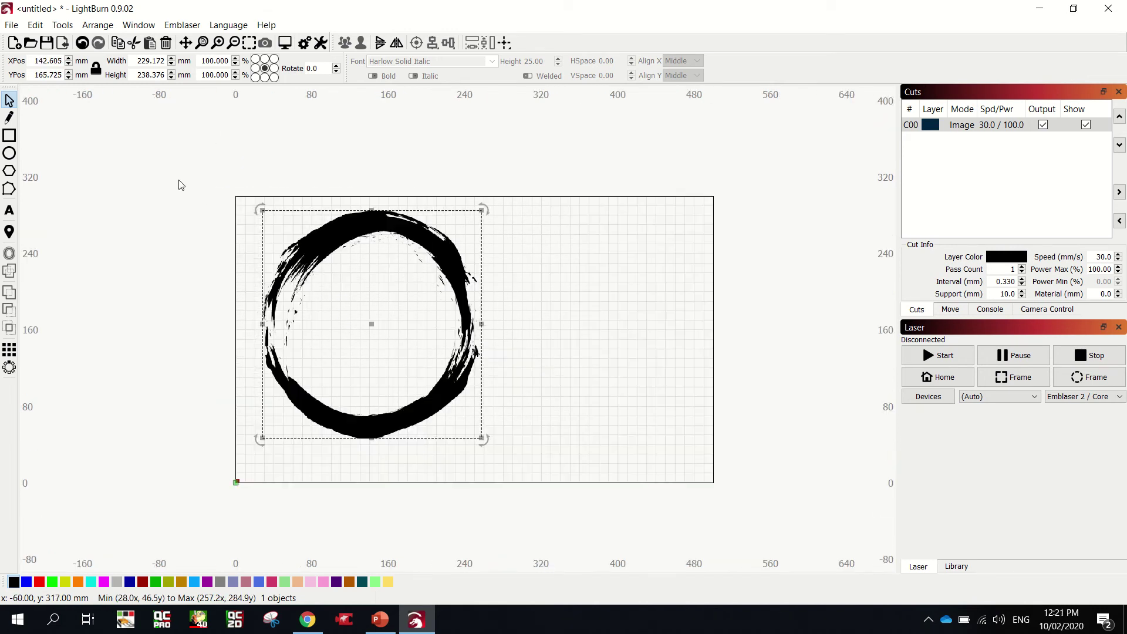
scroll(454, 389, "up", 1)
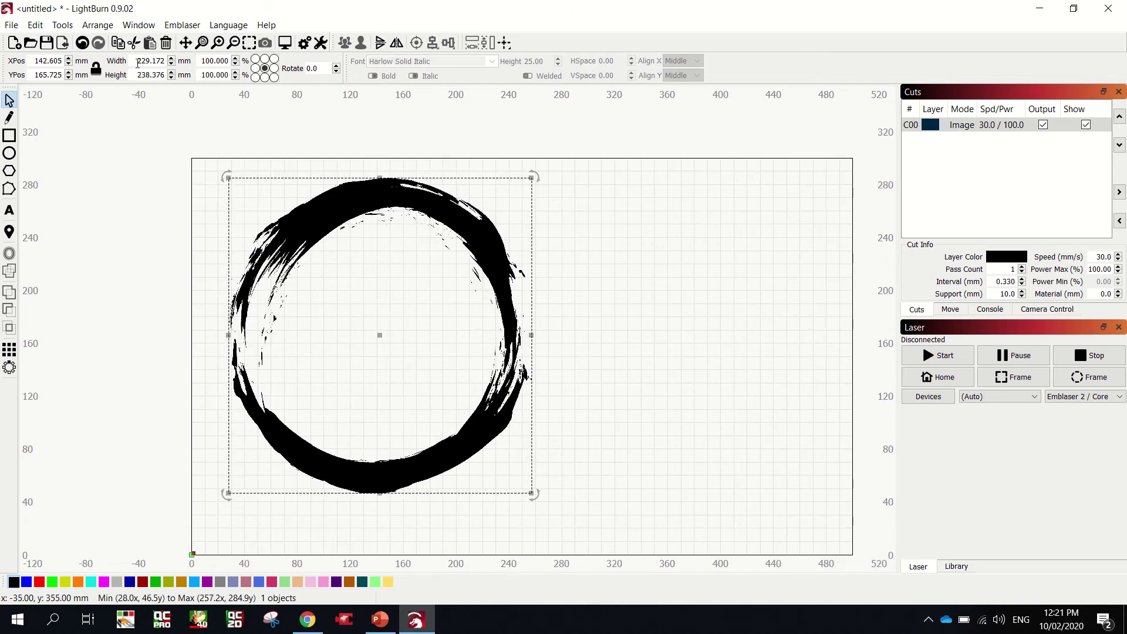
- Set the circle image's width and height to 50 mm each
left_click_drag(137, 61, 162, 61)
type("50")
key("Tab")
type("50")
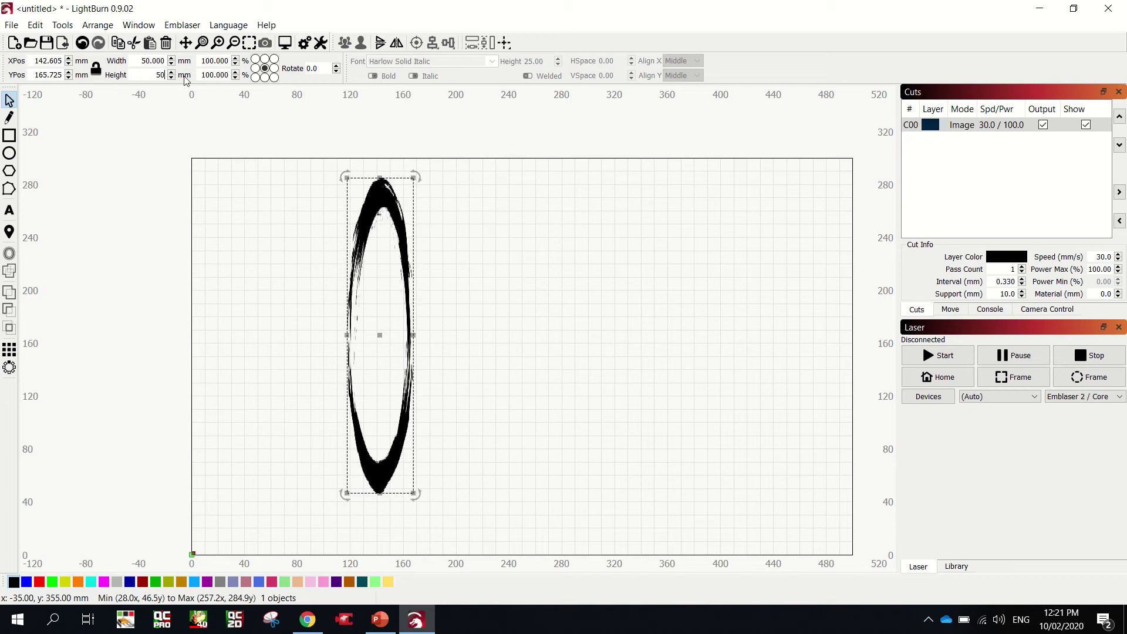
key("Return")
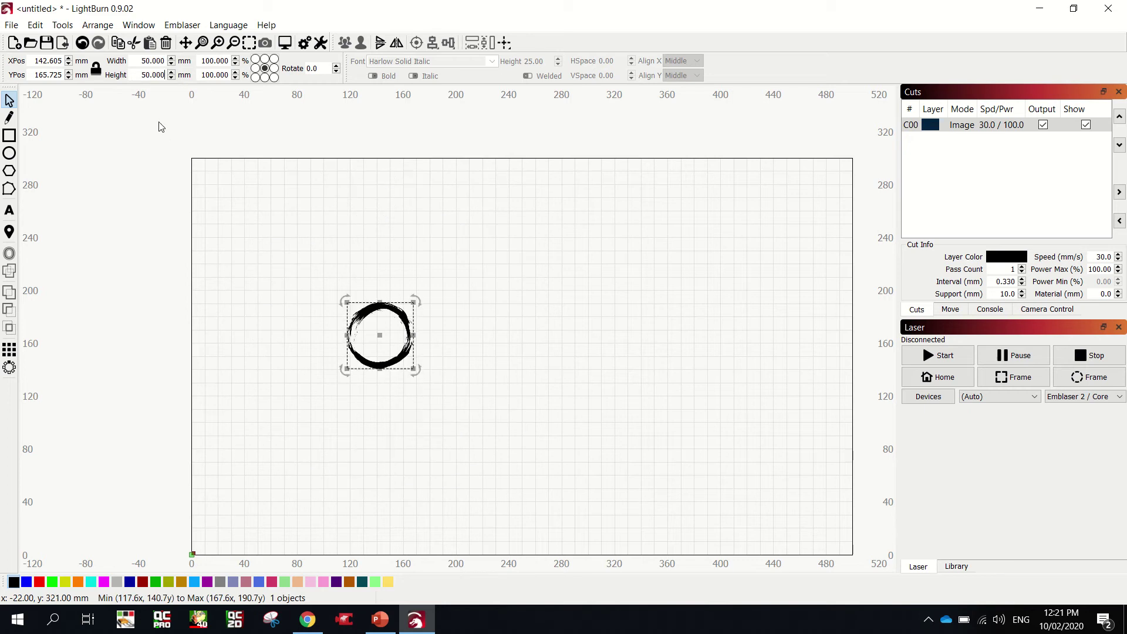
- Add the text "M" in the Harlow Solid Italic font beside the circle image
scroll(376, 358, "up", 6)
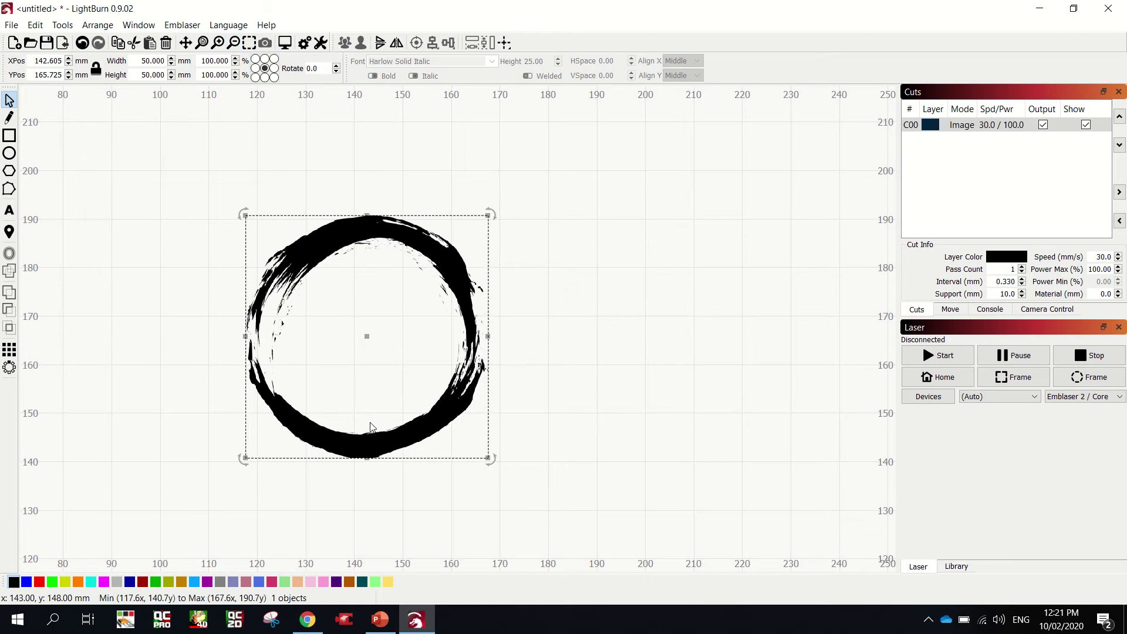
scroll(370, 426, "up", 2)
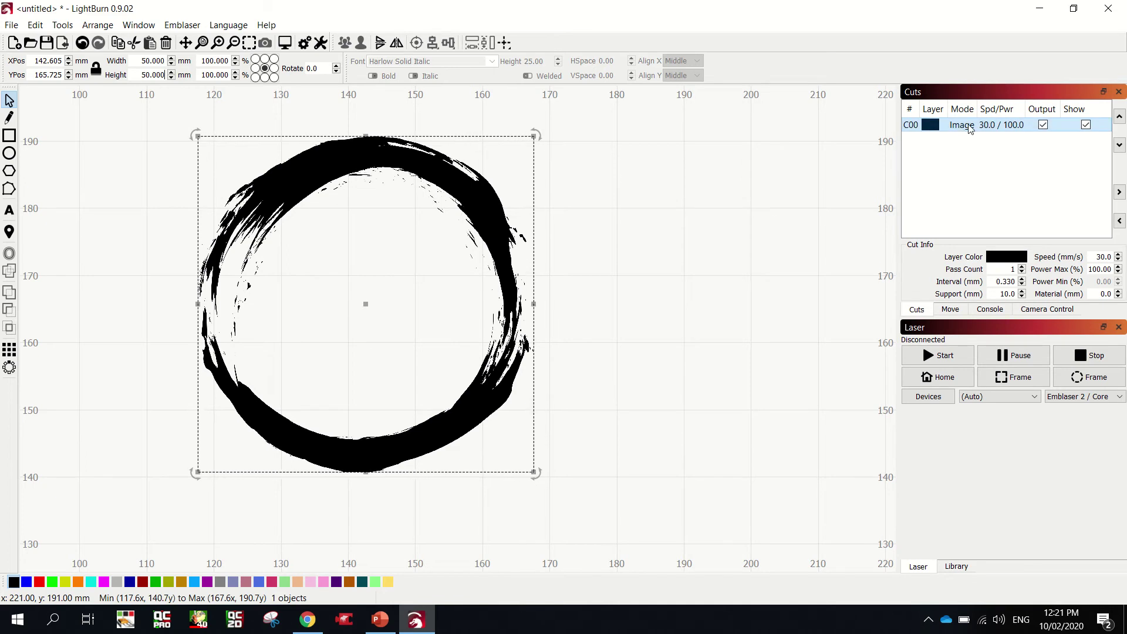
scroll(347, 214, "down", 3)
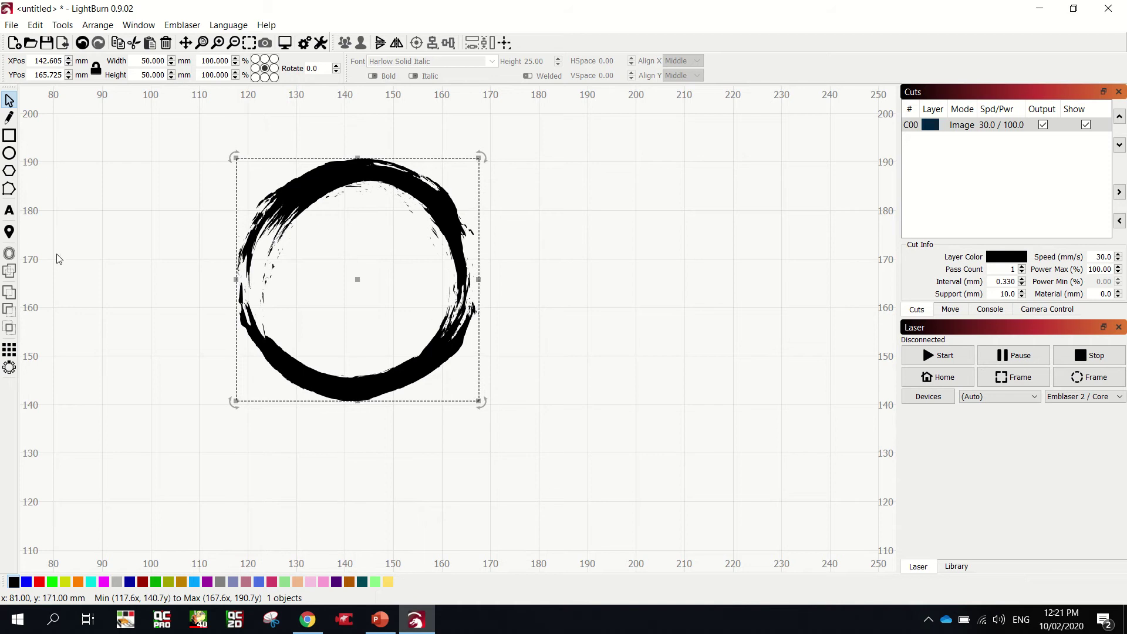
left_click(10, 210)
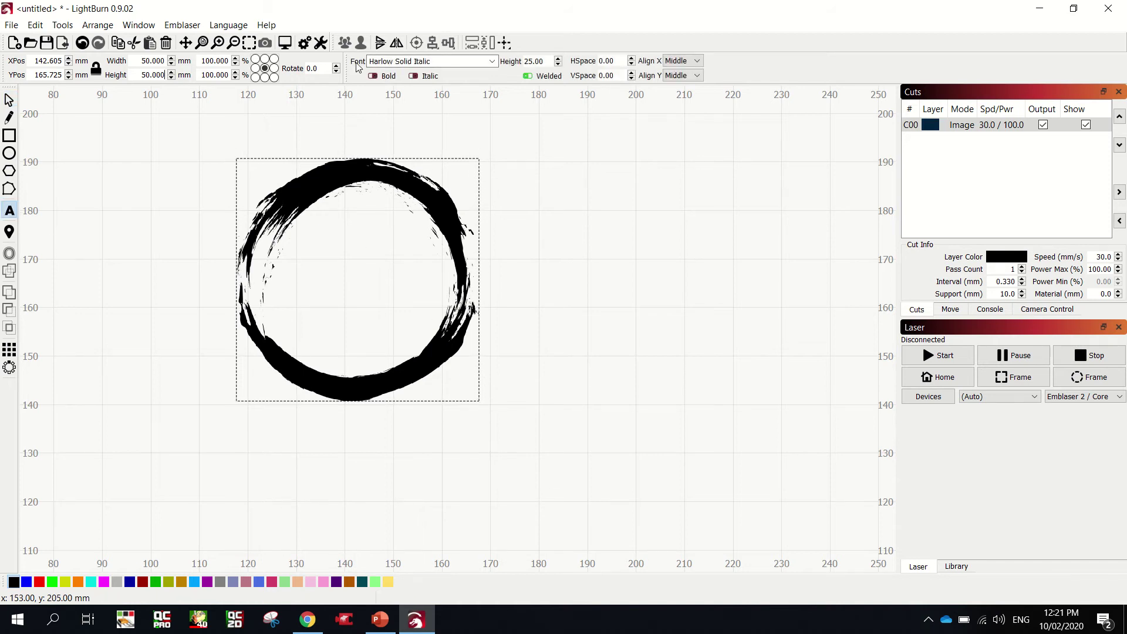
left_click(492, 62)
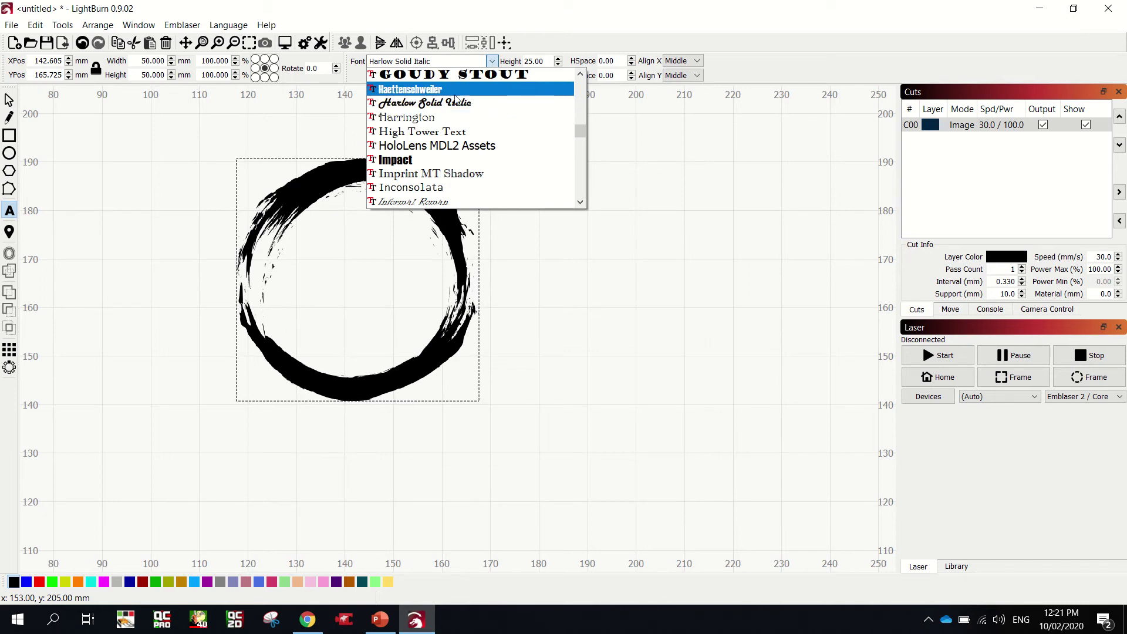
left_click(448, 104)
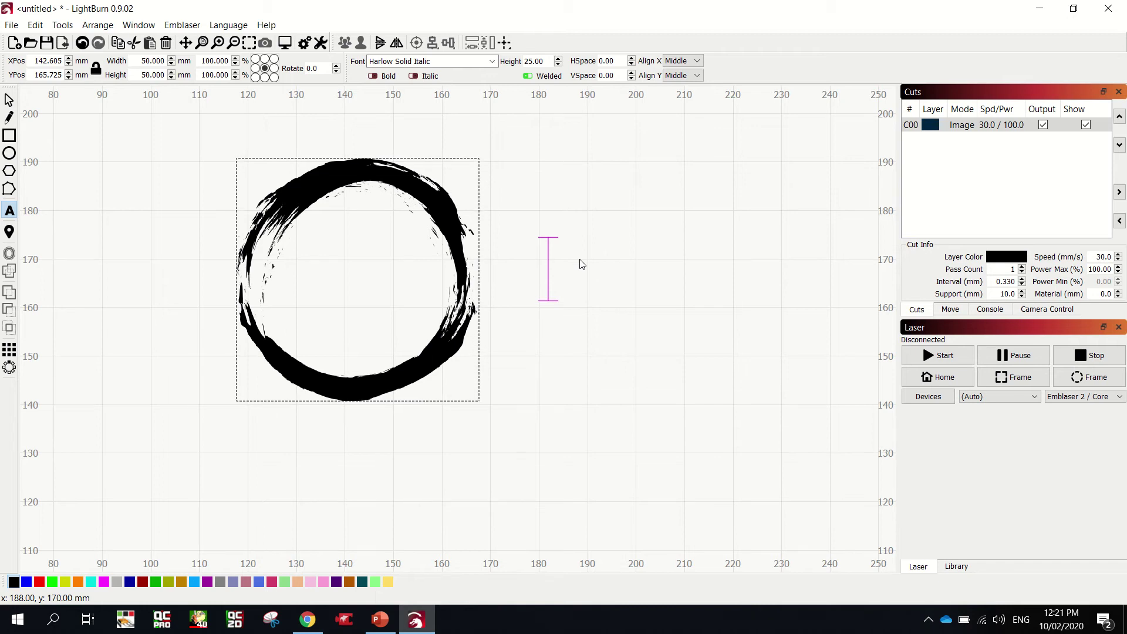
type("M")
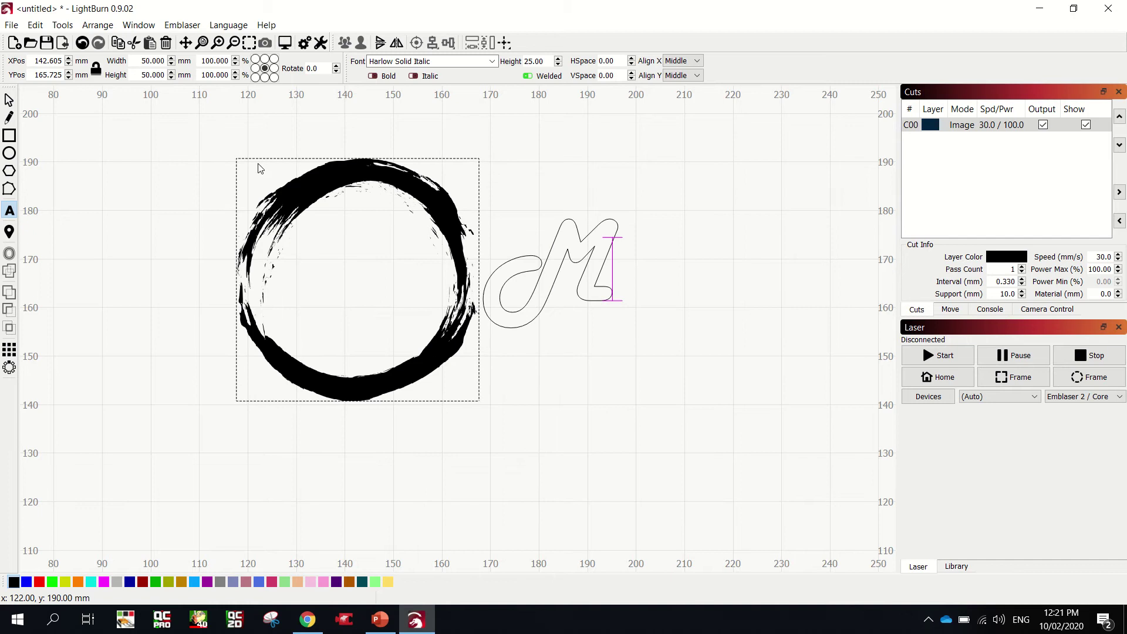
left_click(9, 101)
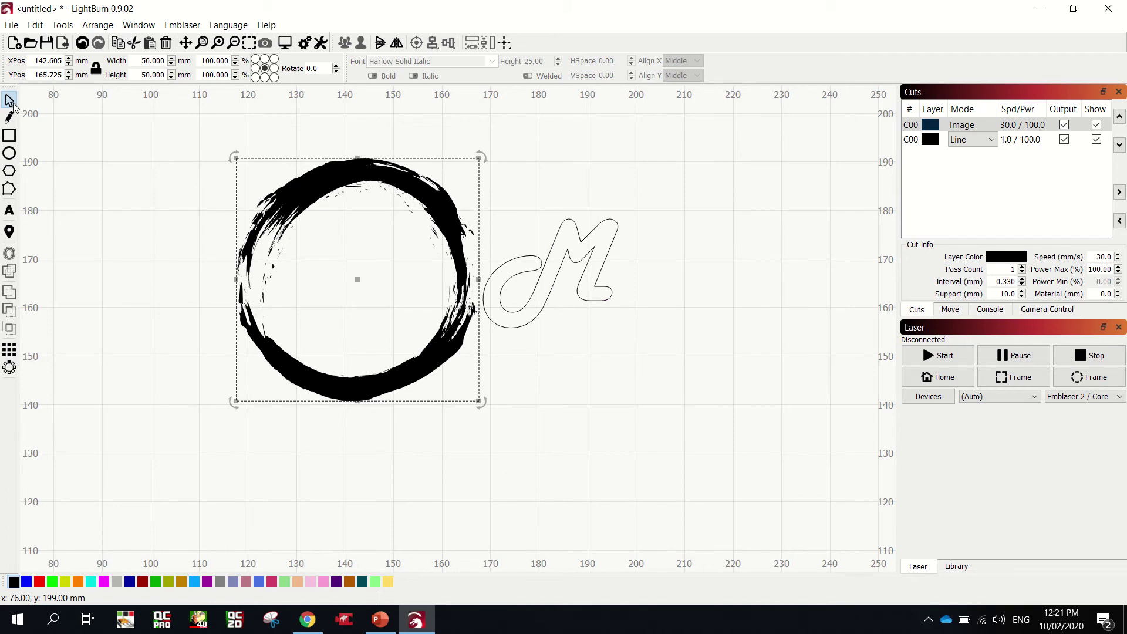
- Shrink the "M" to about 8 × 11 mm, tilt it and place it along the ring's inner upper-left edge
left_click(593, 273)
left_click(587, 269)
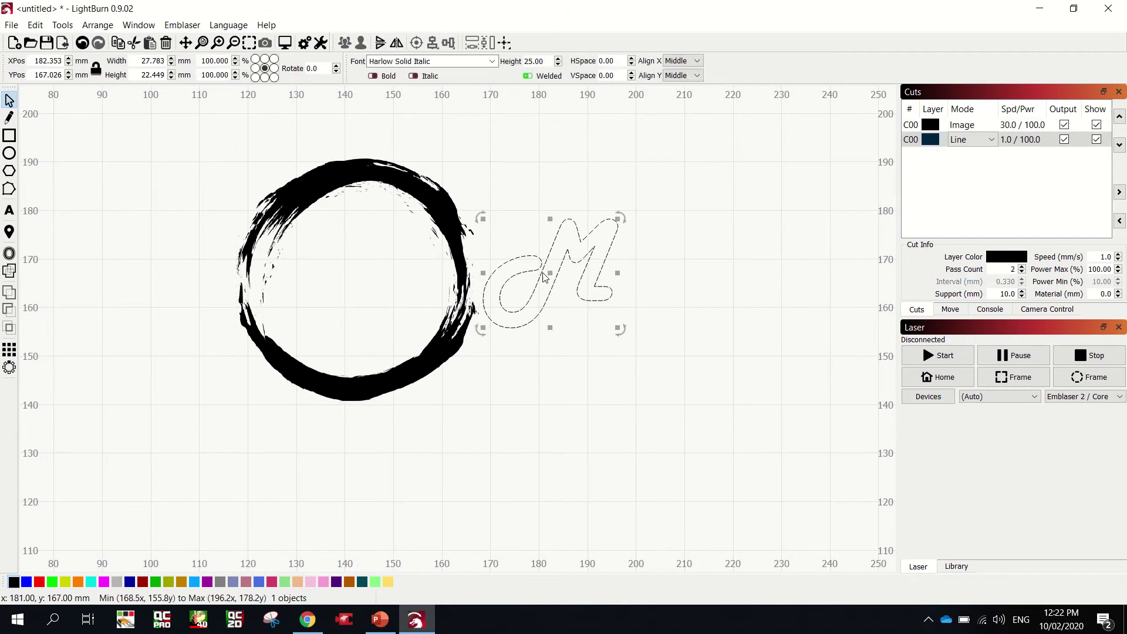
left_click_drag(550, 276, 292, 264)
left_click_drag(360, 213, 309, 230)
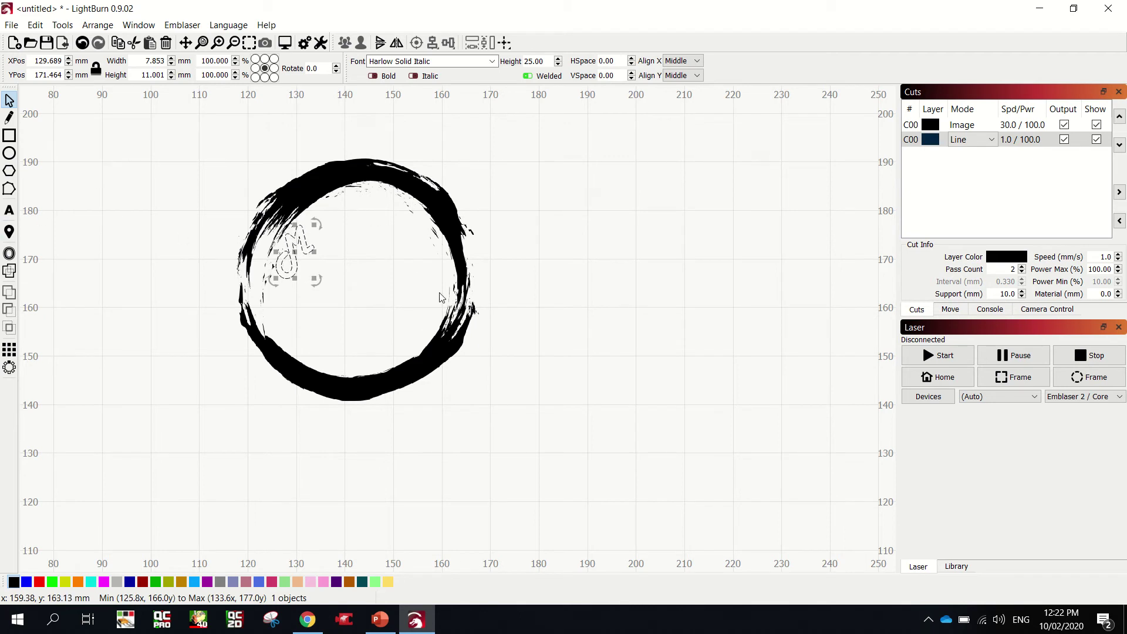
- Paste a copy of the tilted "M" outside the ring and change its text to "a"
key("ctrl+v")
left_click_drag(439, 290, 577, 311)
key("ctrl+t")
left_click(579, 307)
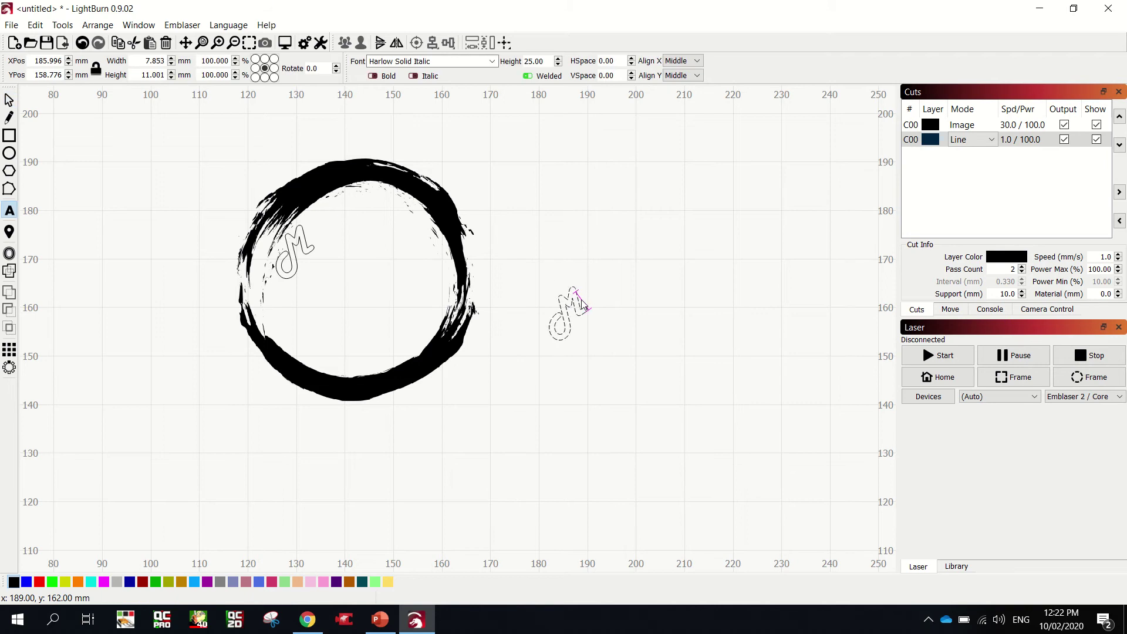
key("BackSpace")
type("a")
left_click(8, 101)
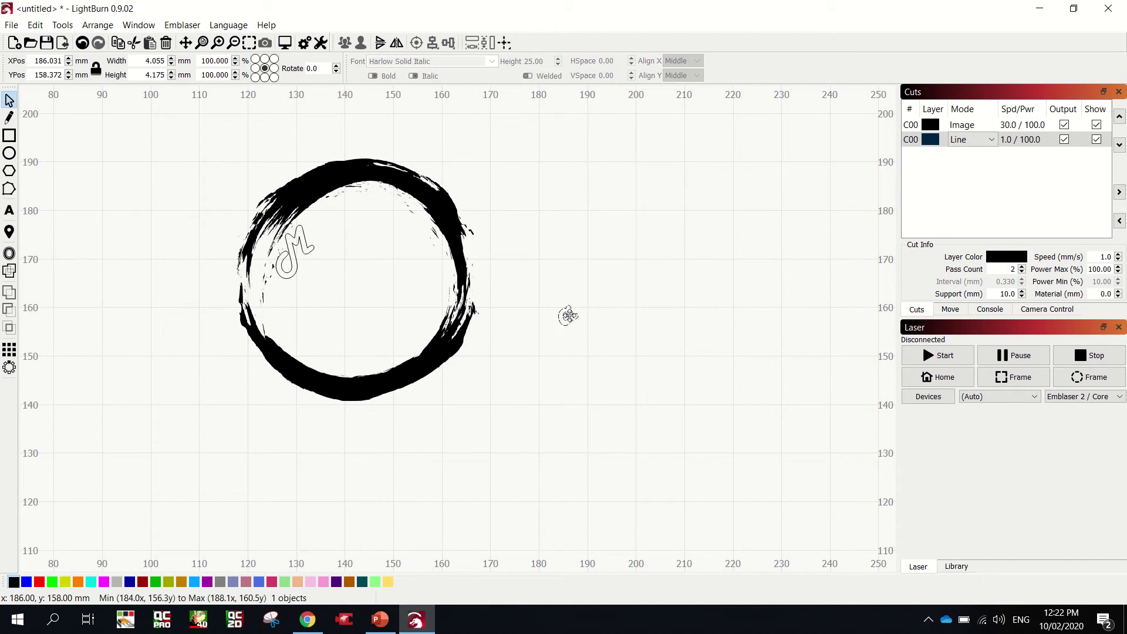
- Move the "a" beside the "M" inside the ring and tilt it to follow the curve
left_click_drag(575, 320, 330, 220)
left_click(317, 228)
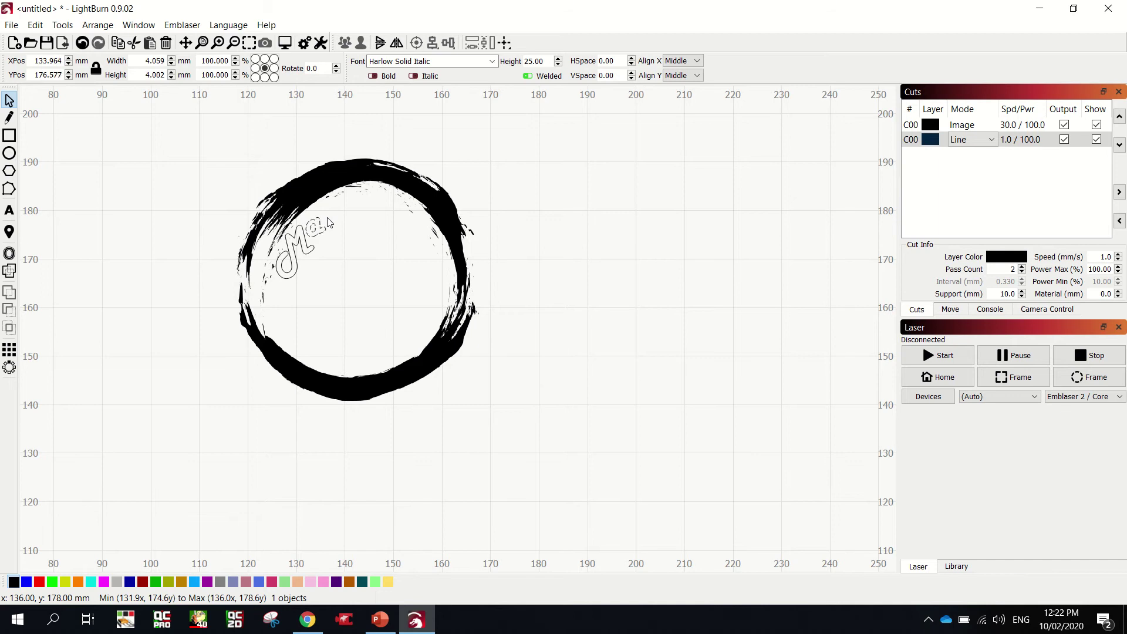
- Fine-tune the tilt and position of the "a" so it sits close beside the "M" along the ring's inner curve
left_click_drag(329, 221, 329, 221)
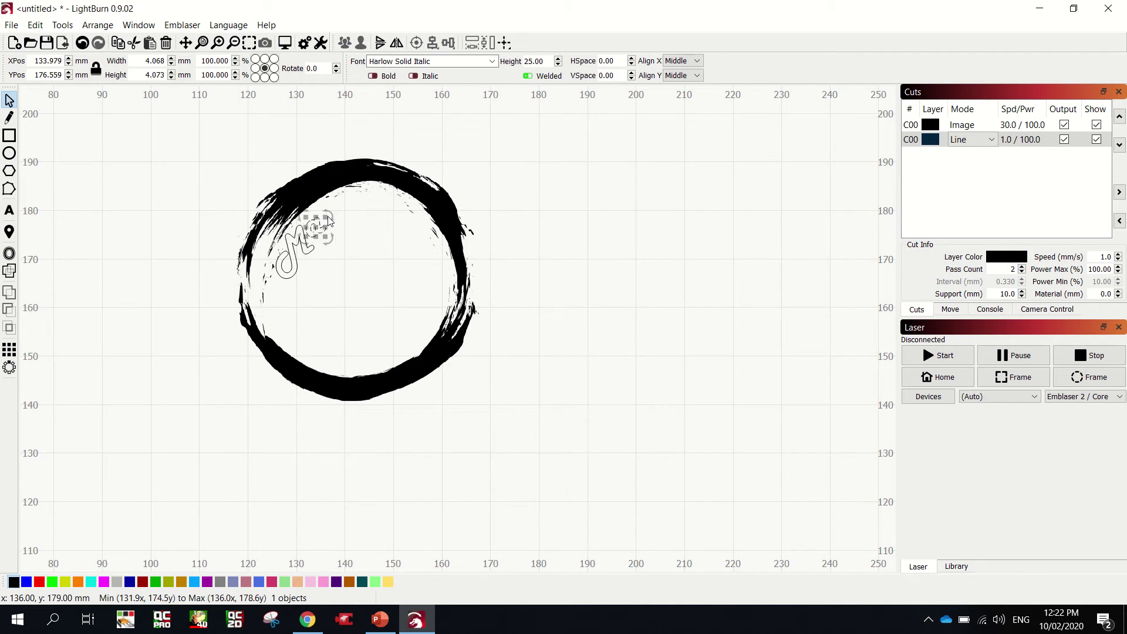
left_click(200, 239)
left_click(319, 229)
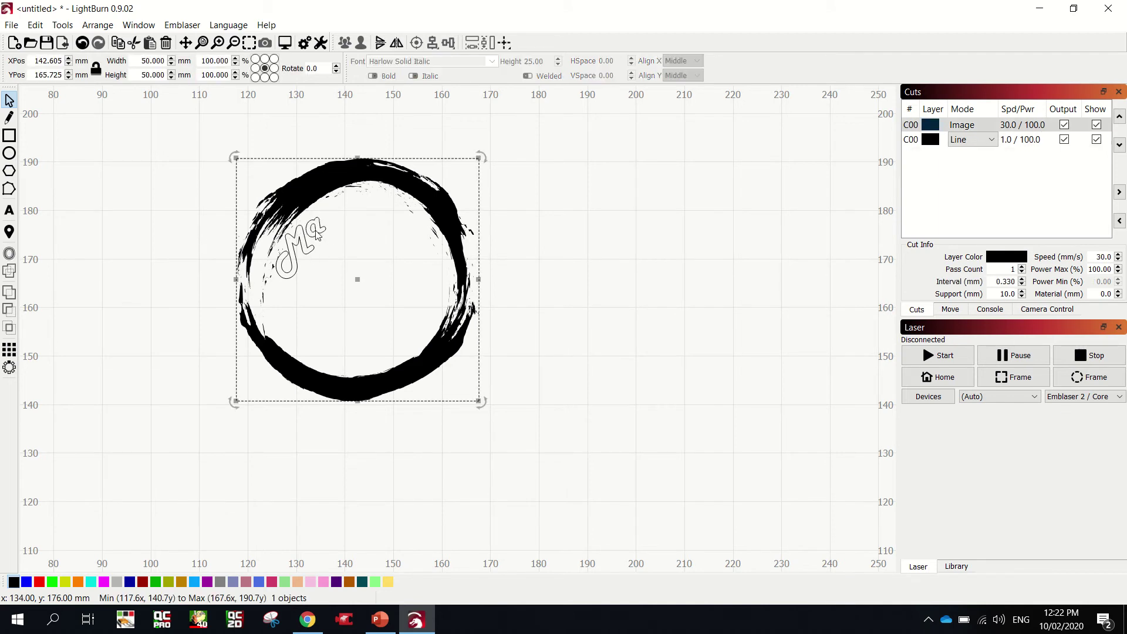
left_click(316, 233)
left_click_drag(316, 228, 316, 233)
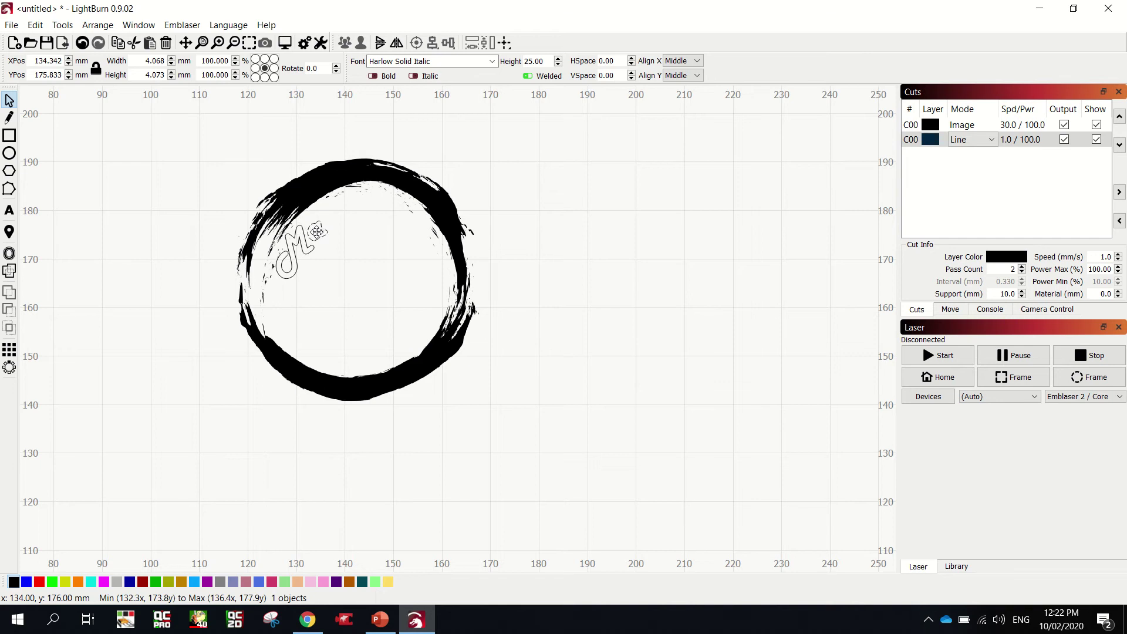
left_click(607, 250)
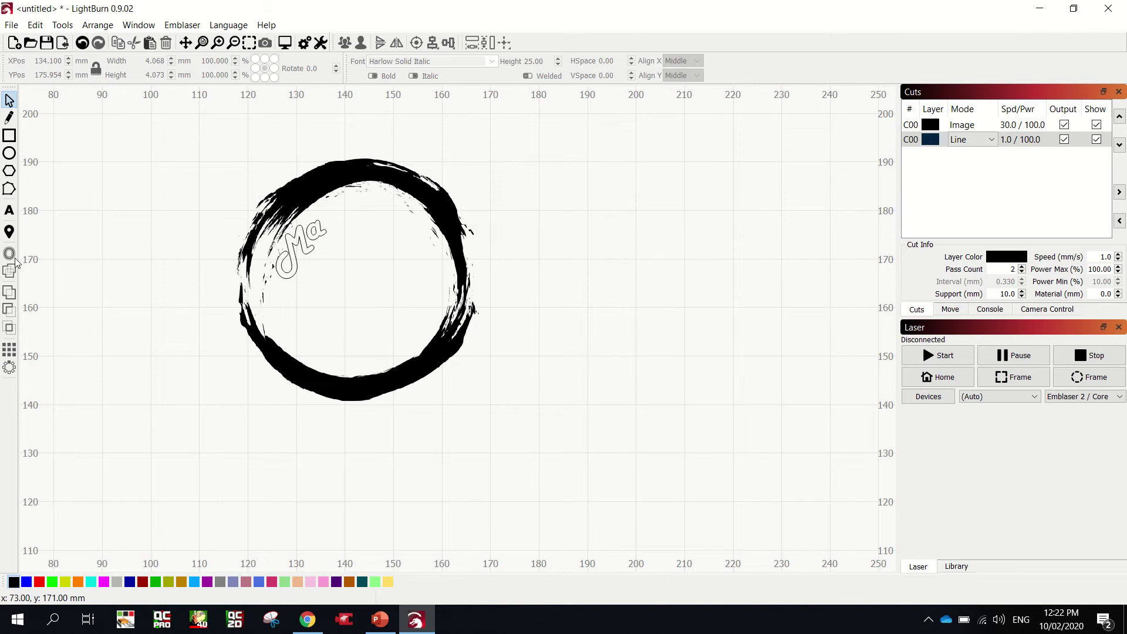
- Make a copy of the tilted "a" outside the ring and change its text to "k"
left_click(9, 211)
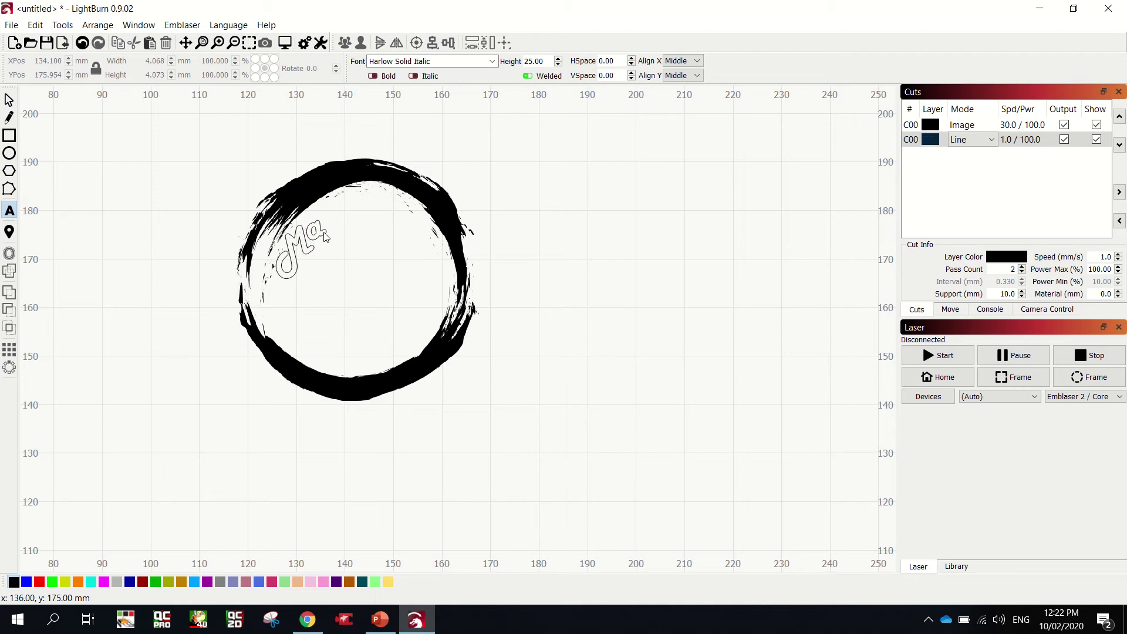
left_click(8, 101)
left_click(317, 236)
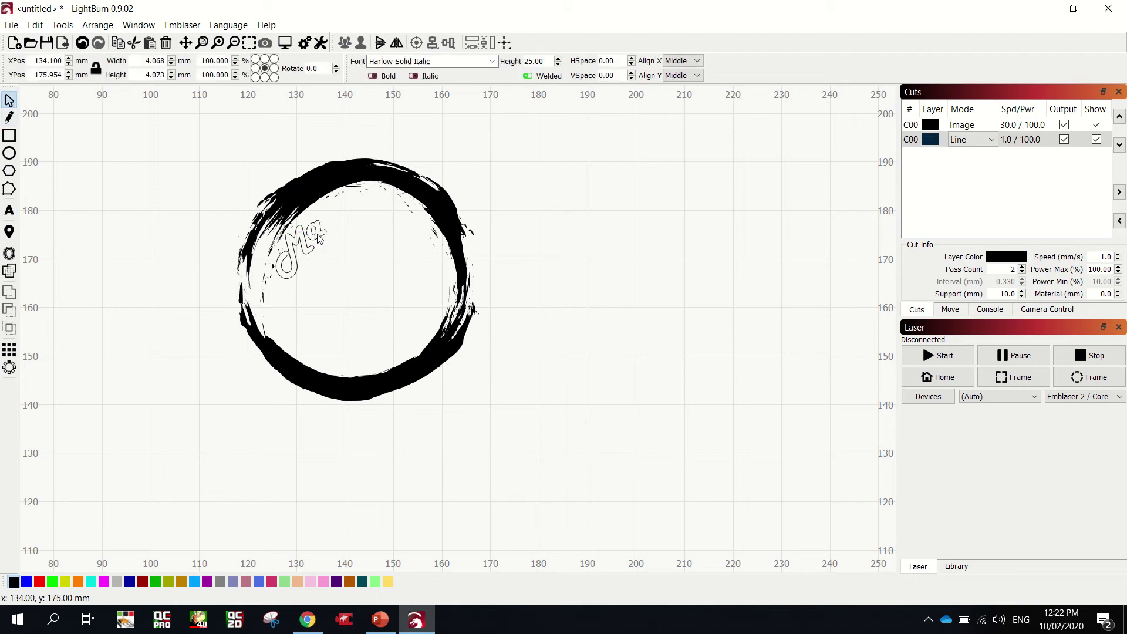
left_click_drag(317, 235, 342, 248)
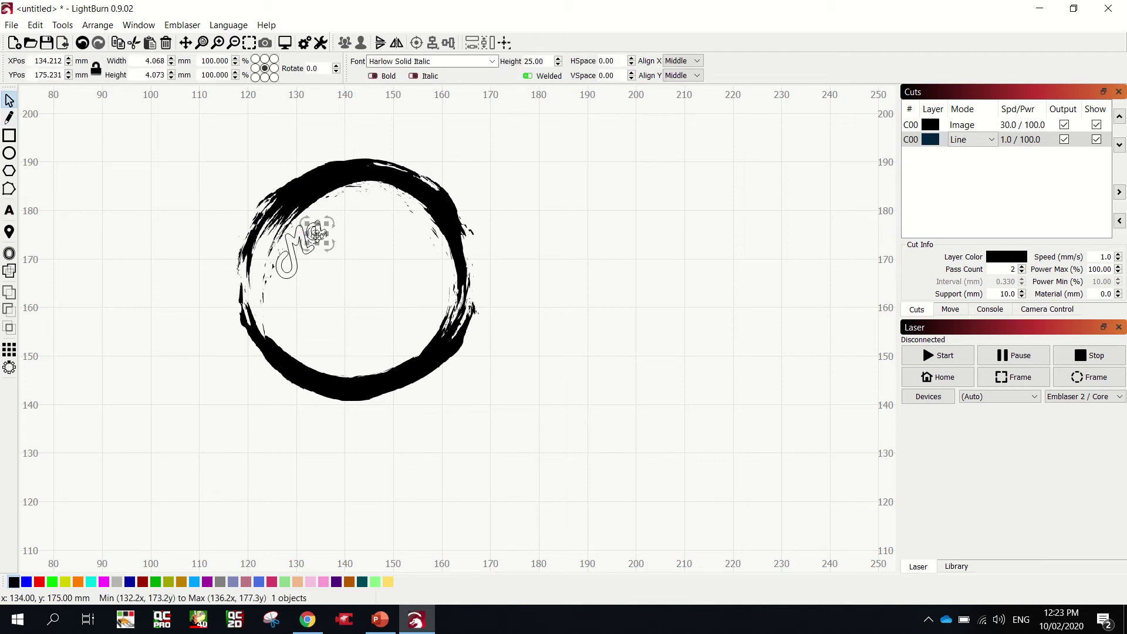
key("t")
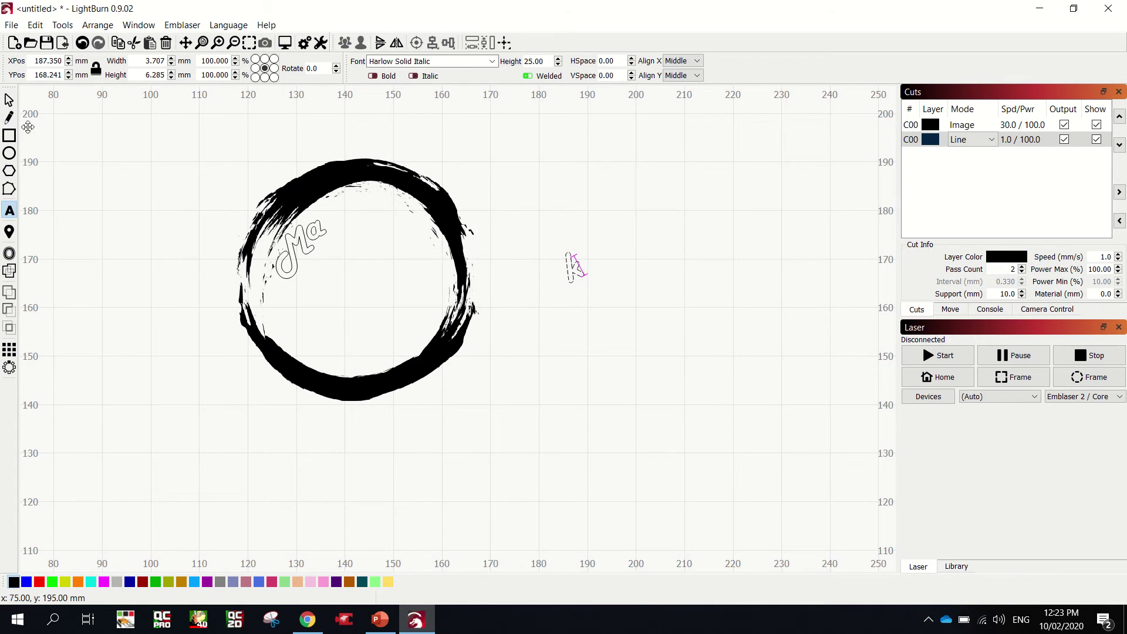
left_click(10, 101)
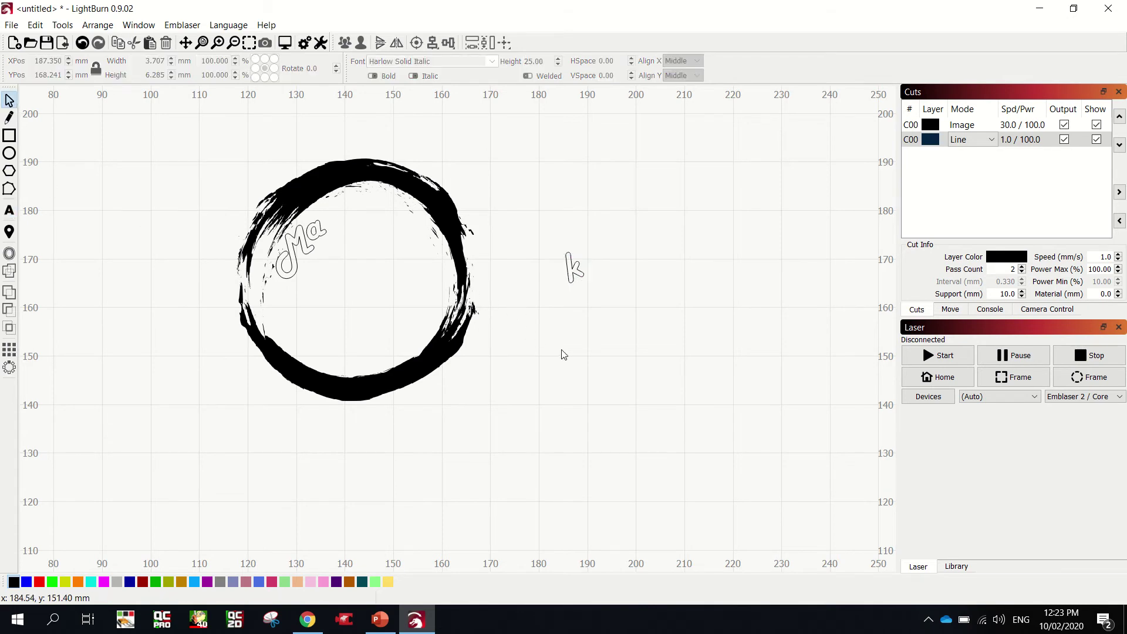
- Paste another copy of the tilted "a" below the "k" outside the ring and change its text to "e"
left_click(558, 355)
left_click(565, 351)
left_click(565, 351)
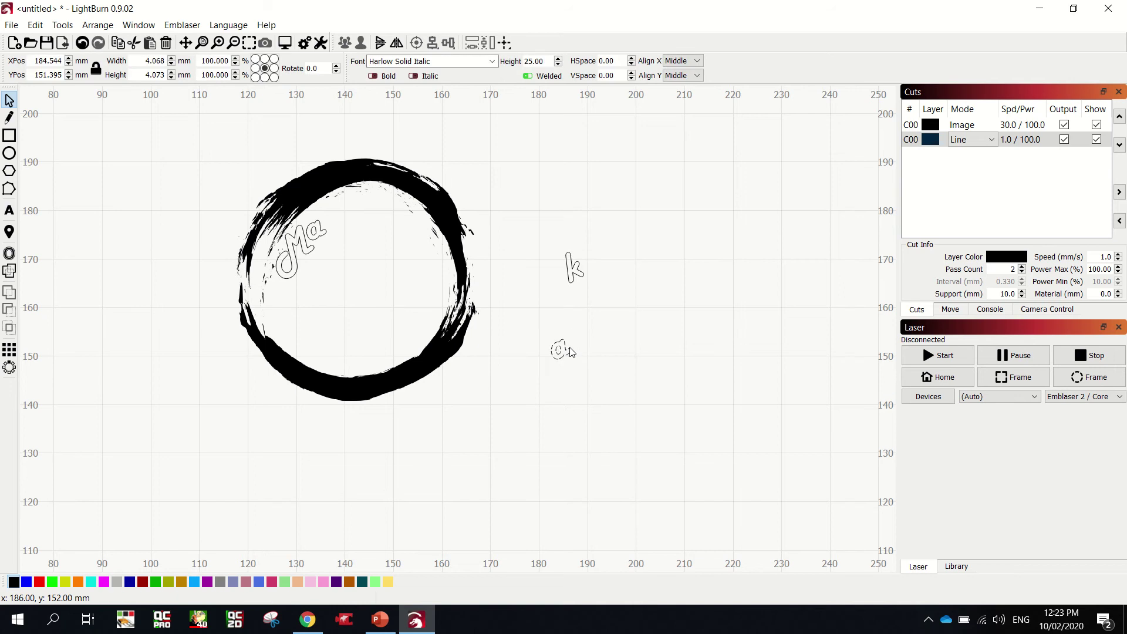
double_click(559, 350)
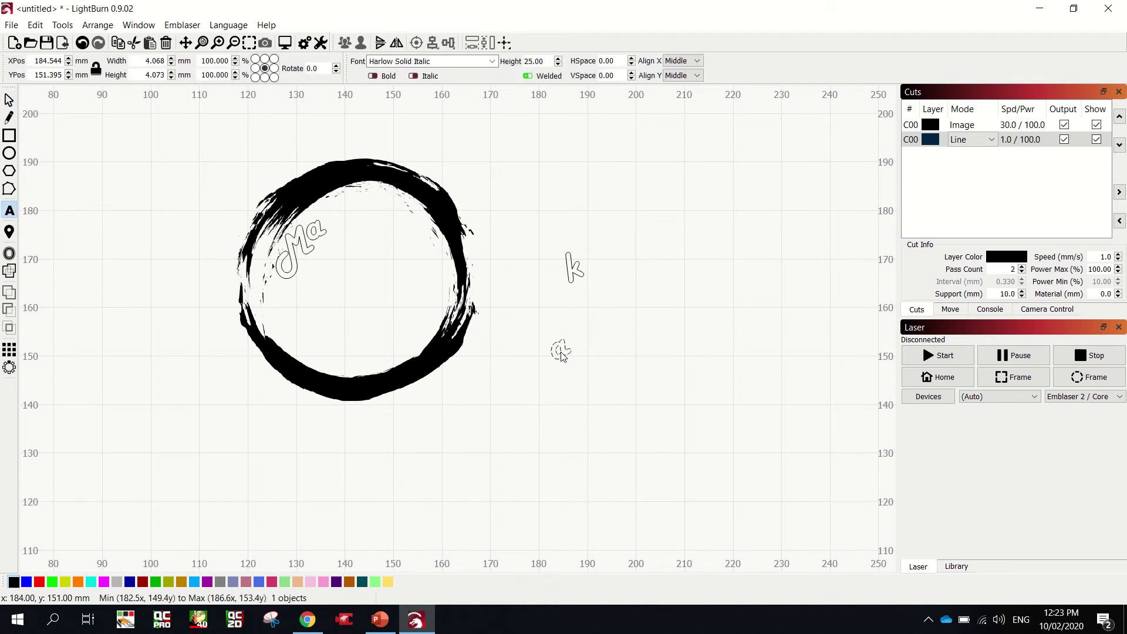
key("BackSpace")
type("e")
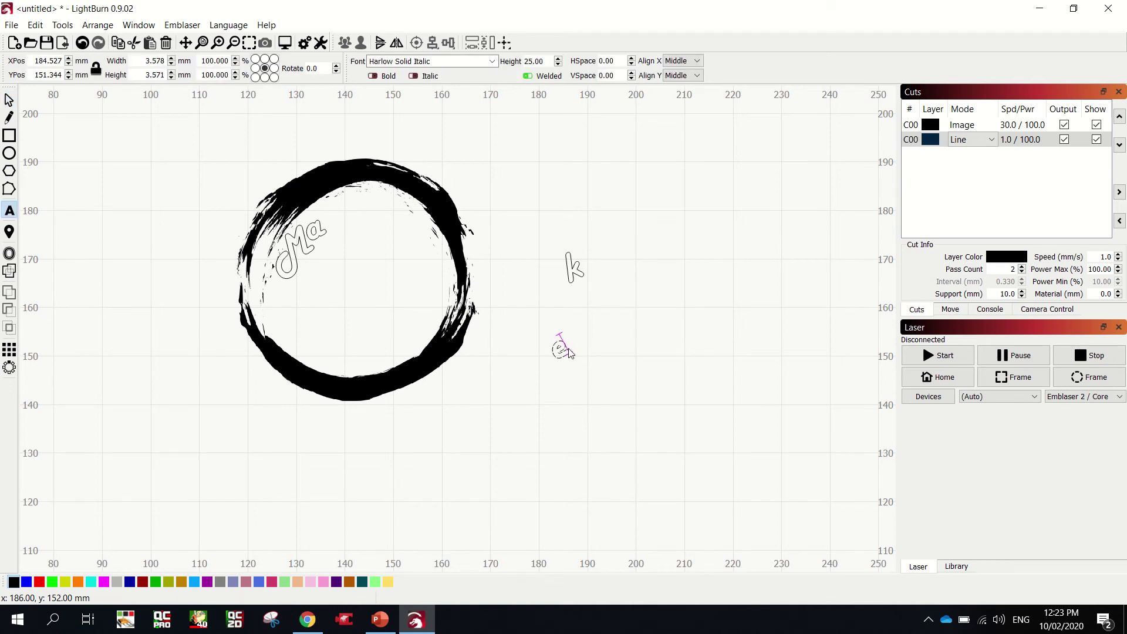
key("Escape")
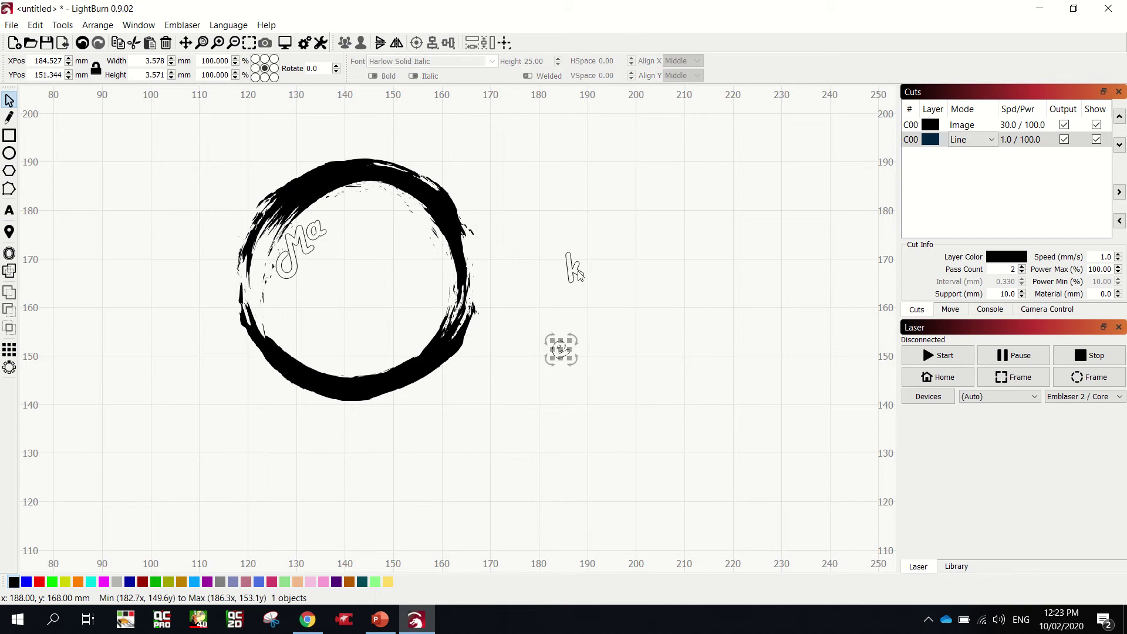
- Move the "k" inside the ring, directly after the "a"
left_click(574, 269)
left_click_drag(574, 269, 339, 225)
left_click(338, 225)
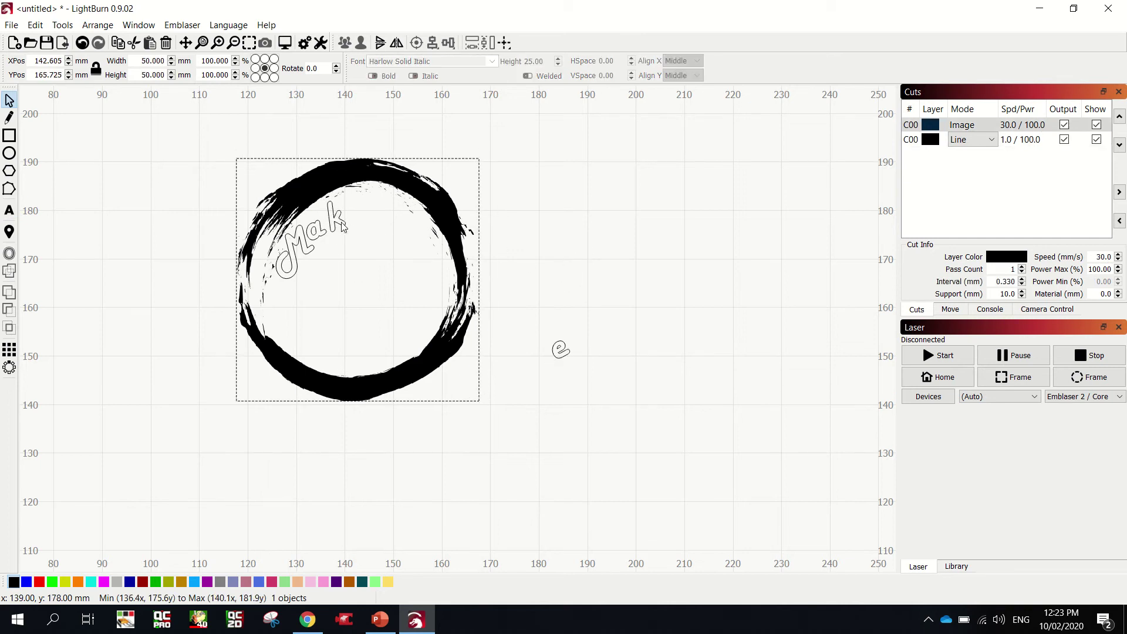
double_click(339, 225)
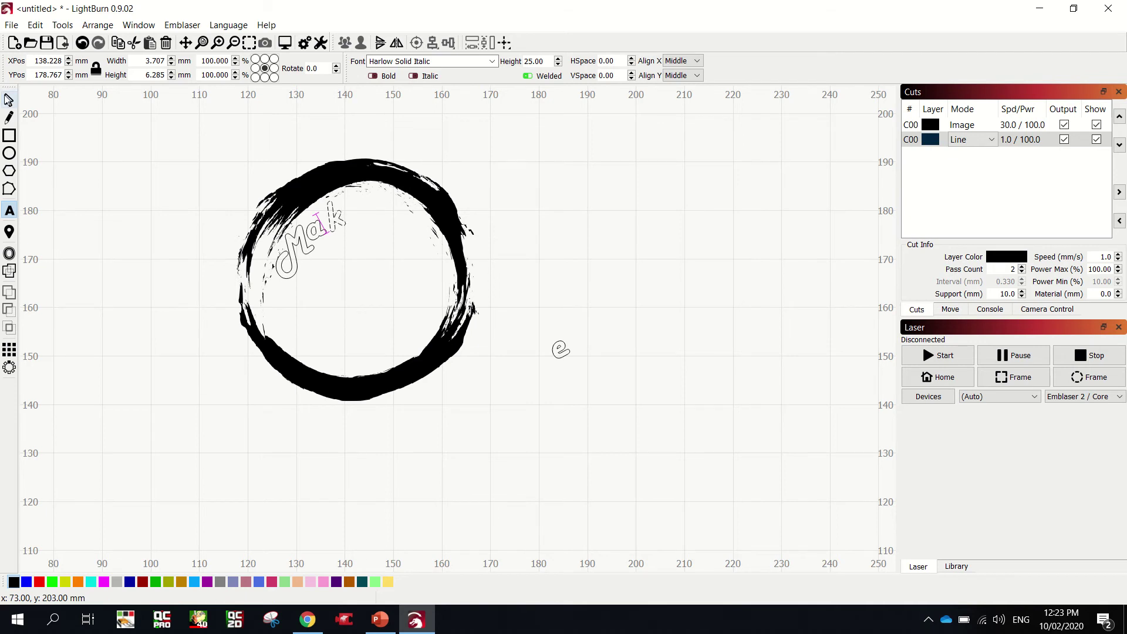
left_click(8, 100)
- Move the "k" back outside the ring and change its text to "d"
left_click_drag(333, 220, 597, 262)
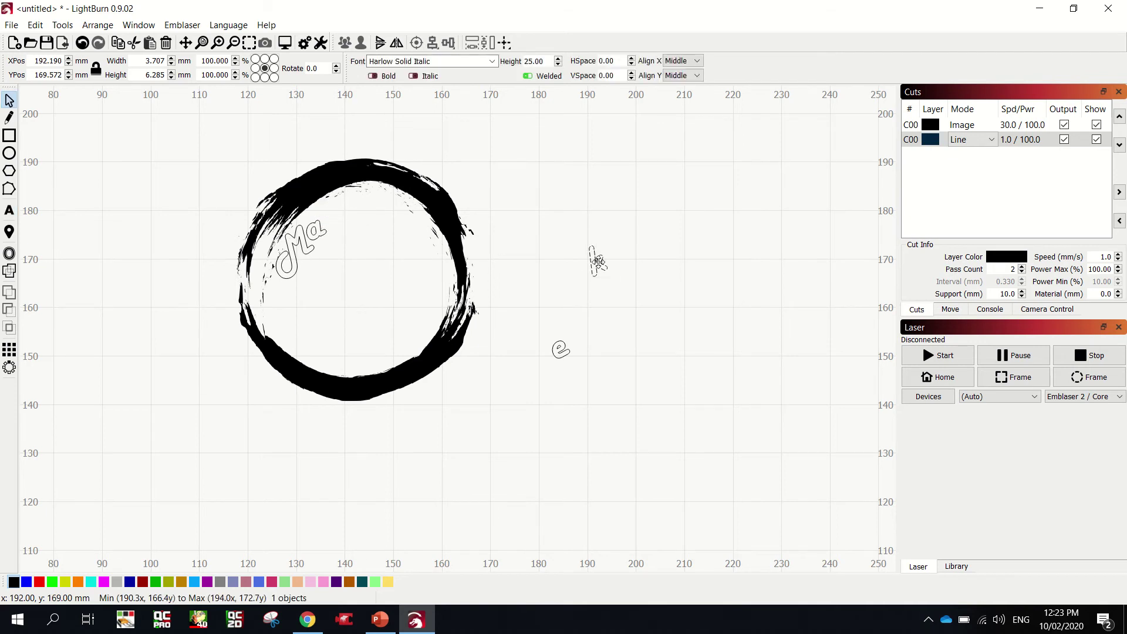
double_click(600, 263)
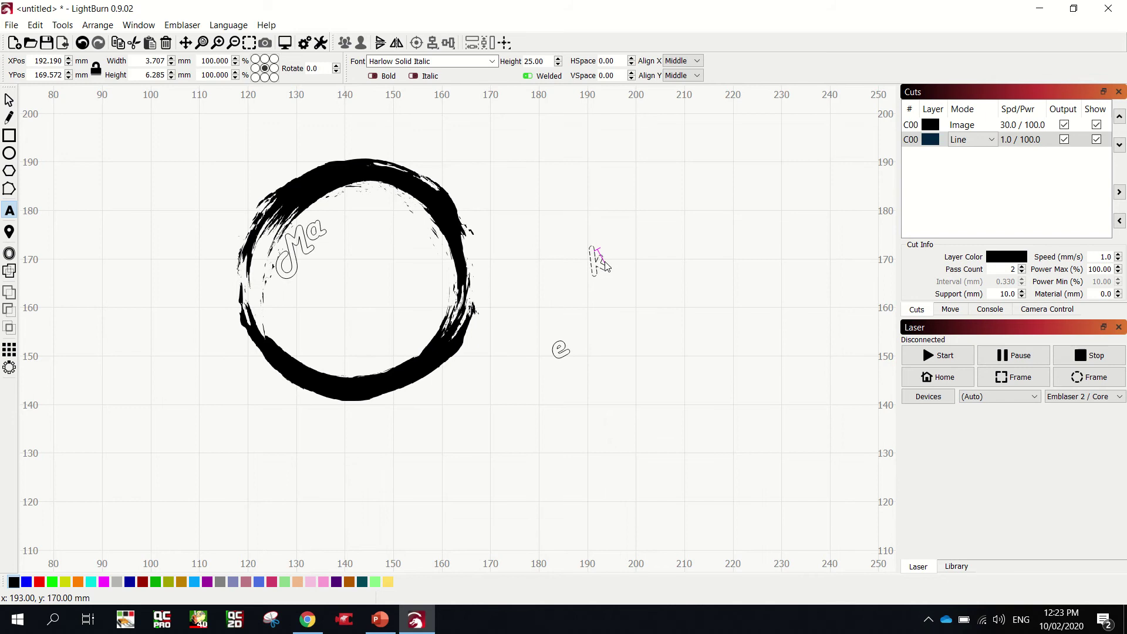
key("Escape")
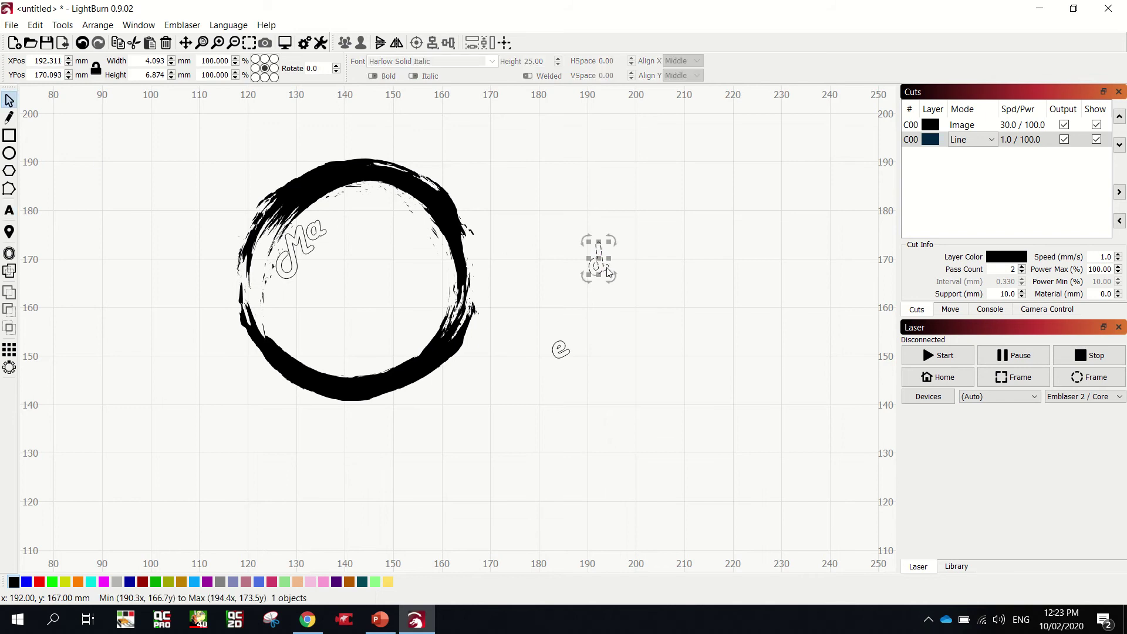
- Place the "d" and the "e" after the "a" inside the ring, tilting them to follow the inner curve
left_click_drag(608, 272, 352, 201)
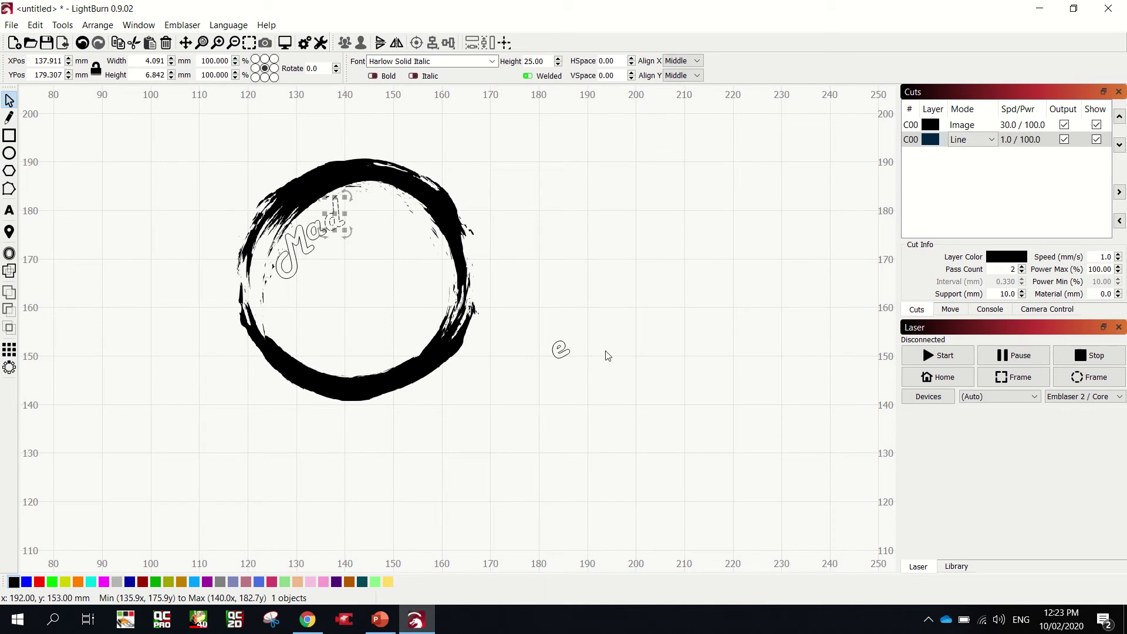
left_click(561, 350)
left_click_drag(560, 350, 352, 209)
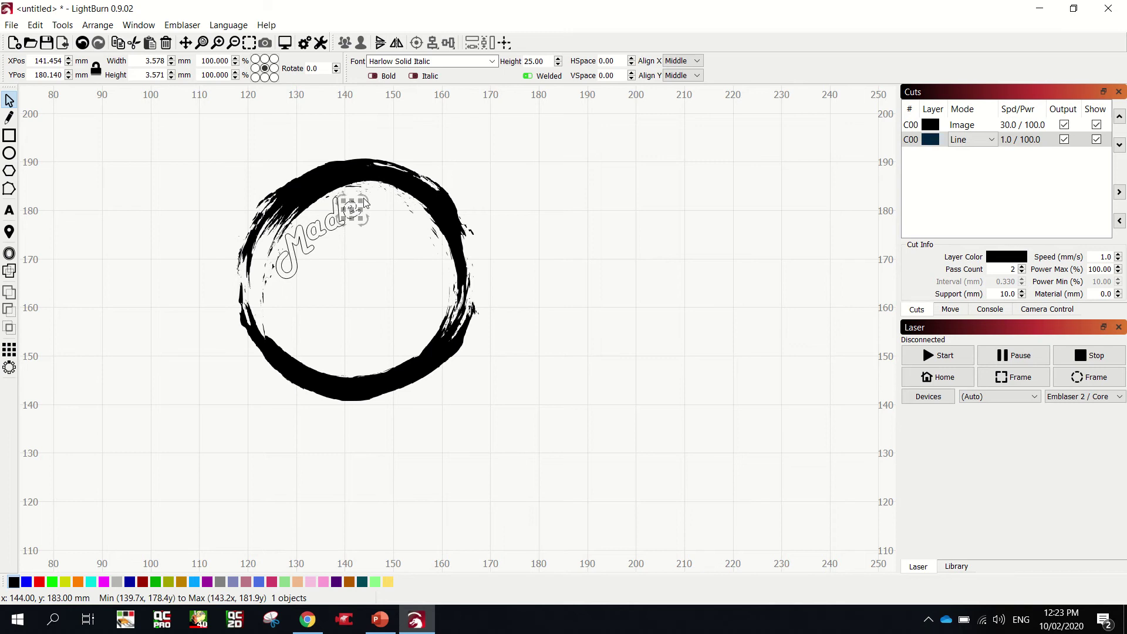
left_click_drag(365, 203, 367, 208)
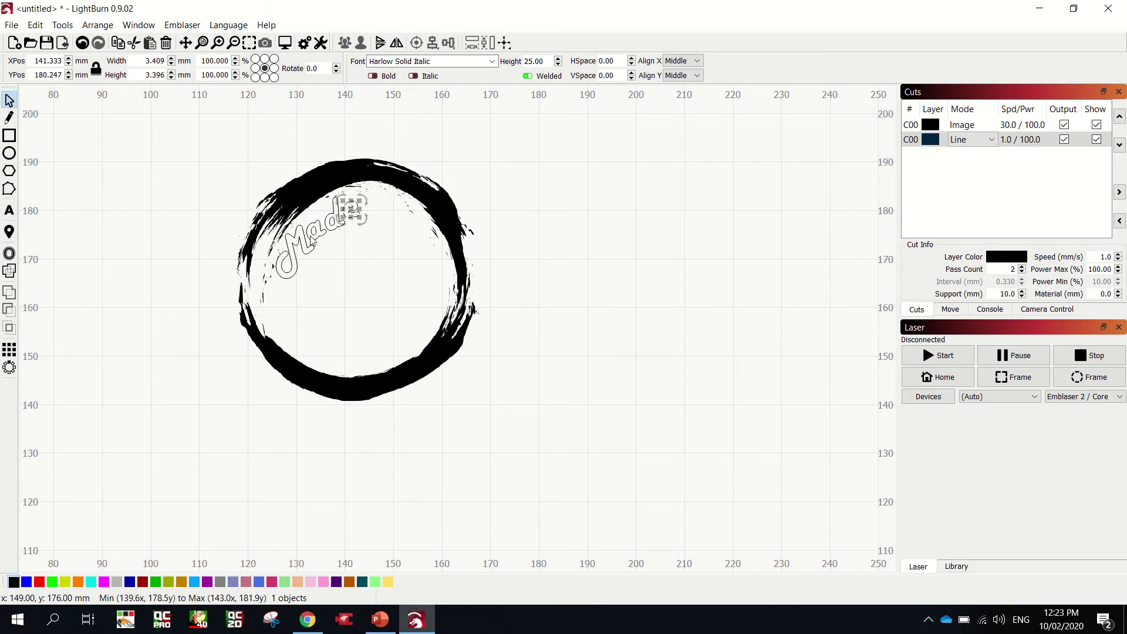
- Place a copy of the tilted "M" outside the ring and change its text to "B"
left_click(288, 270)
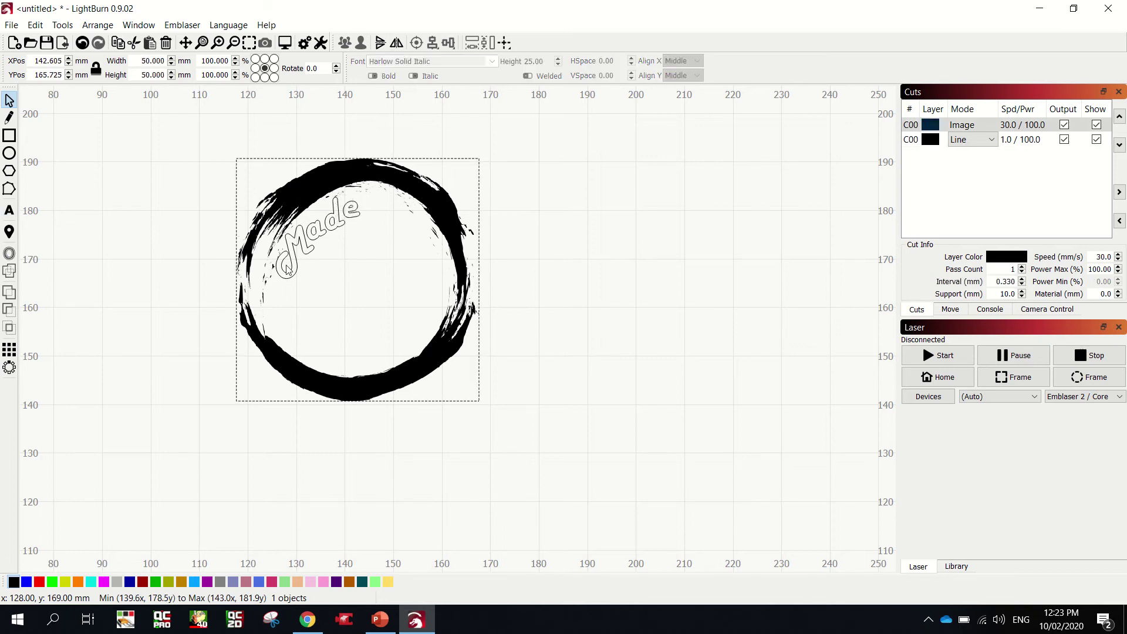
left_click(294, 267)
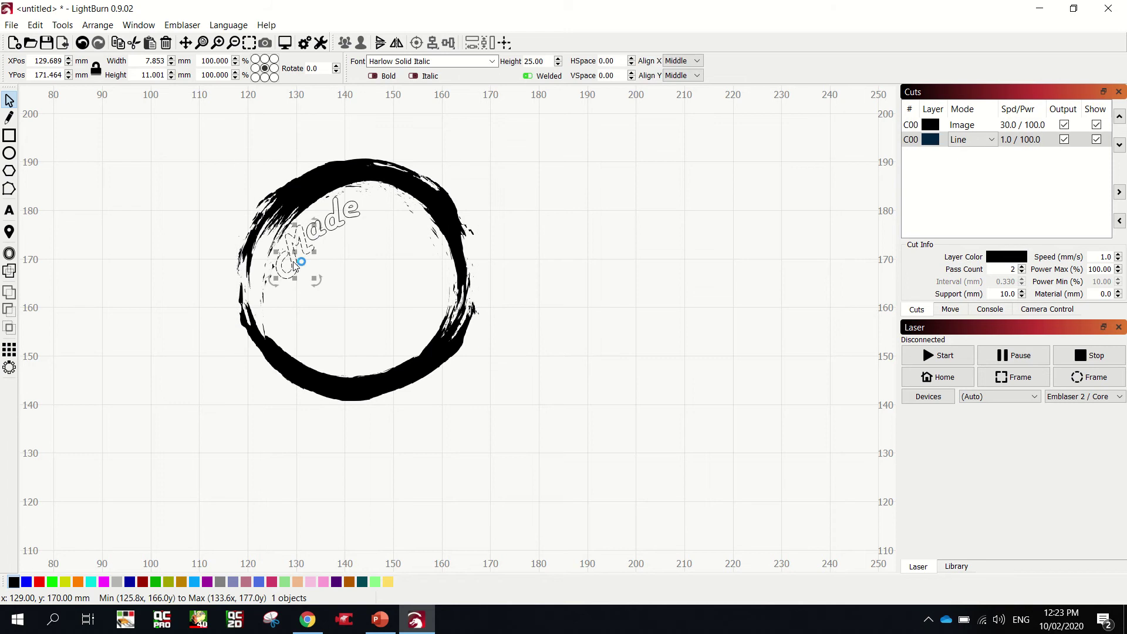
left_click_drag(294, 264, 614, 292)
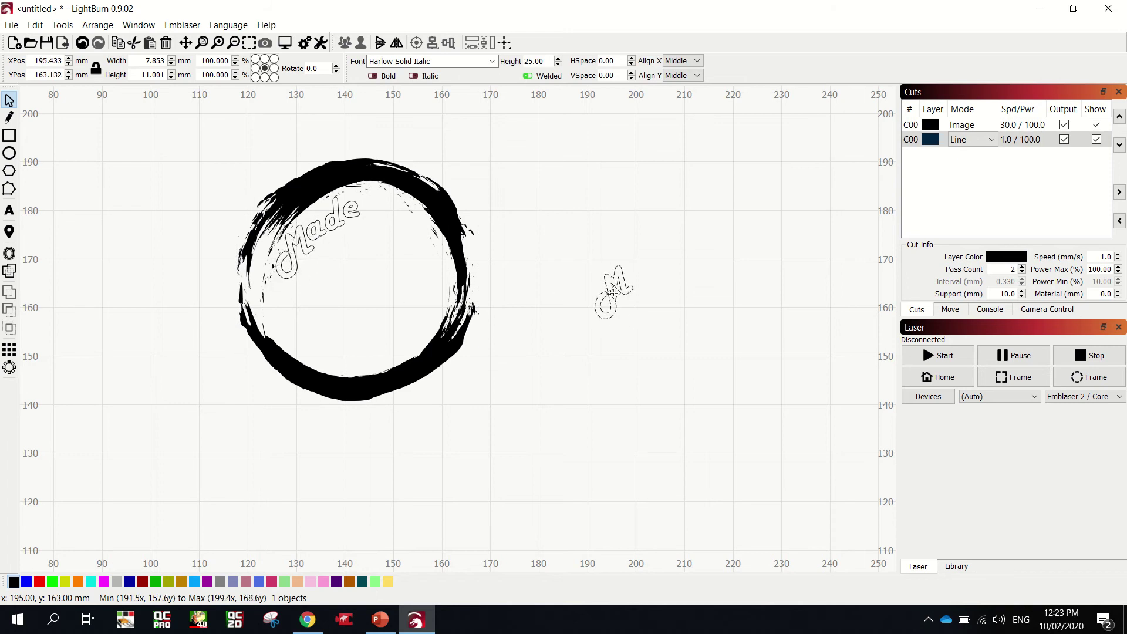
key("ctrl+t")
left_click(632, 283)
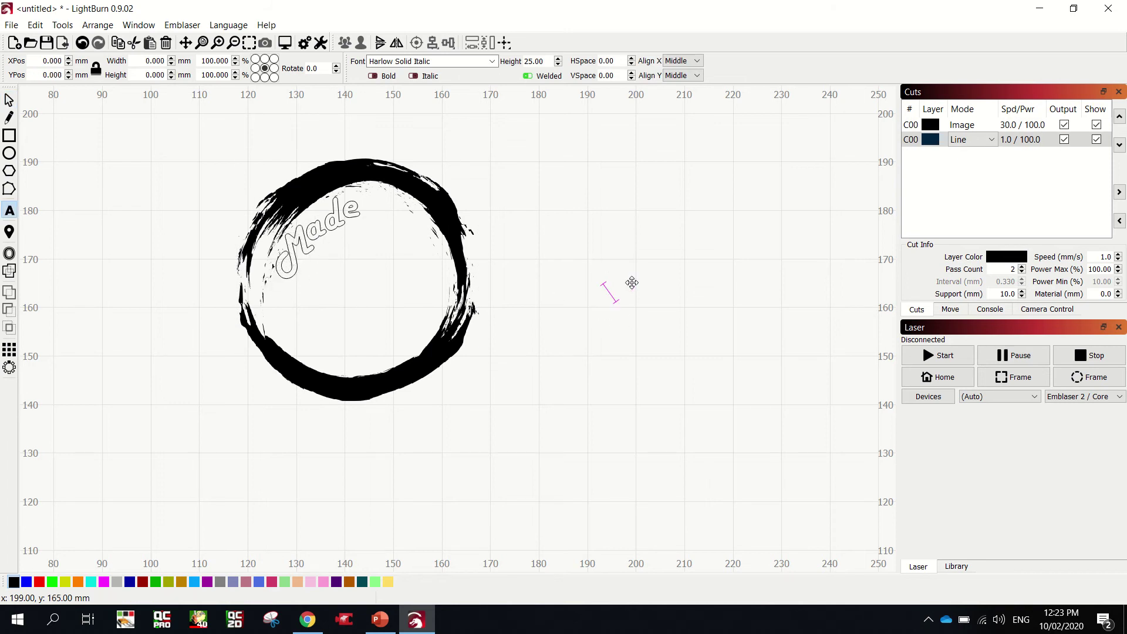
type("B")
scroll(632, 283, "up", 1)
key("Escape")
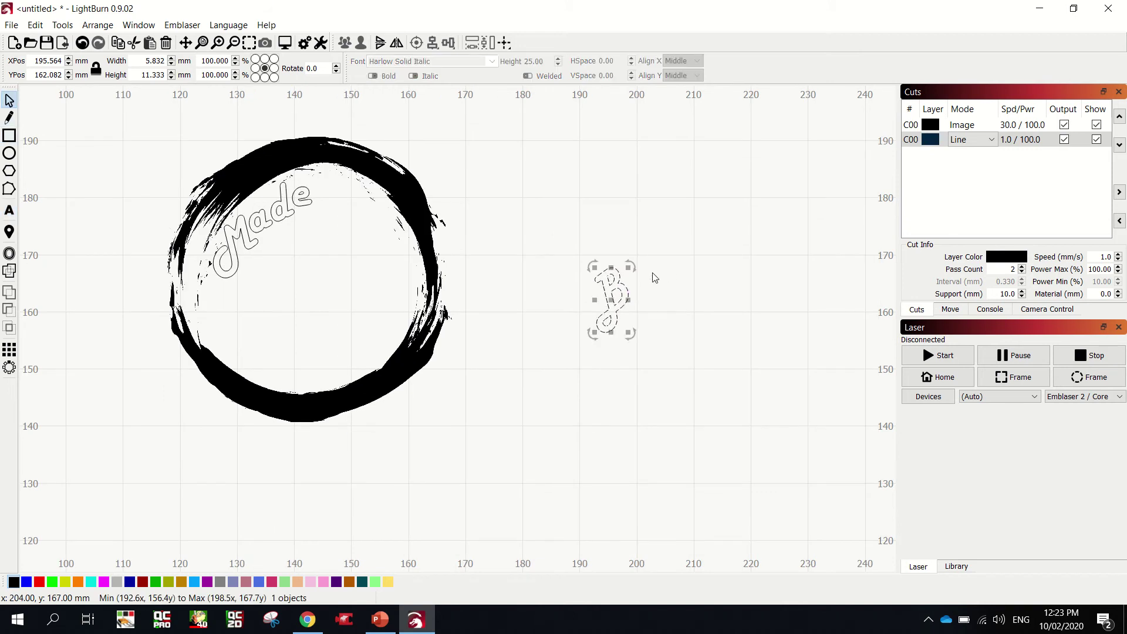
- Move the "B" inside the ring's upper-right area and rotate it clockwise to follow the inner curve
left_click_drag(613, 297, 371, 233)
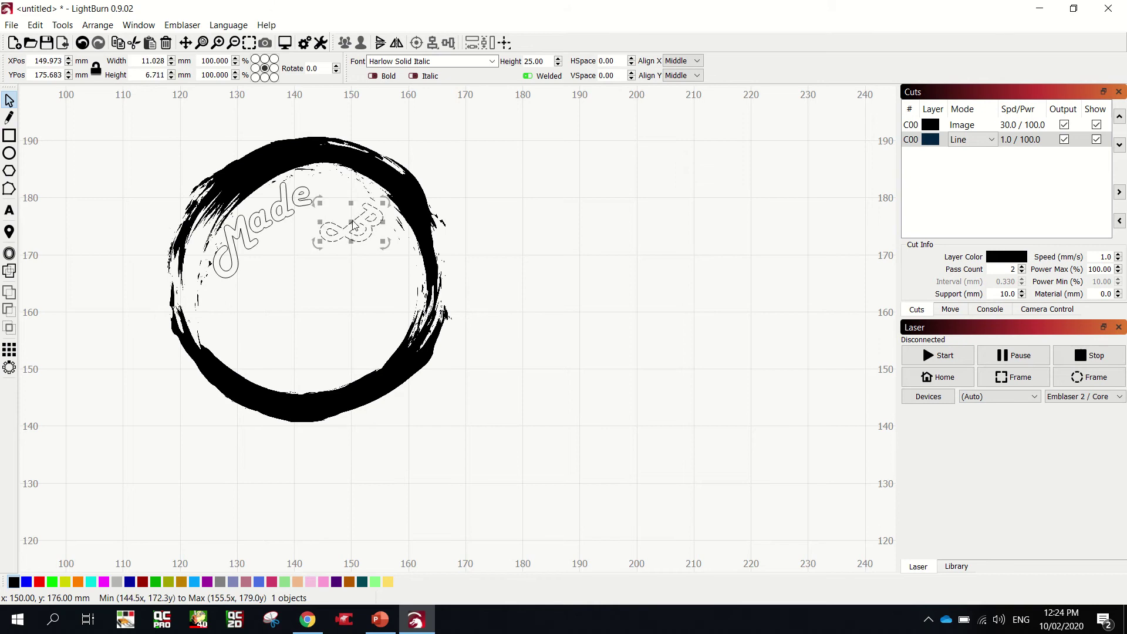
left_click(352, 222)
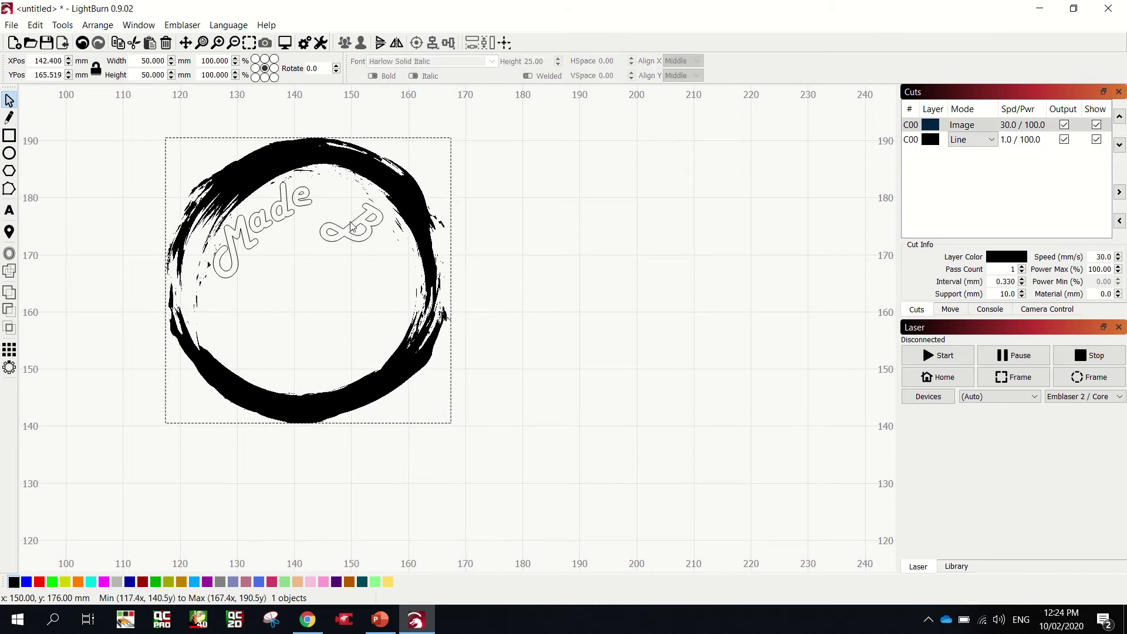
left_click(351, 226)
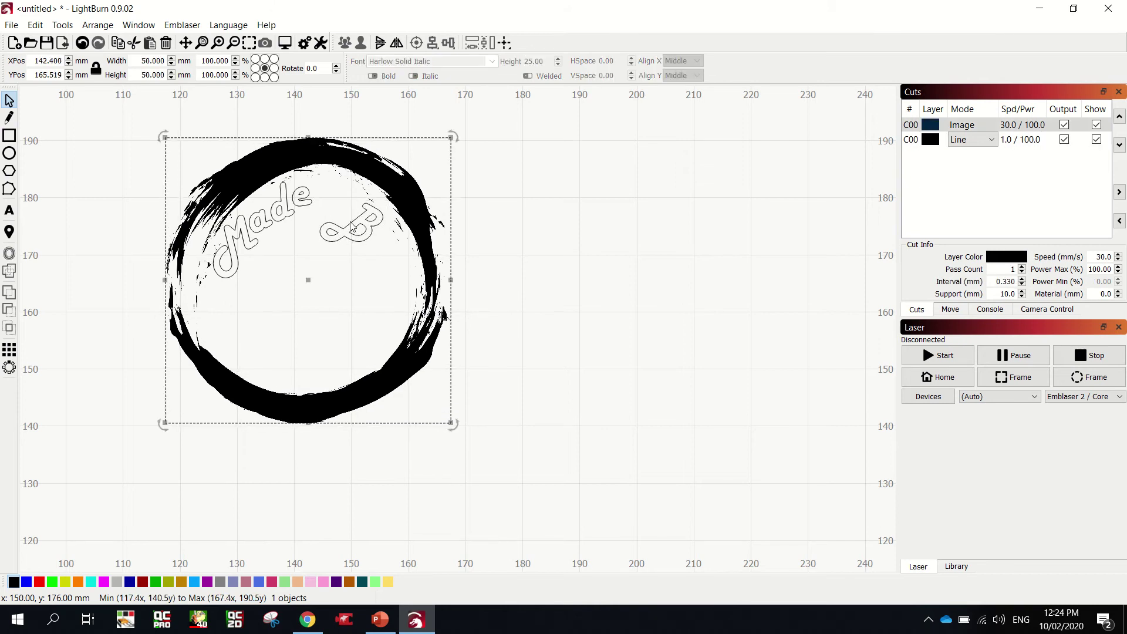
left_click(36, 25)
left_click(267, 13)
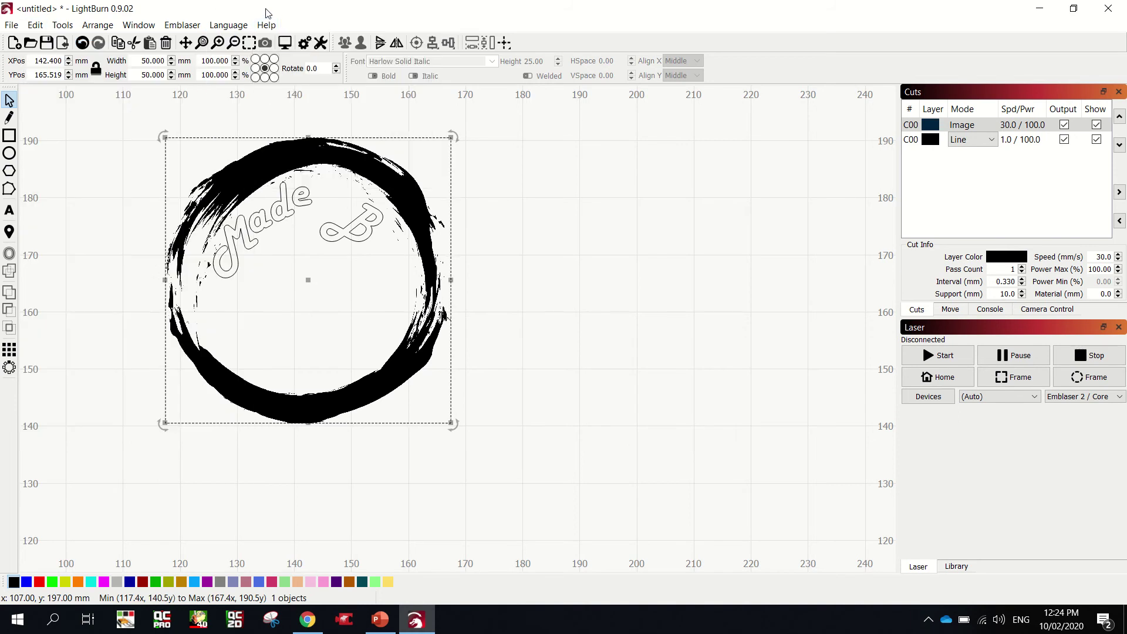
left_click(354, 227)
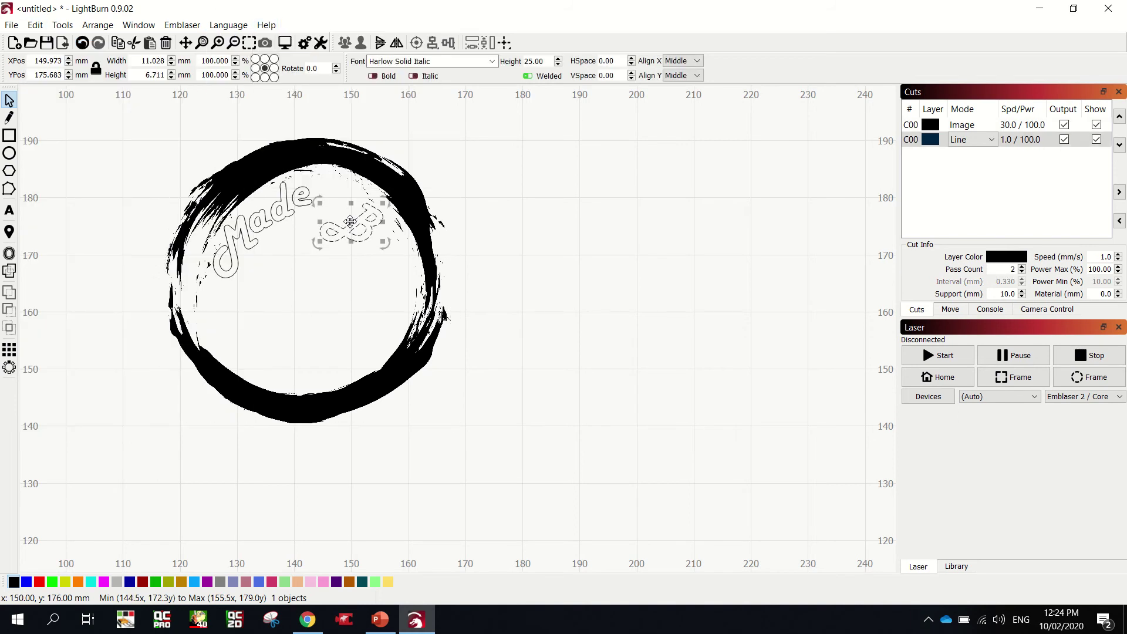
left_click_drag(351, 222, 353, 218)
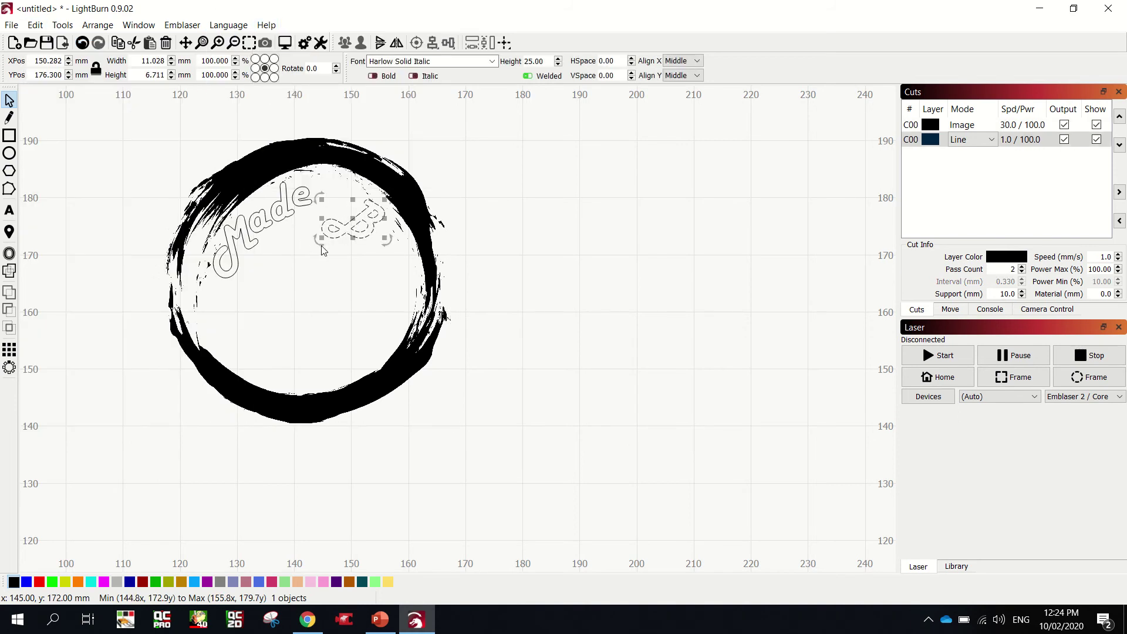
- Paste a copy of the rotated "B" below it inside the ring and change its text to "y"
key("ctrl+v")
key("ctrl+t")
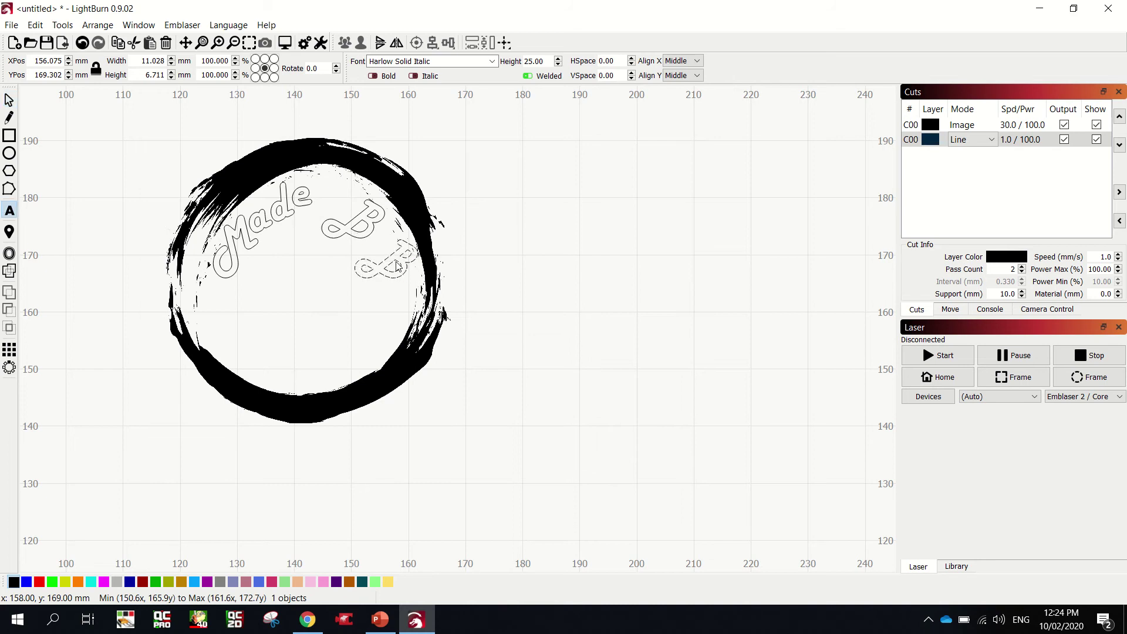
left_click(397, 265)
key("BackSpace")
type("y")
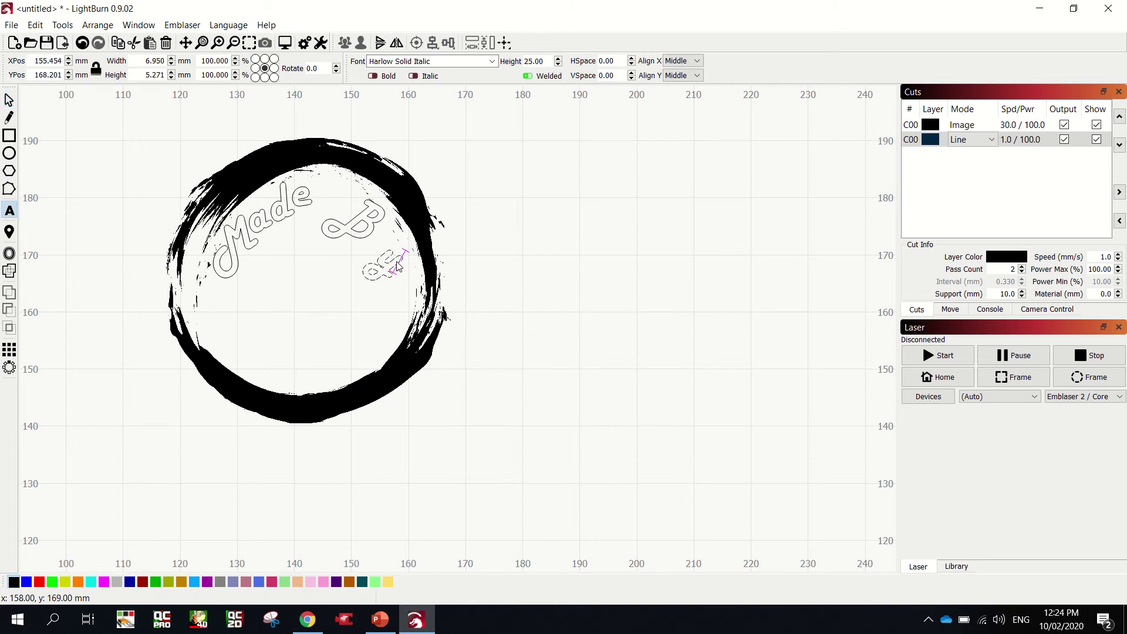
key("Escape")
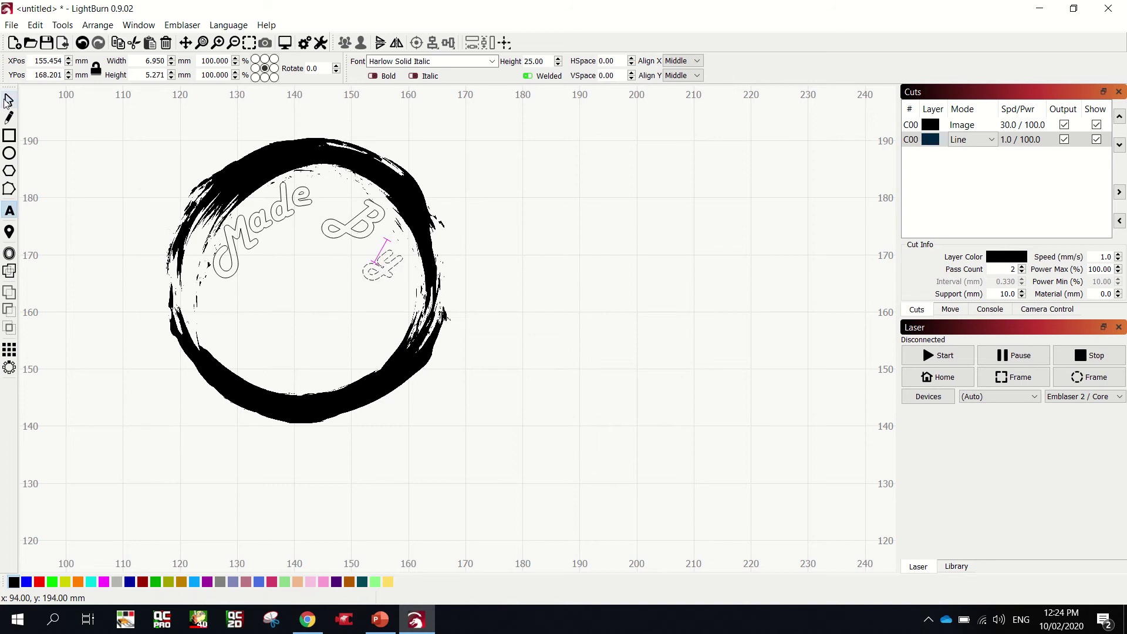
- Move the "y" up close beneath the "B" inside the ring and preview the laser paths of the whole design
left_click_drag(382, 268, 376, 252)
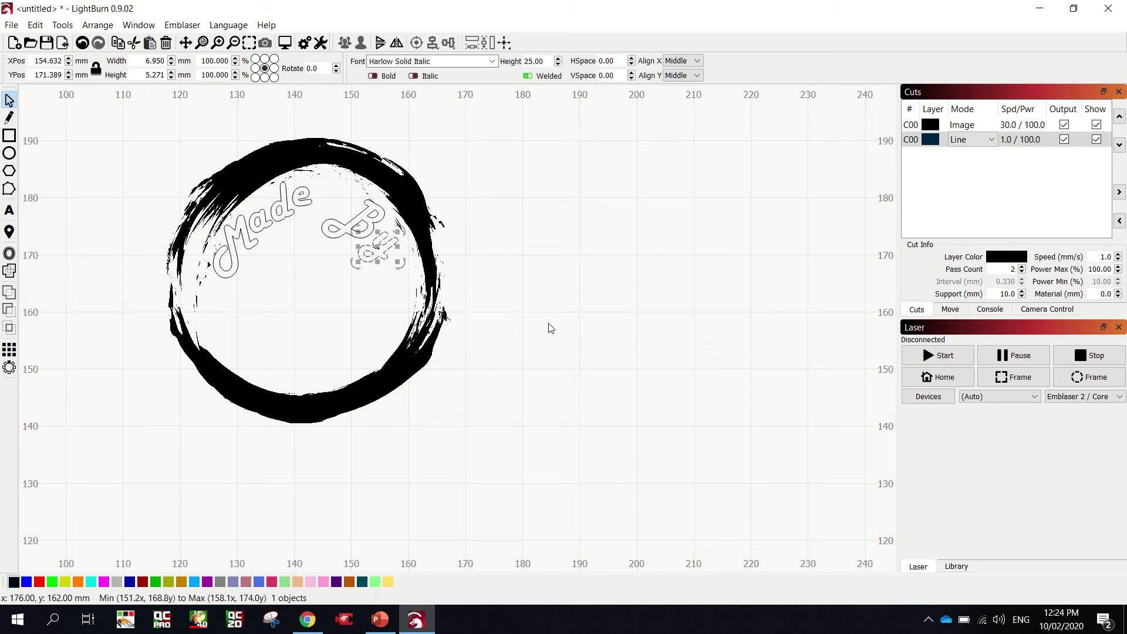
left_click(600, 351)
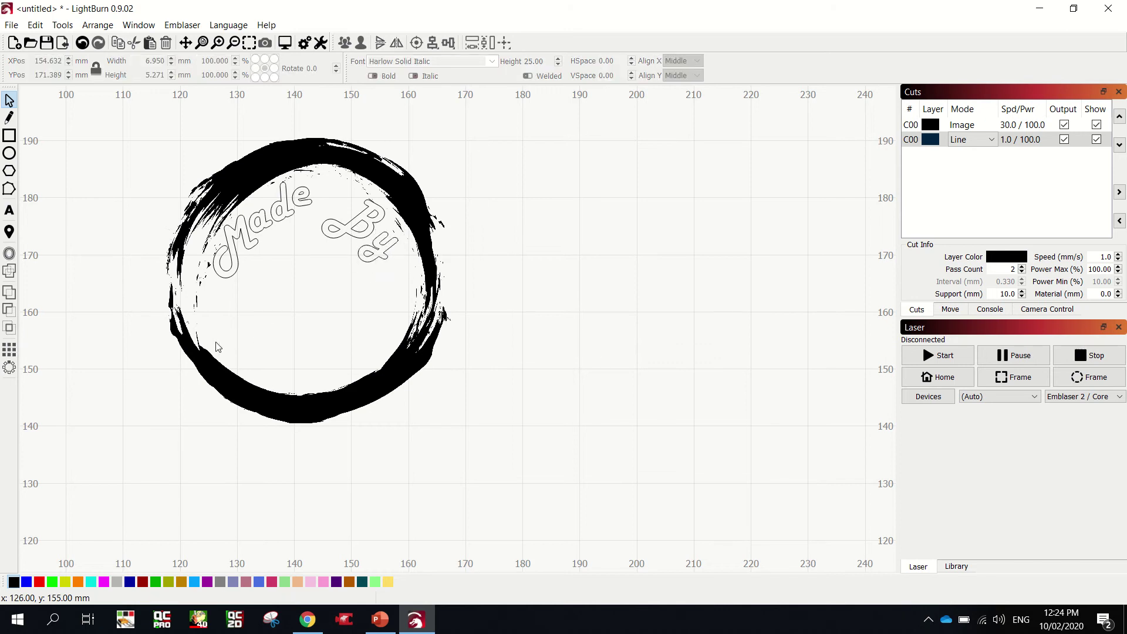
scroll(112, 246, "down", 5)
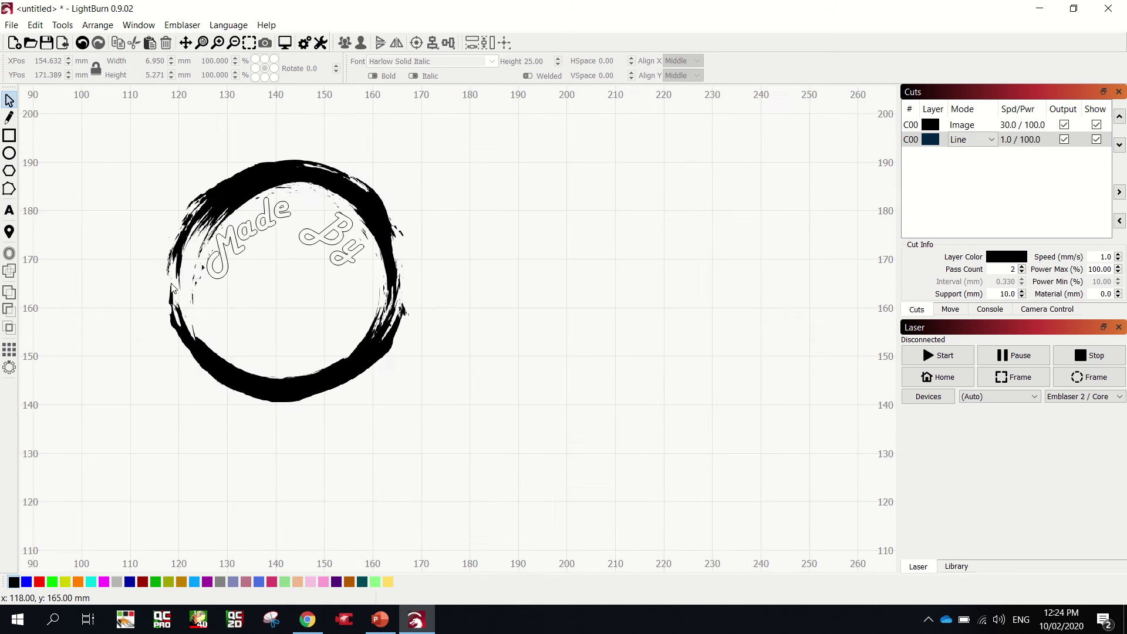
scroll(52, 217, "up", 5)
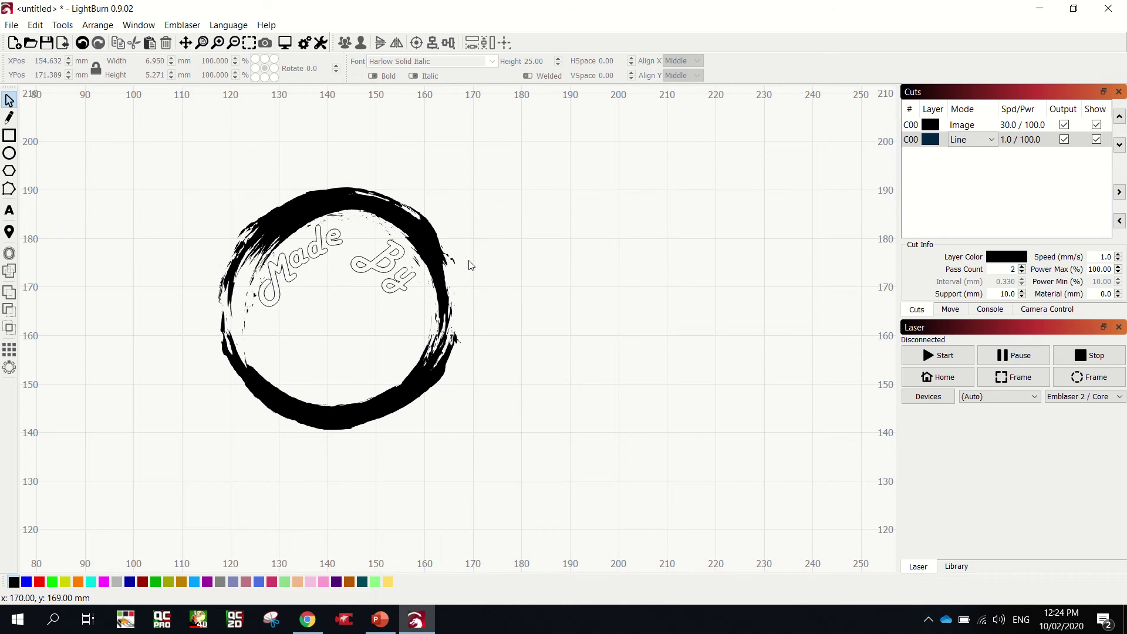
left_click(288, 45)
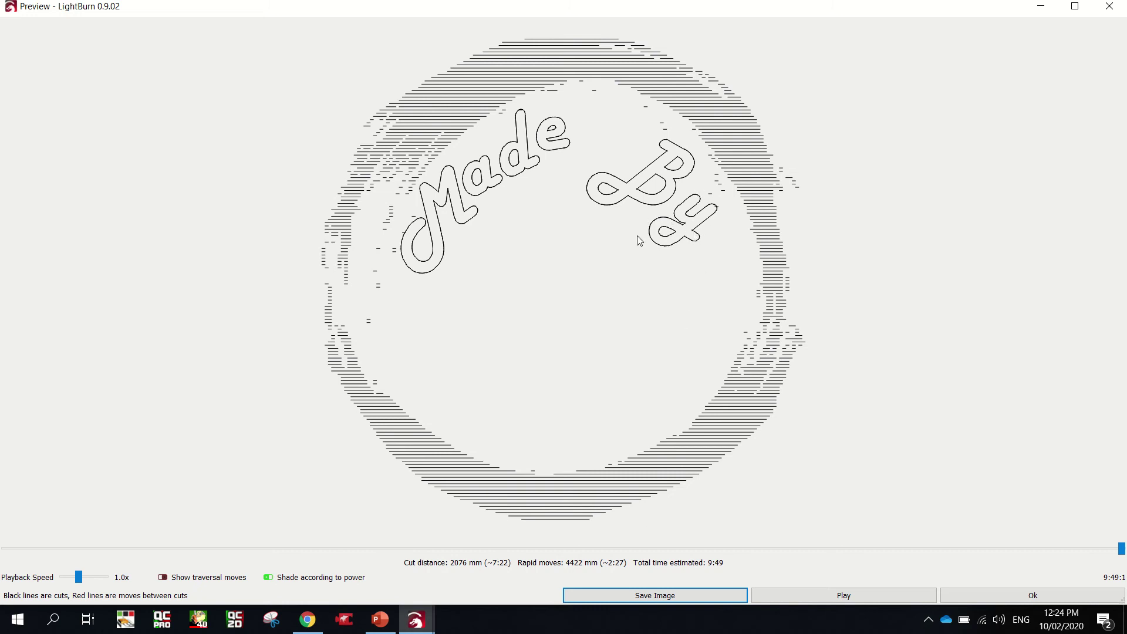
left_click(1035, 602)
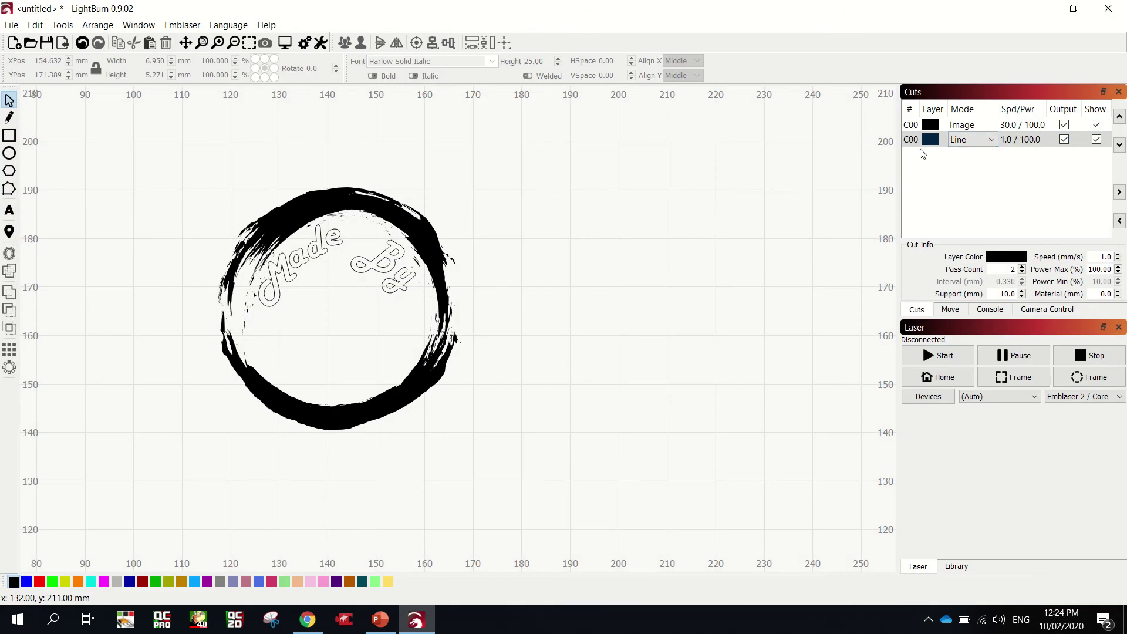
- Set the ring image layer's line interval to 0.200 mm and preview the denser engraving
left_click(290, 204)
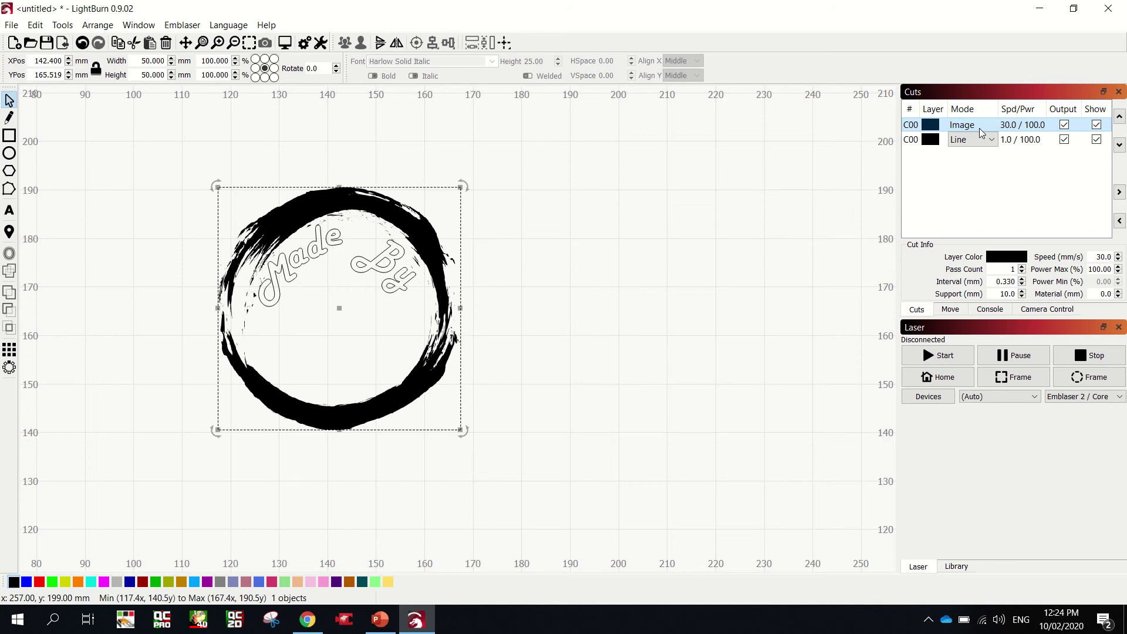
double_click(1029, 126)
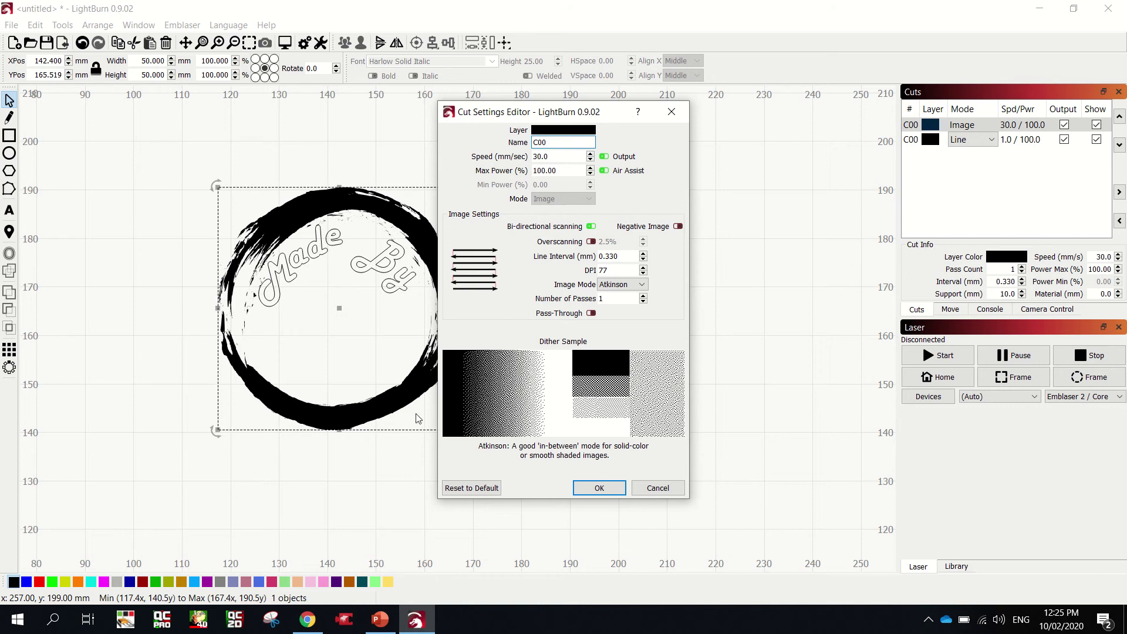
left_click(644, 262)
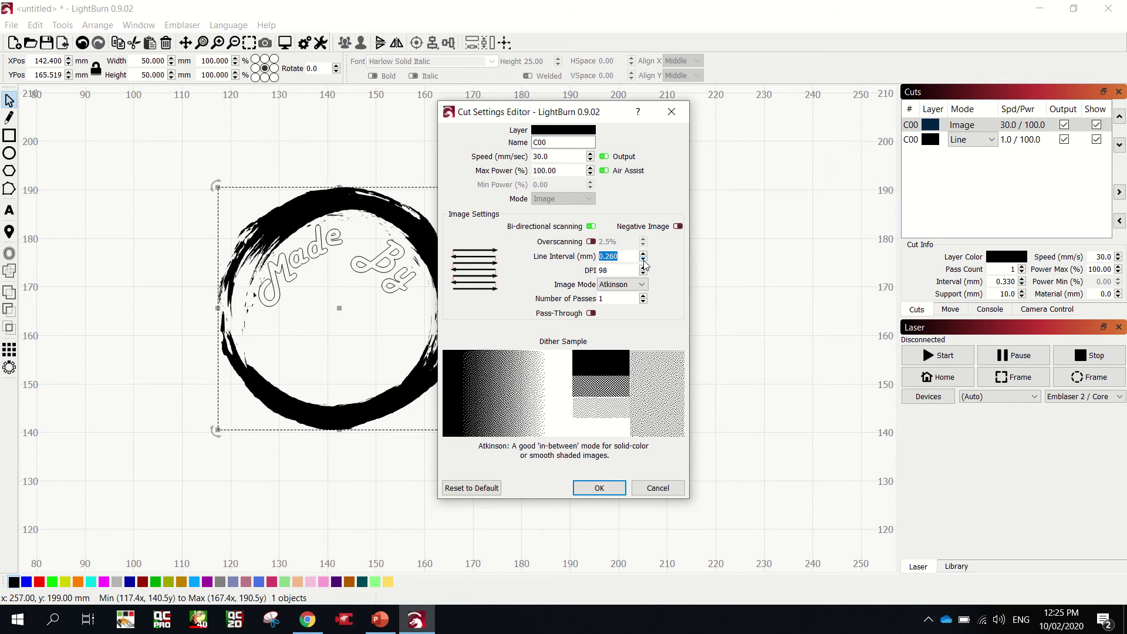
left_click(643, 262)
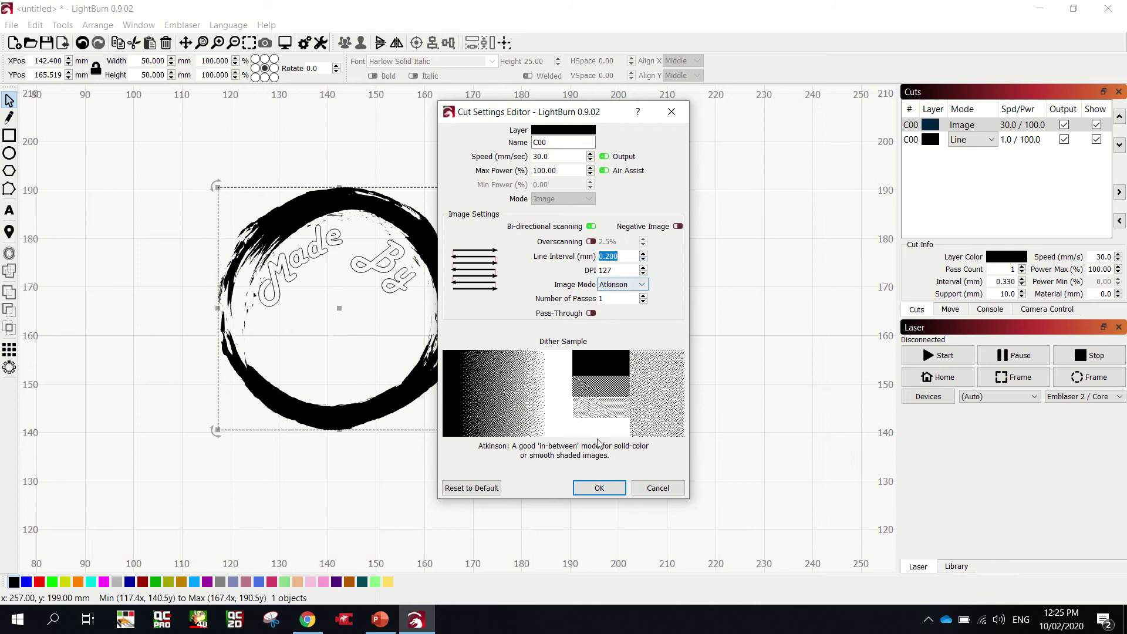
left_click(614, 495)
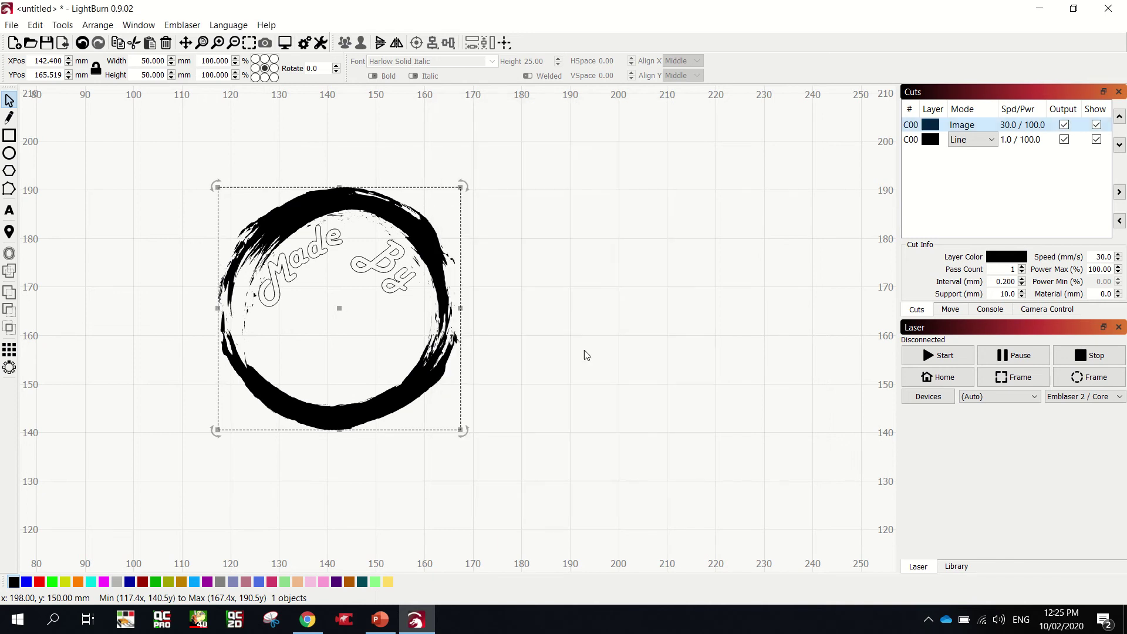
left_click(285, 42)
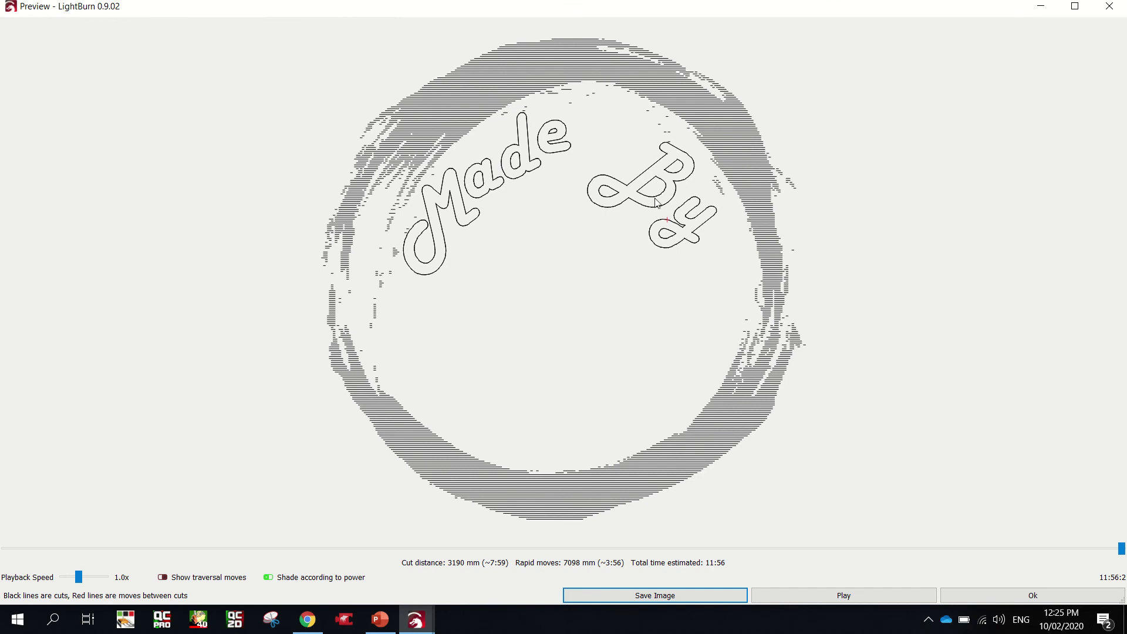
left_click(1033, 596)
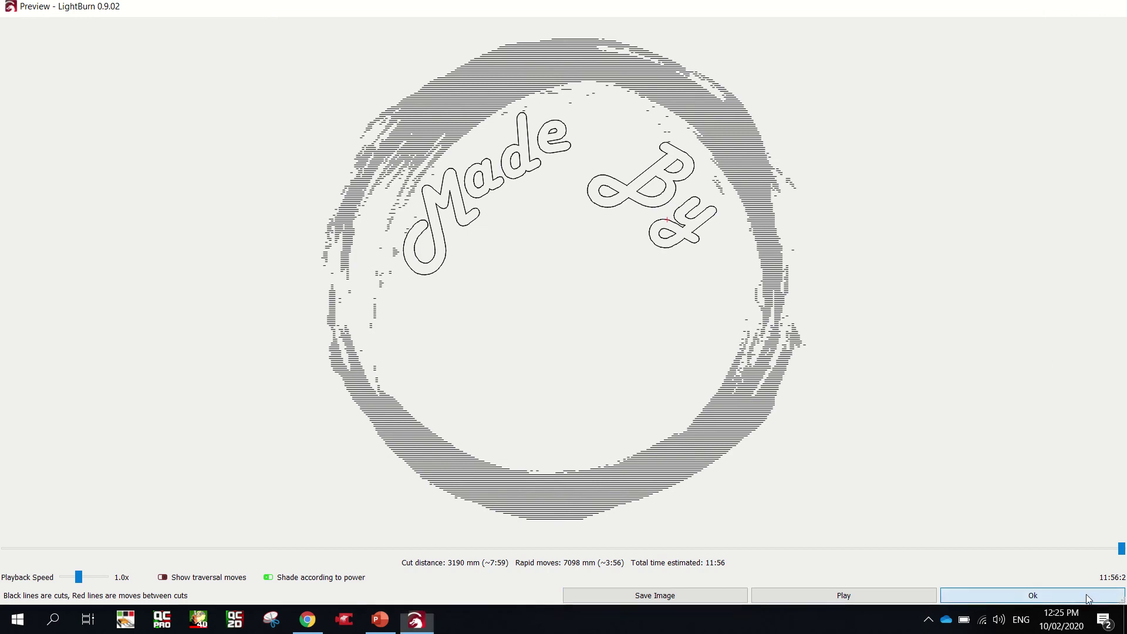
- Try the Fill mode on the lettering layer and preview how the letters engrave
left_click(982, 146)
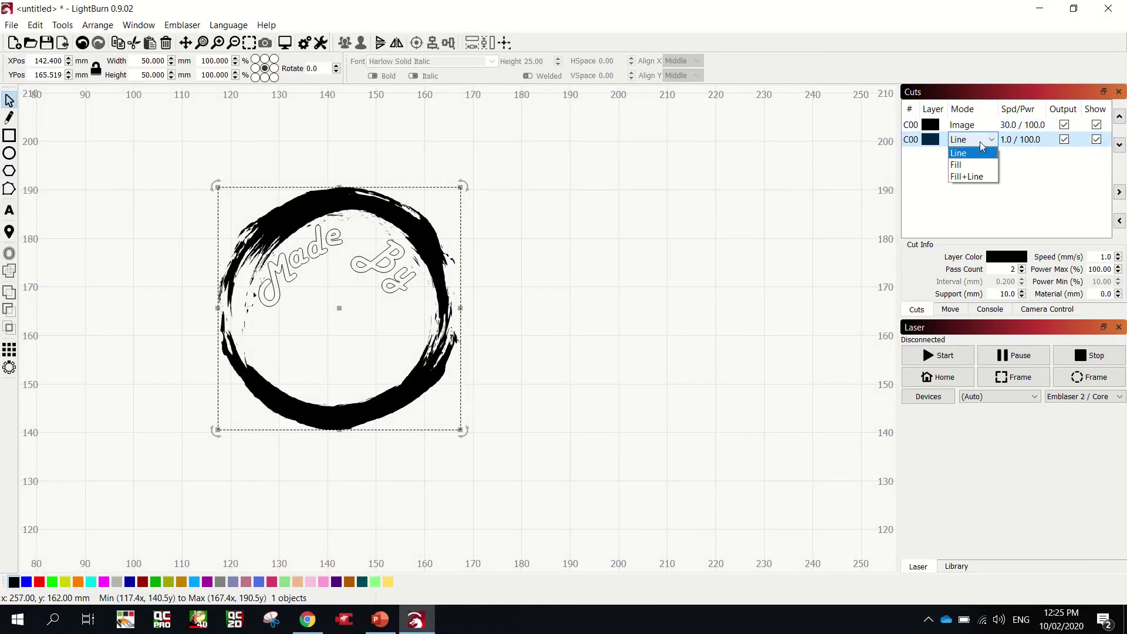
left_click(959, 165)
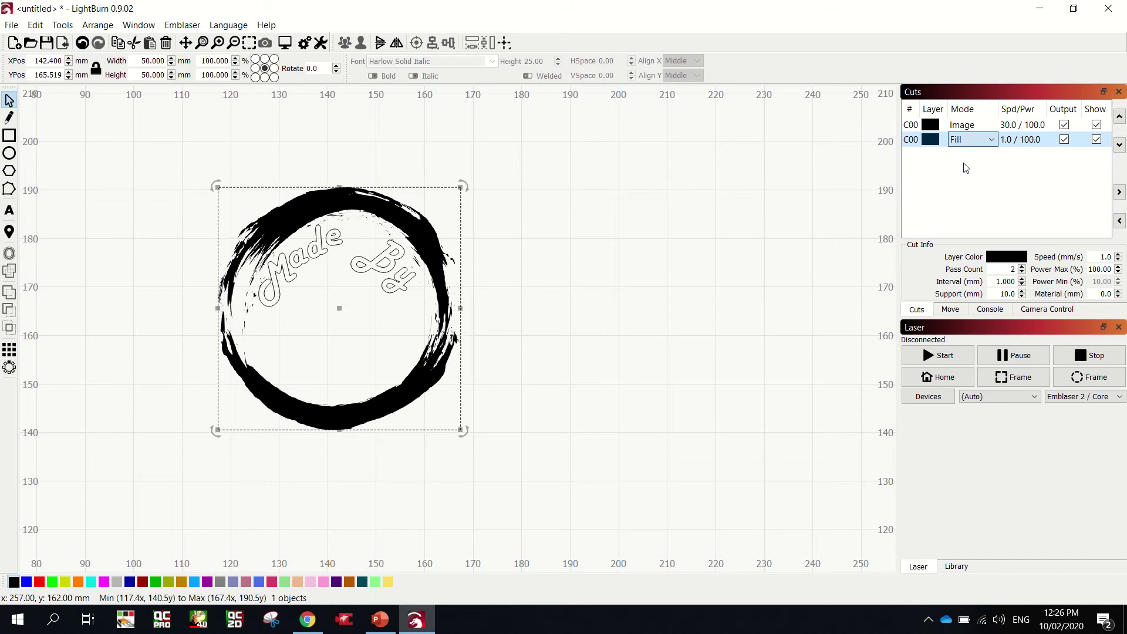
left_click(285, 43)
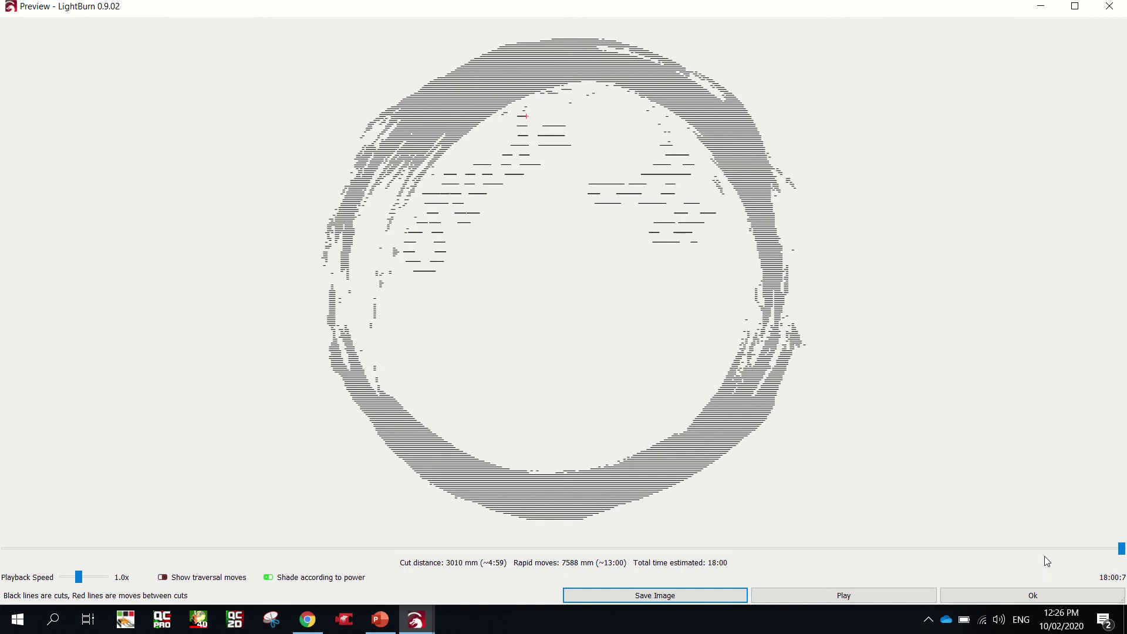
left_click(1045, 595)
- Set the lettering layer's mode to Fill+Line and preview the filled and outlined letters
left_click(971, 139)
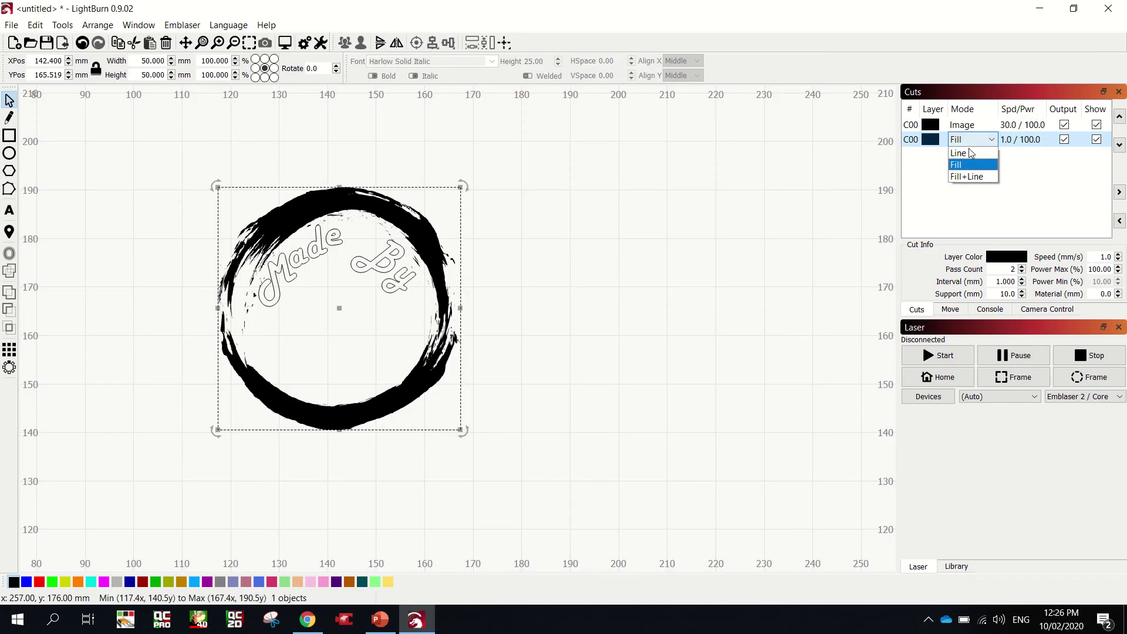
left_click(966, 176)
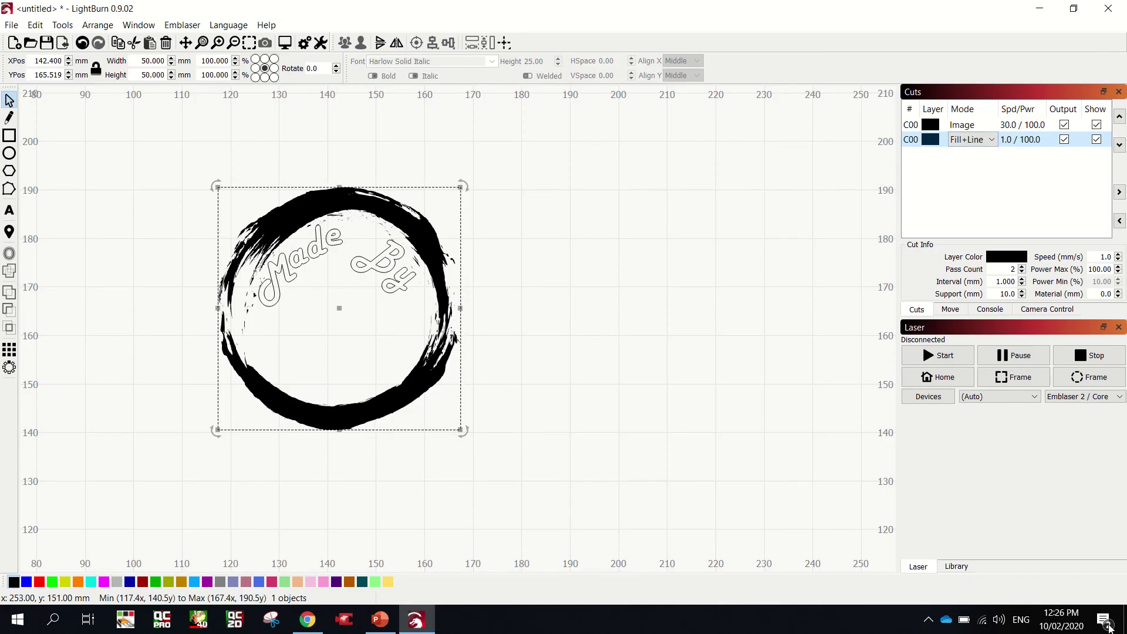
left_click(289, 45)
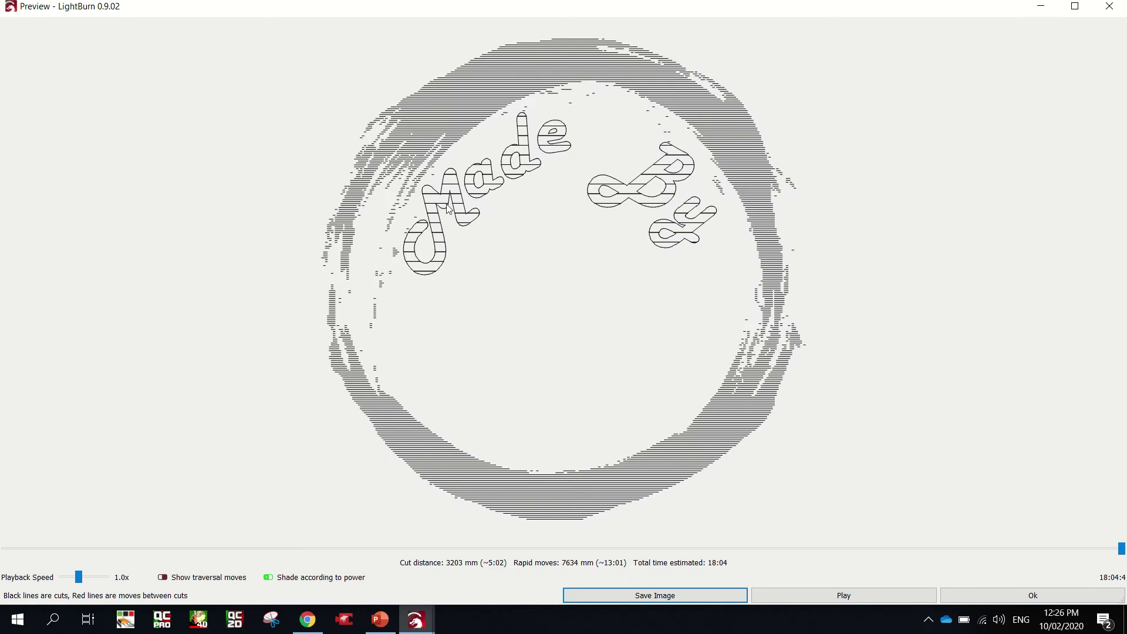
left_click(1056, 595)
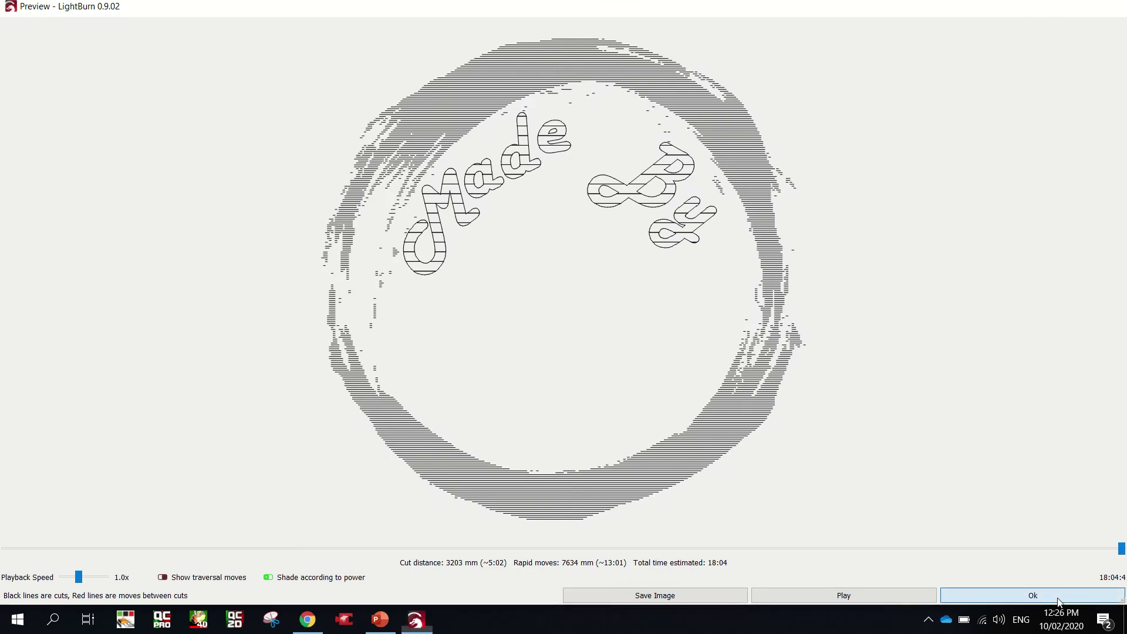
- Set the Fill+Line lettering layer to a speed of 30 mm/sec and a line interval of 0.300 mm, and preview the engraving
double_click(1004, 141)
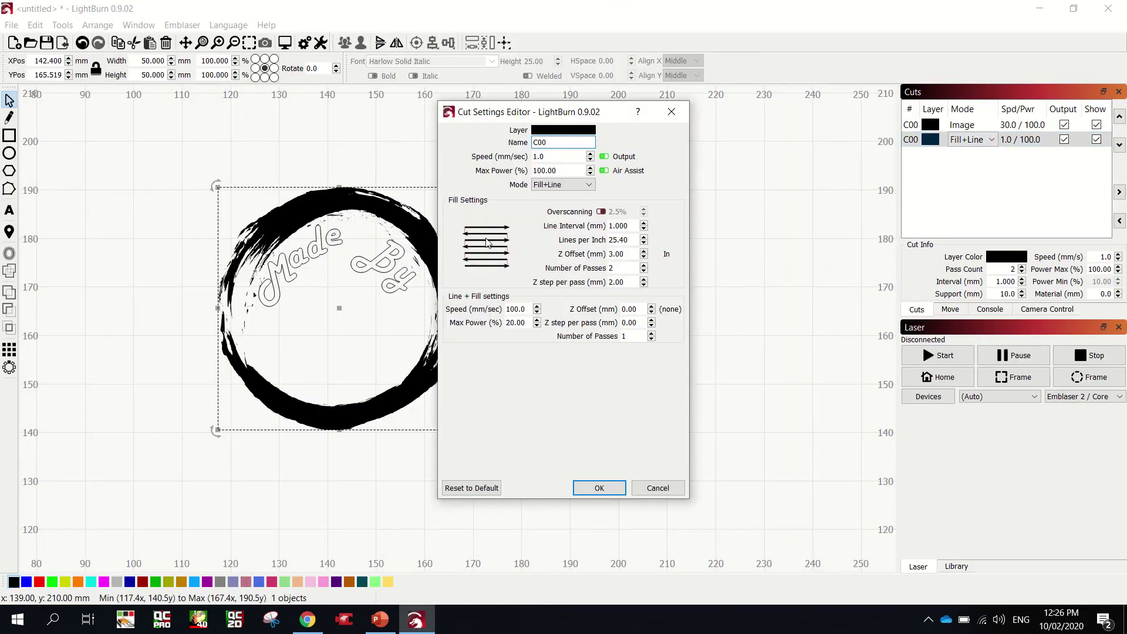
key("Tab")
type("30")
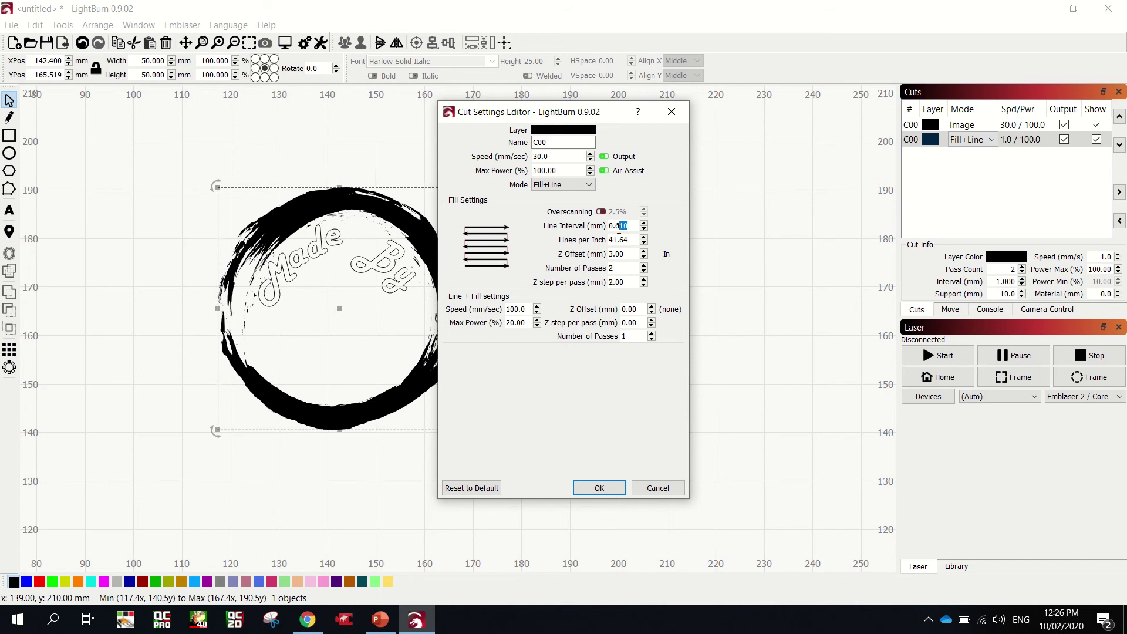
left_click(618, 485)
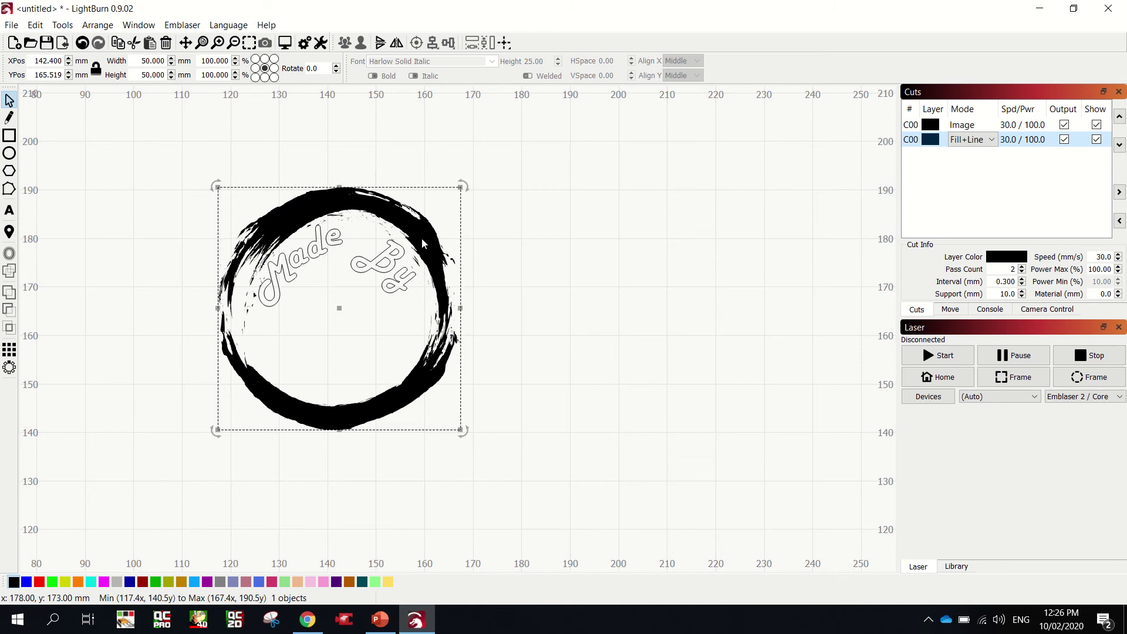
key("alt+p")
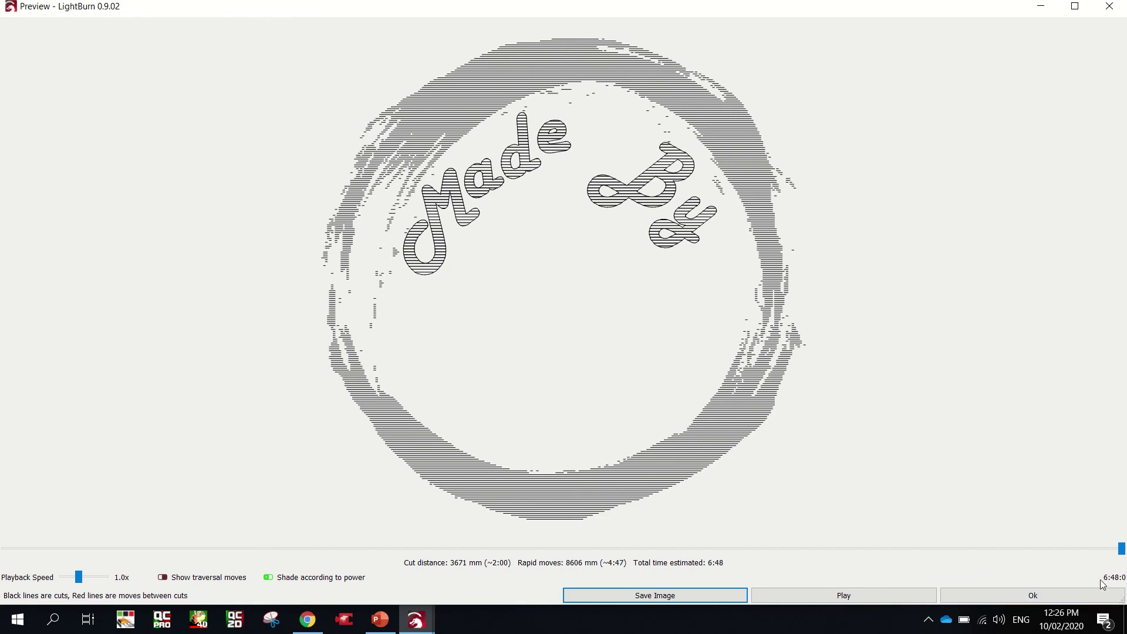
left_click(1050, 595)
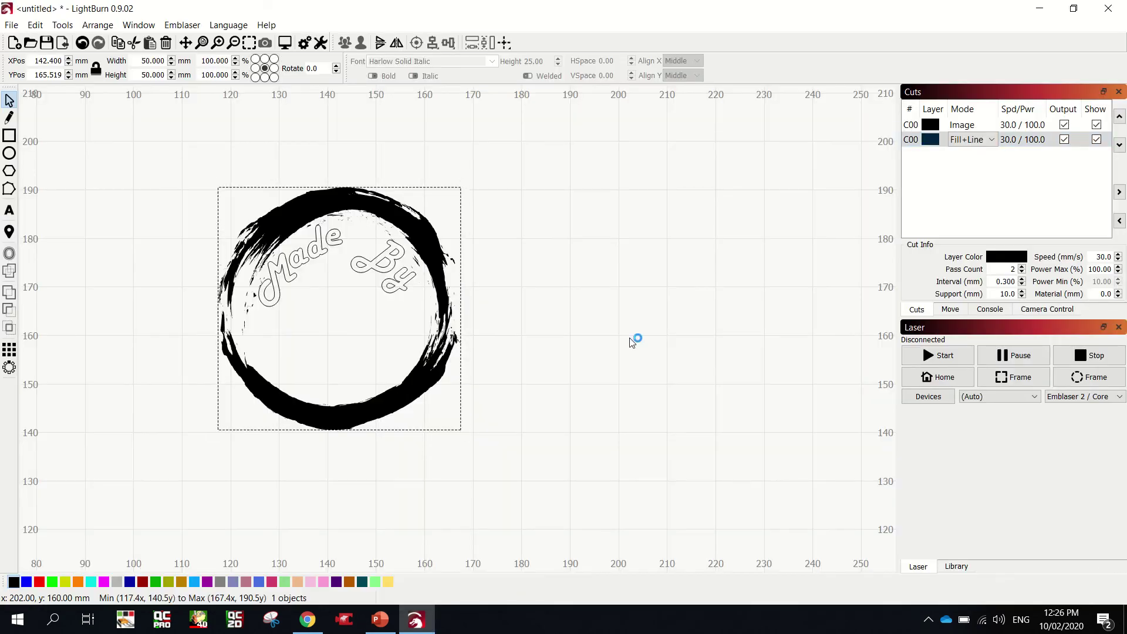
left_click(636, 337)
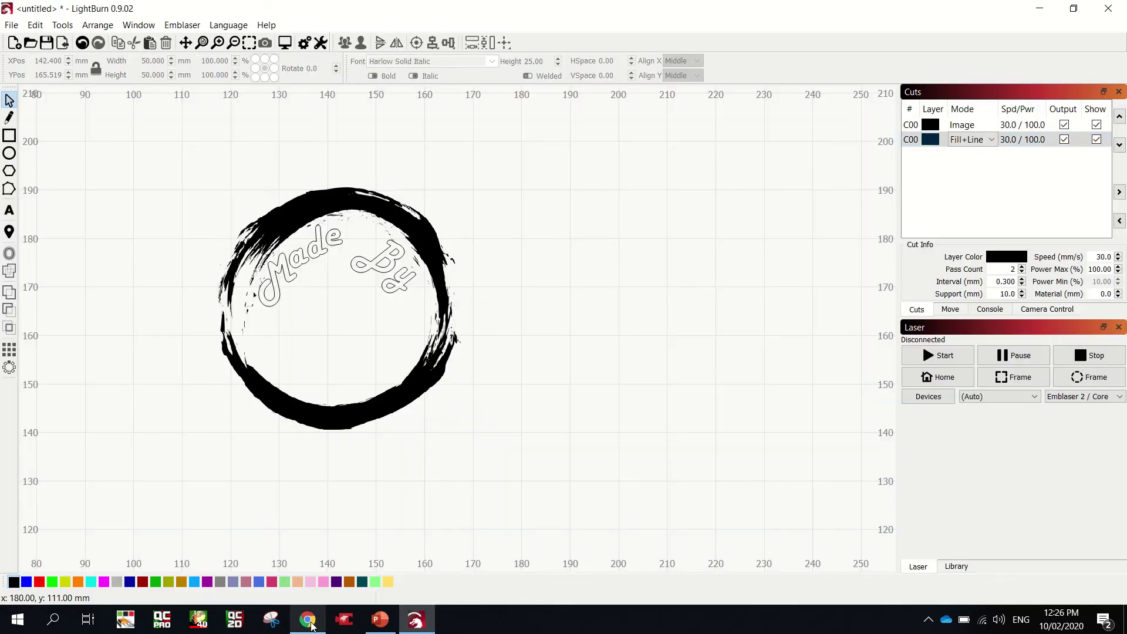
- Switch to Chrome and replace the circle image search with a Google Images search for "cheese block"
left_click(308, 549)
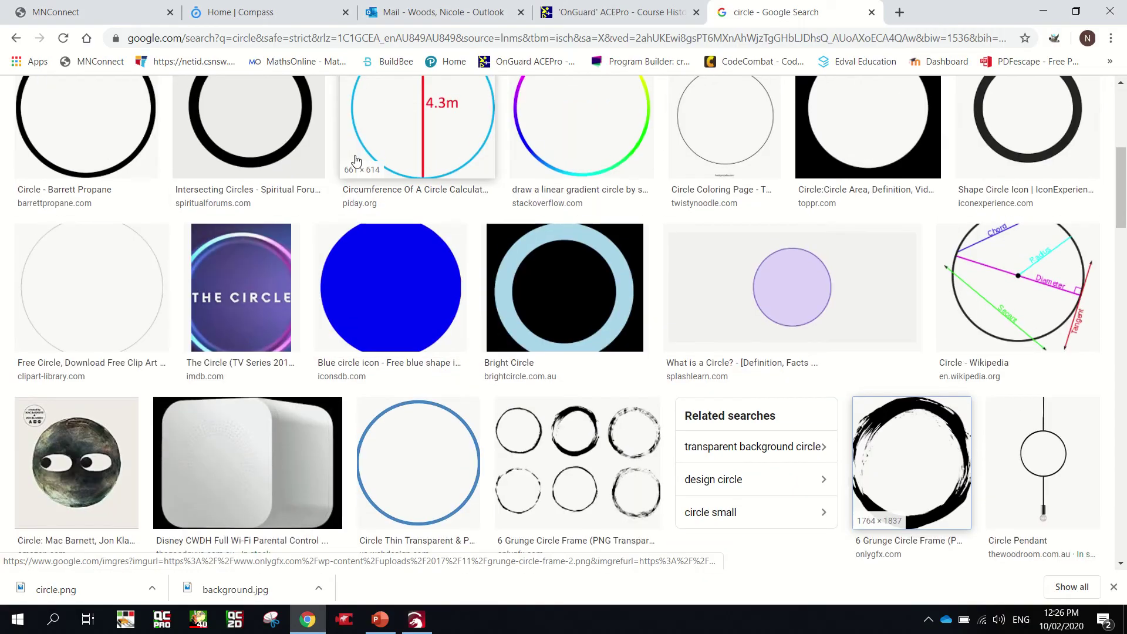
left_click(115, 38)
left_click(132, 41)
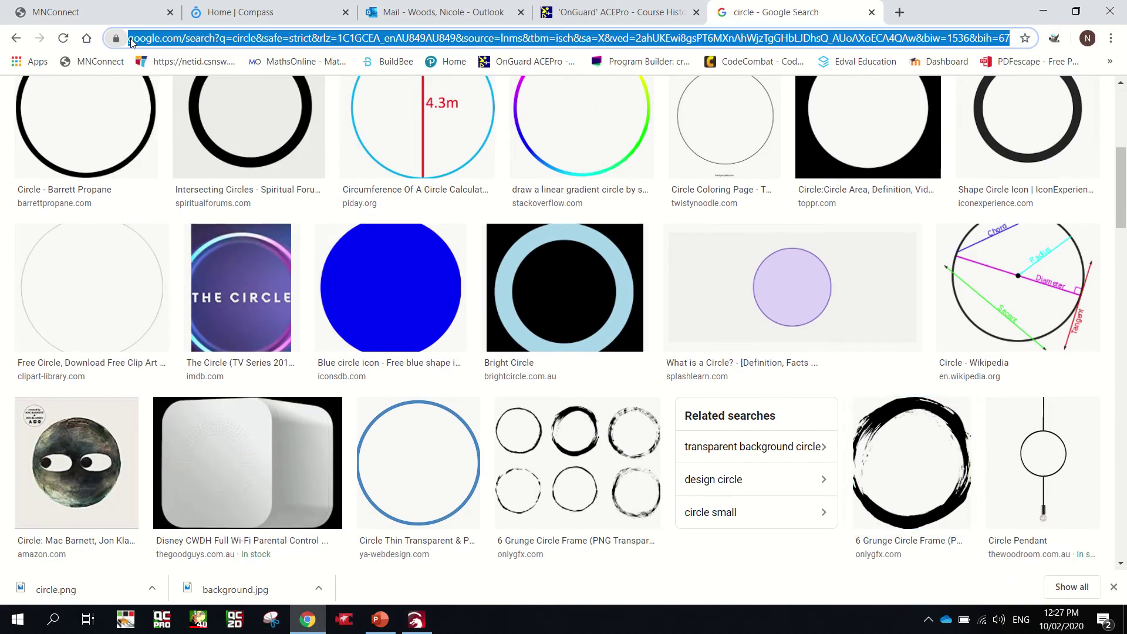
scroll(262, 78, "up", 6)
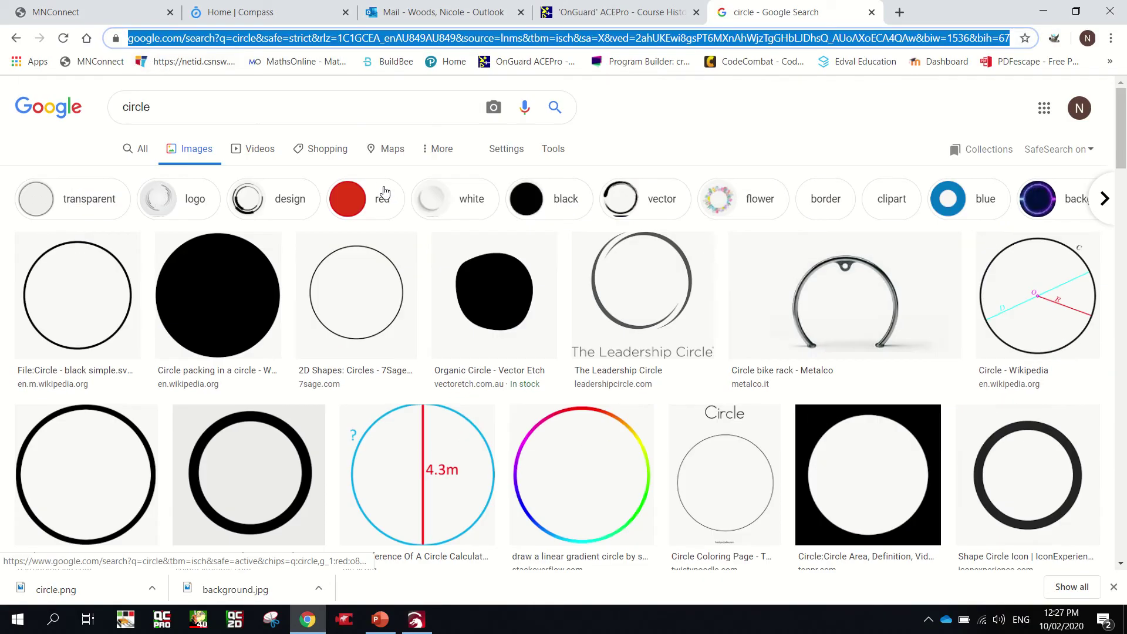
left_click(159, 108)
left_click_drag(159, 108, 136, 108)
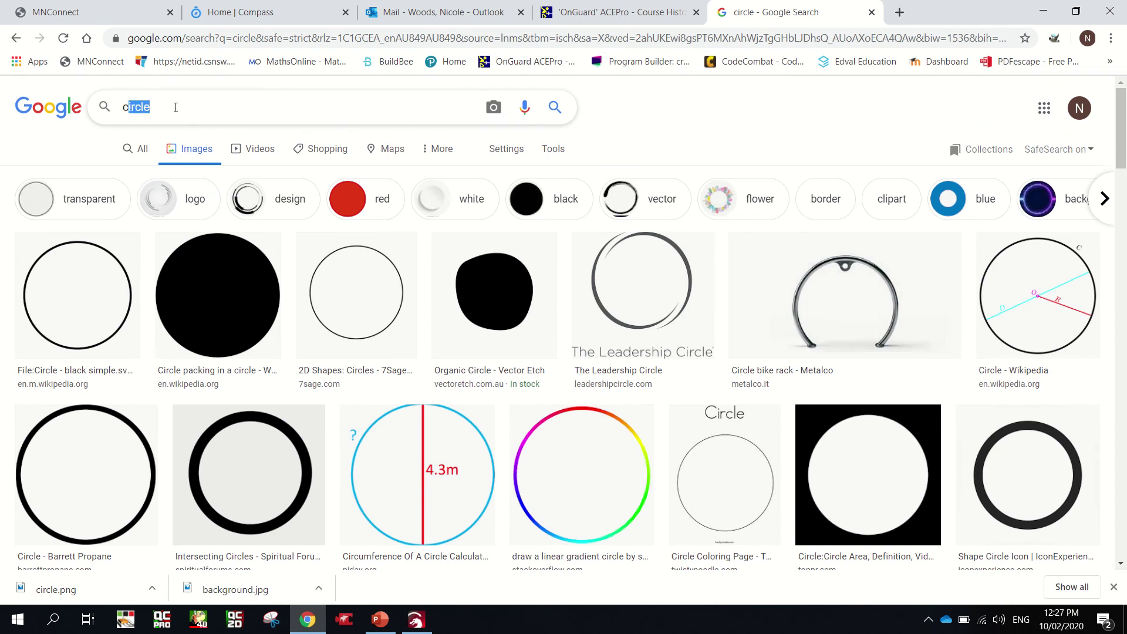
key("BackSpace")
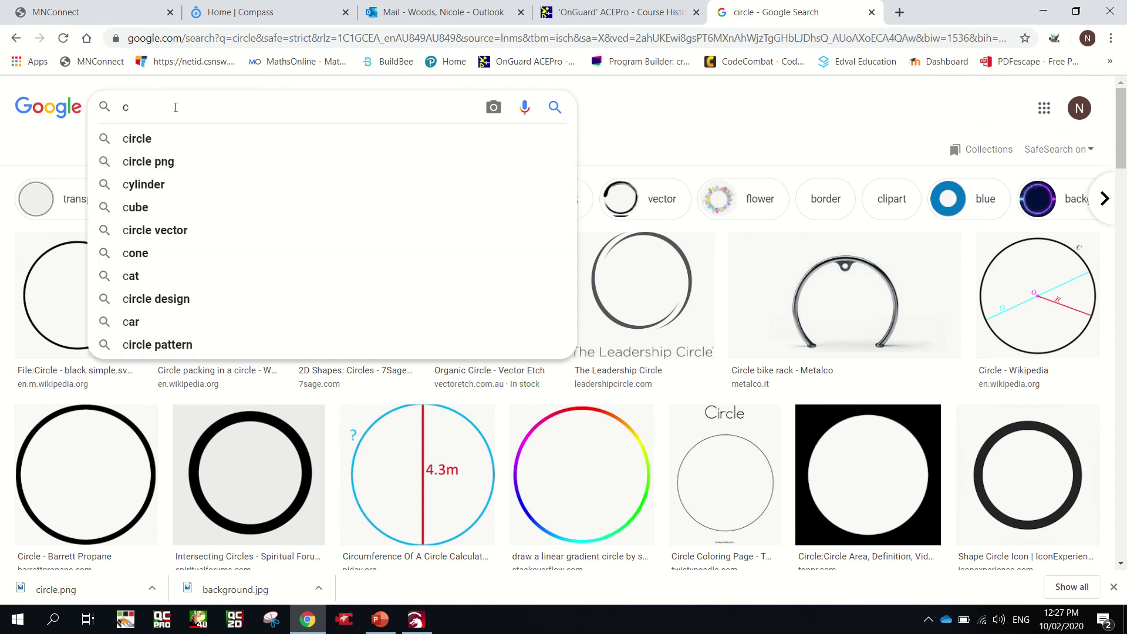
type("heese ")
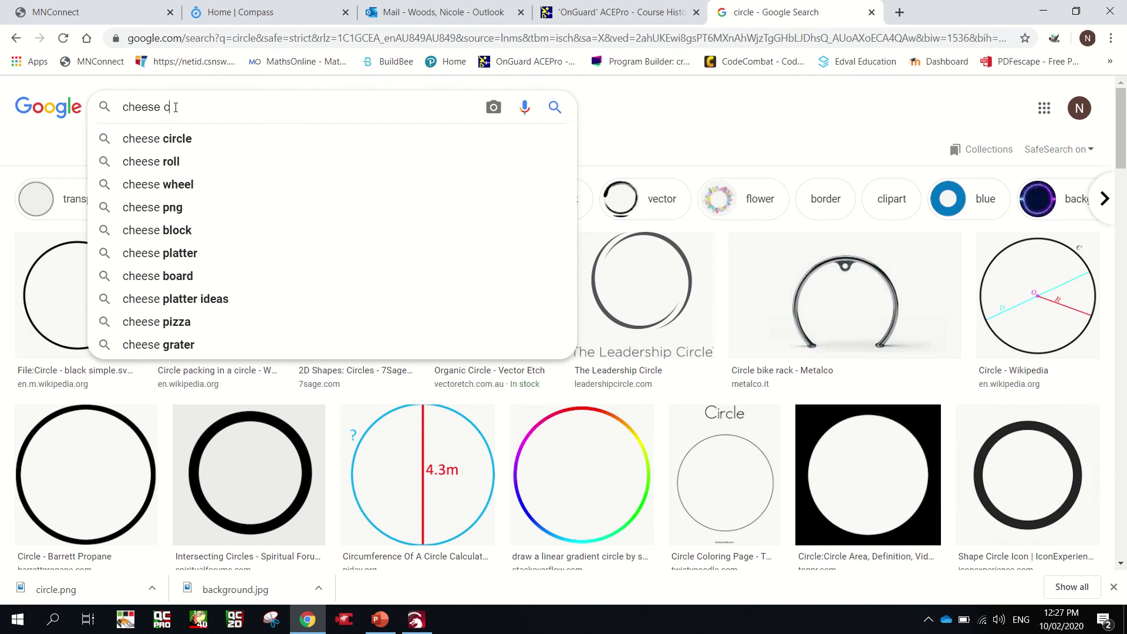
type("block")
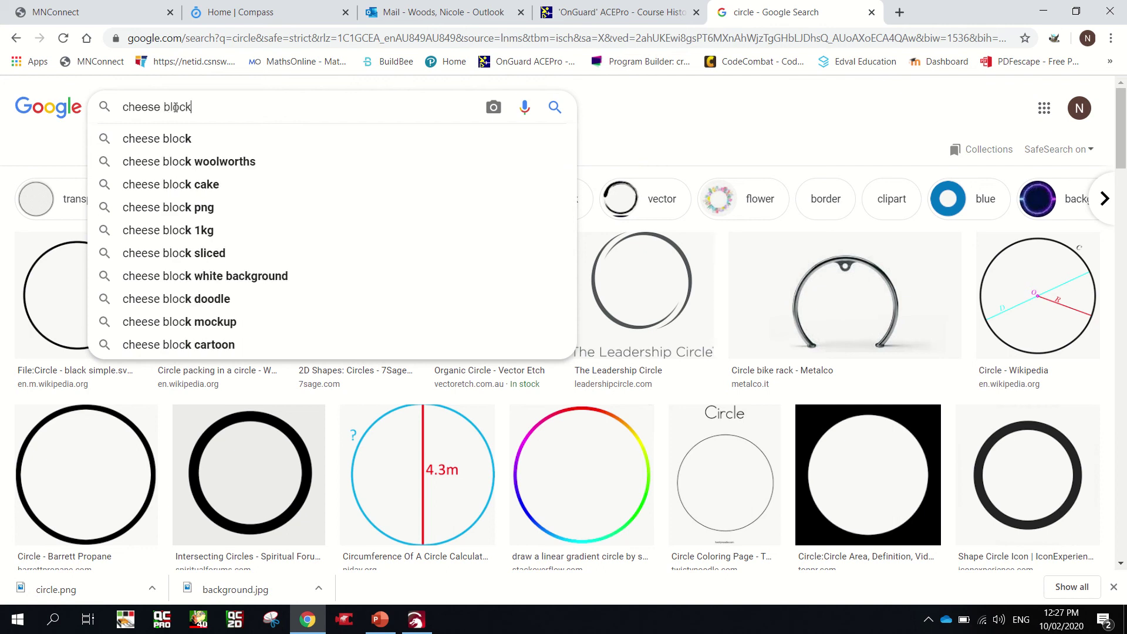
key("Return")
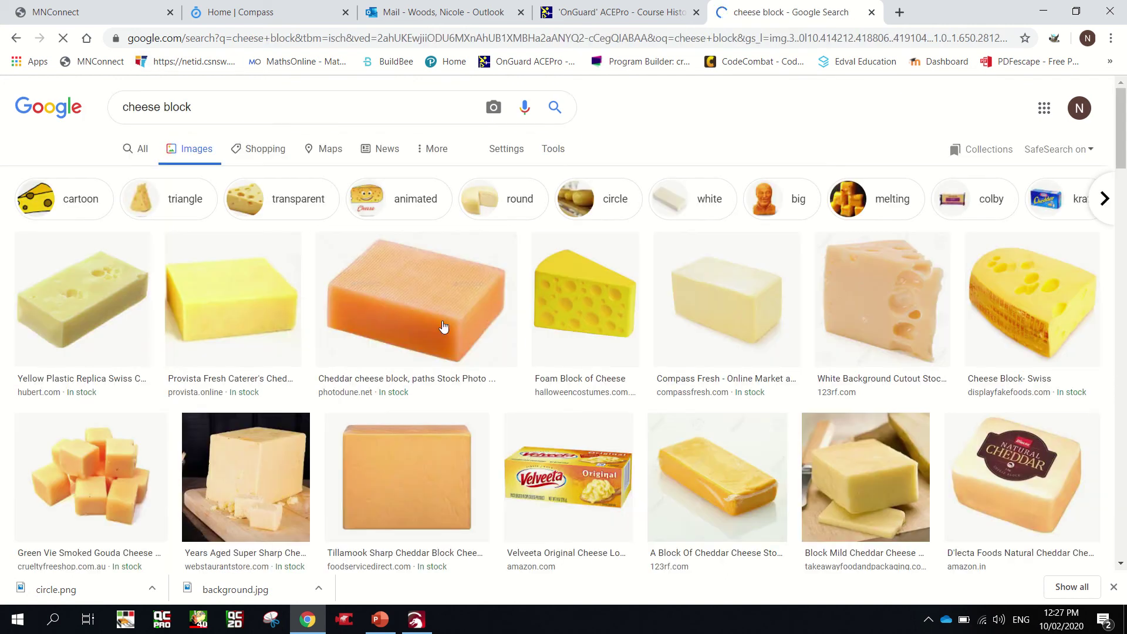
- Save the yellow "Foam Block of Cheese" image to the Pictures folder as "cheese"
left_click(588, 307)
right_click(907, 286)
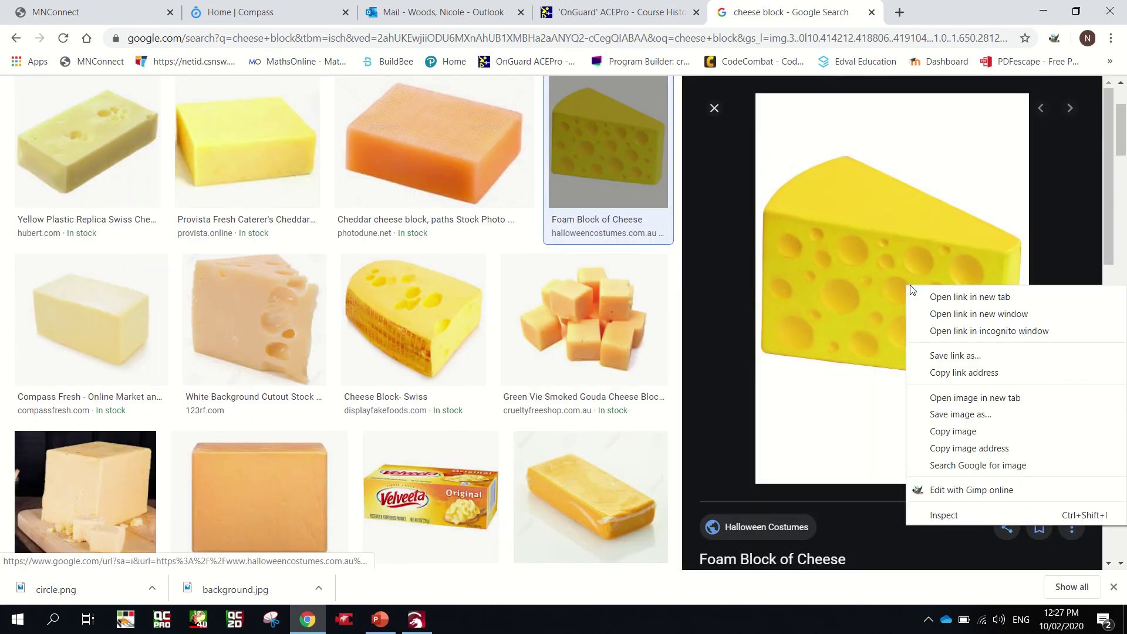
left_click(979, 415)
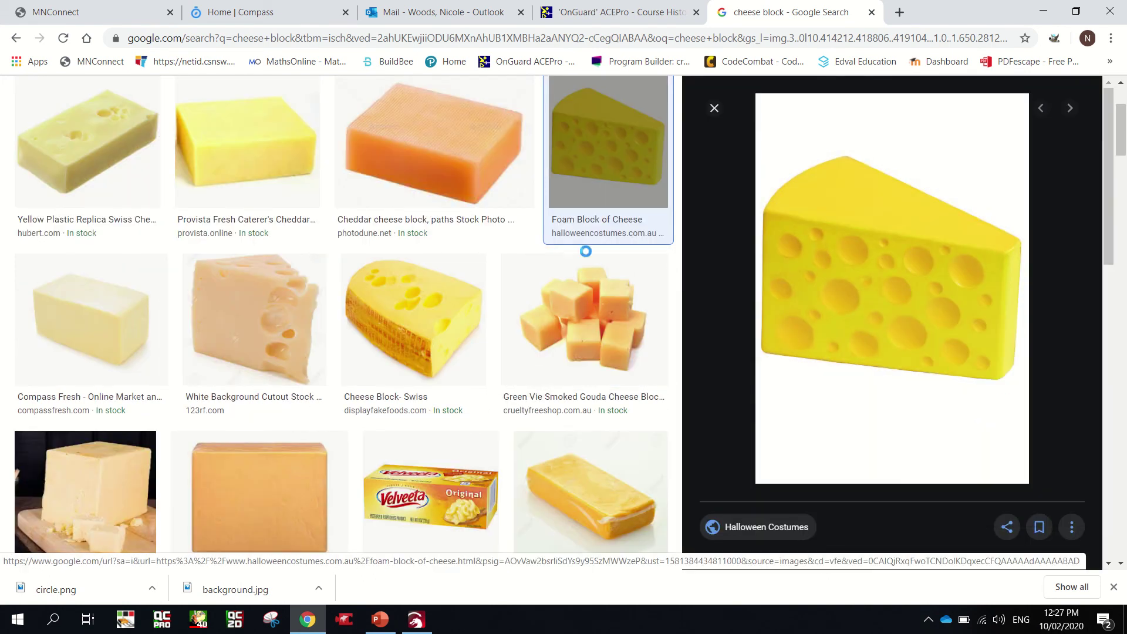
type("c")
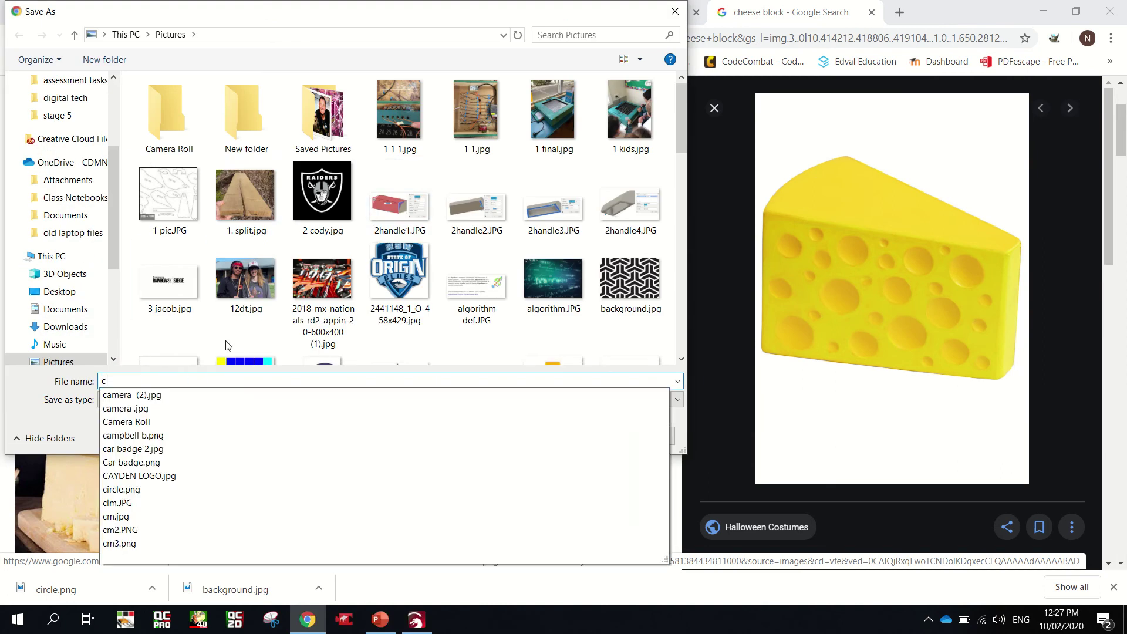
type("heese")
key("Return")
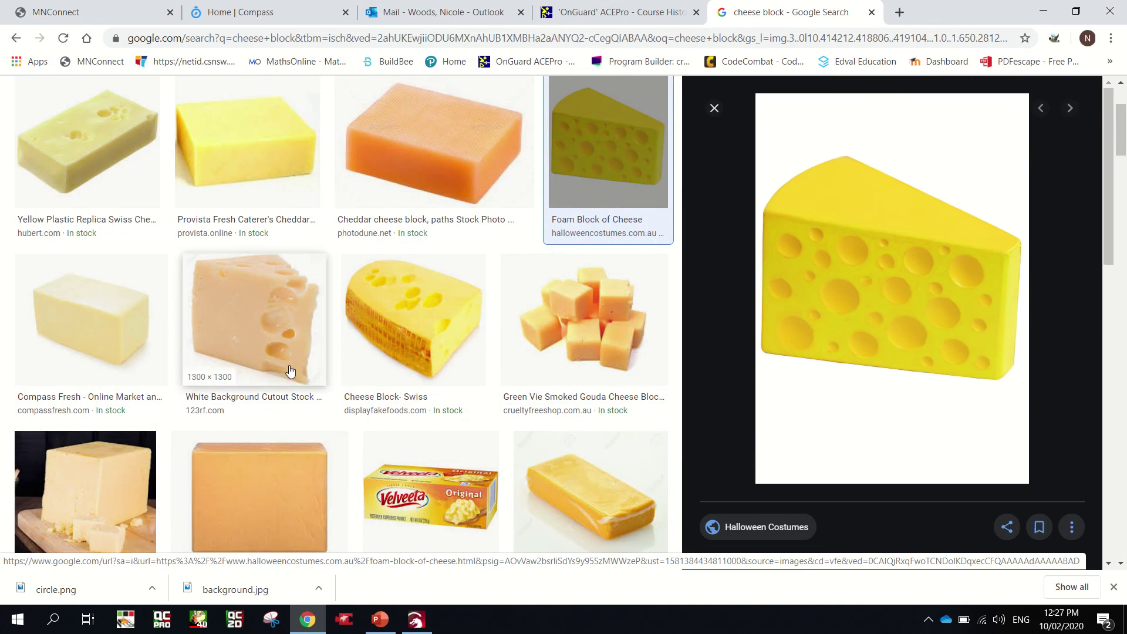
- Switch to LightBurn and import cheese.jpg from the Pictures folder
left_click(416, 621)
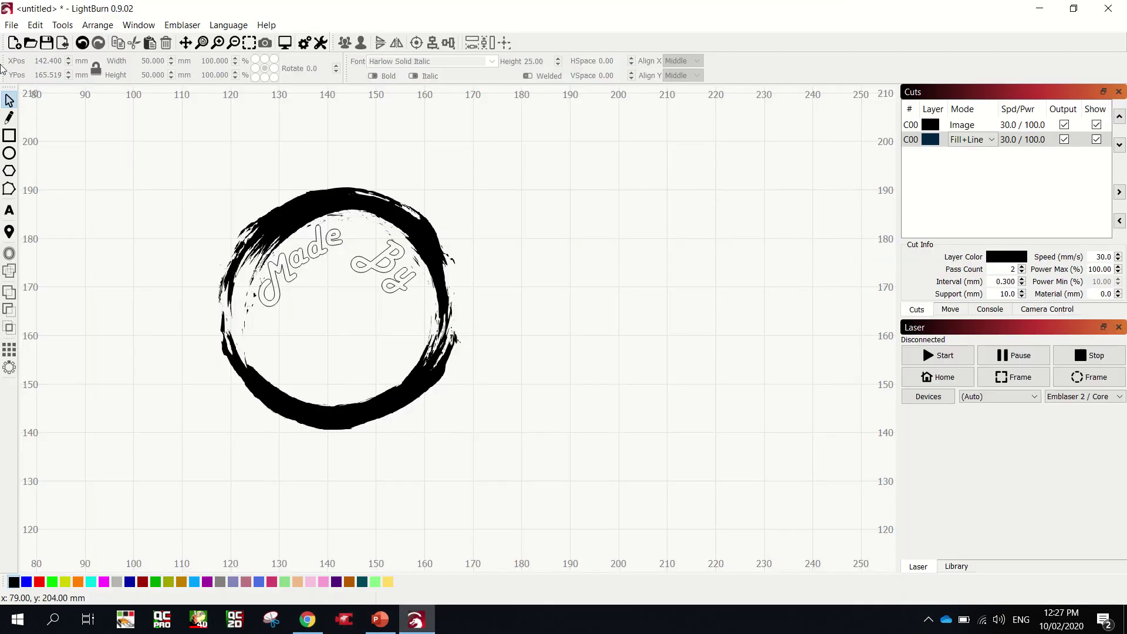
left_click(11, 26)
left_click(24, 92)
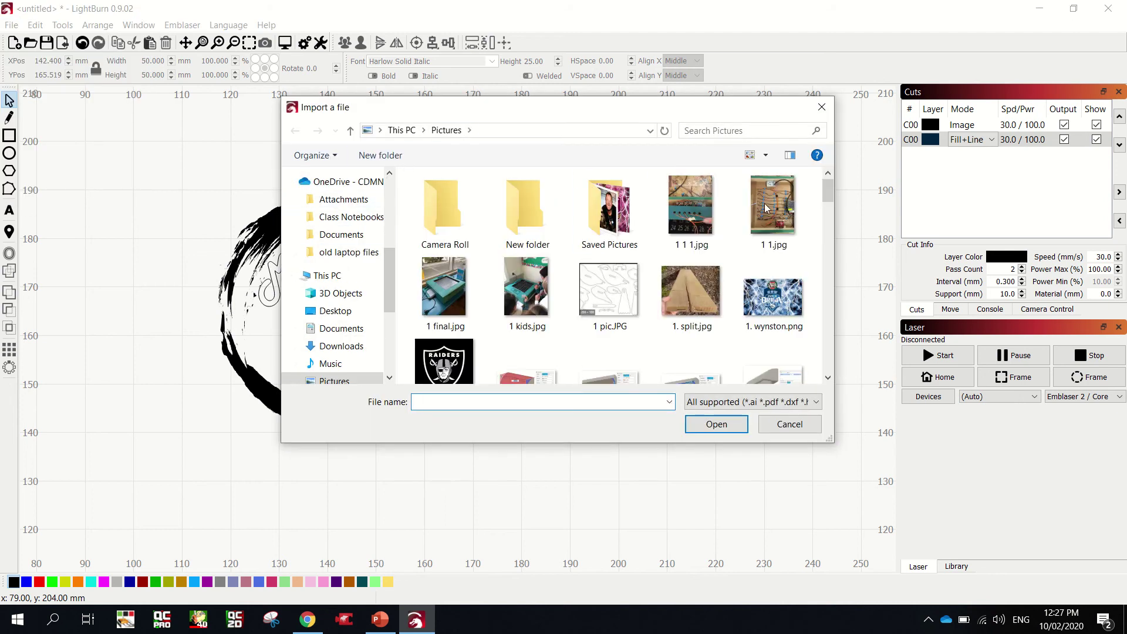
left_click_drag(828, 197, 828, 227)
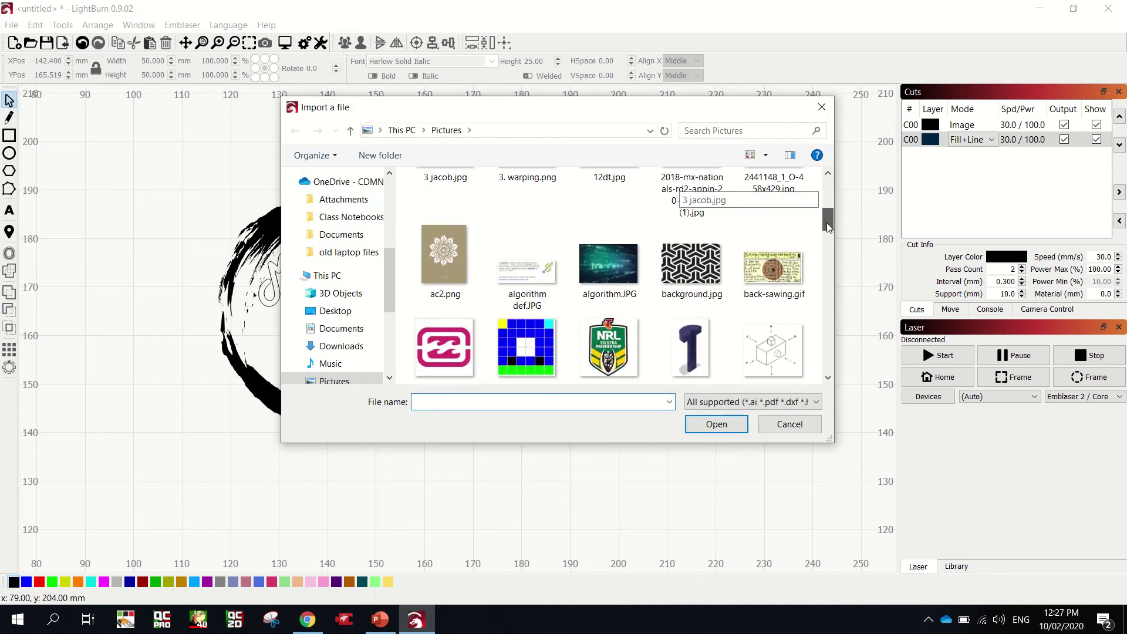
scroll(543, 233, "down", 7)
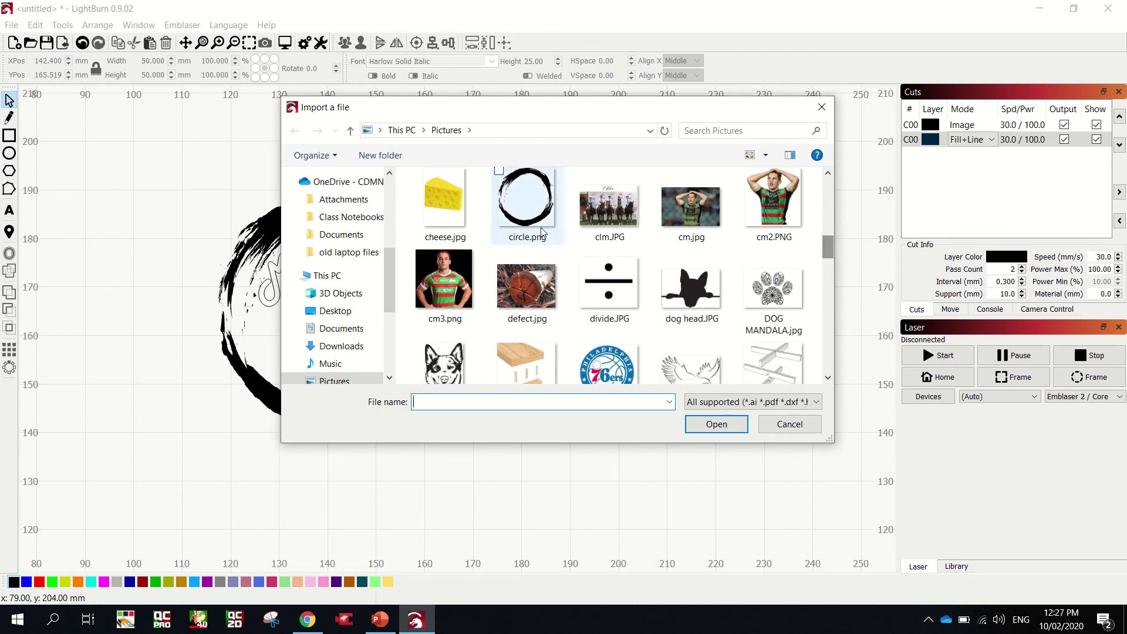
left_click(438, 221)
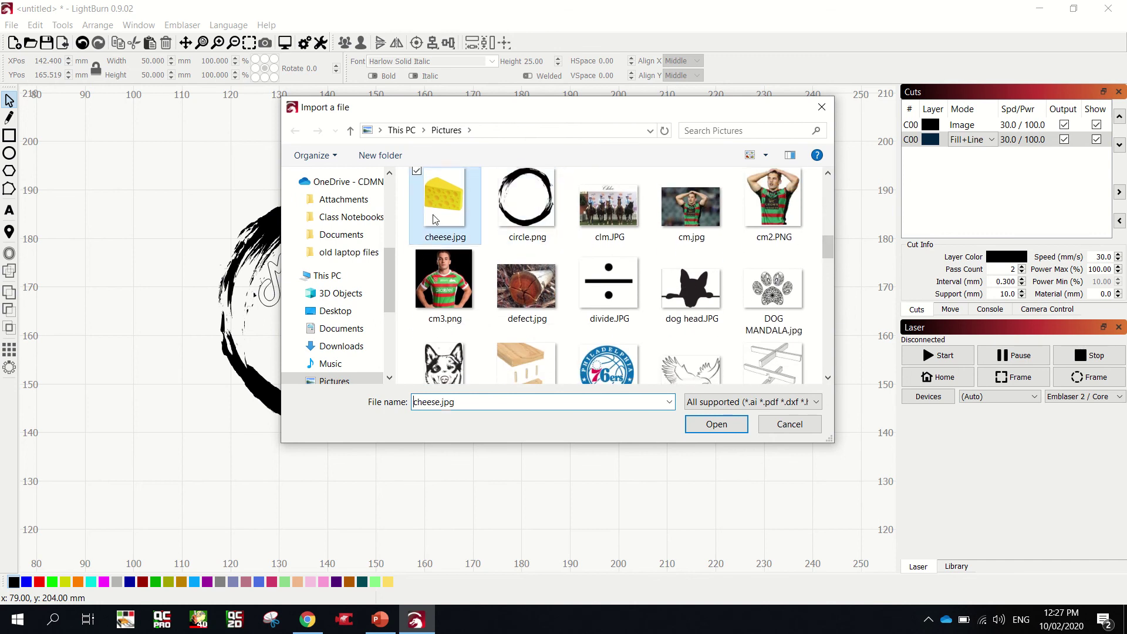
left_click(709, 431)
- Shrink the imported cheese image to about 134 by 192 mm and place it beside the brush-stroke ring
scroll(452, 346, "down", 5)
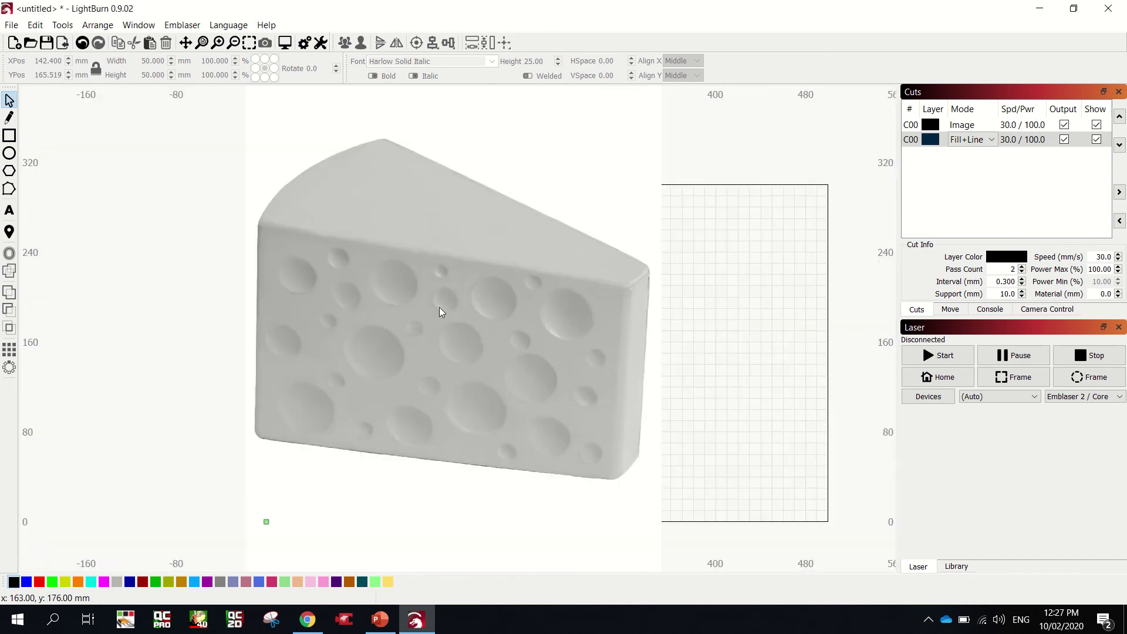
left_click(388, 273)
scroll(395, 232, "down", 4)
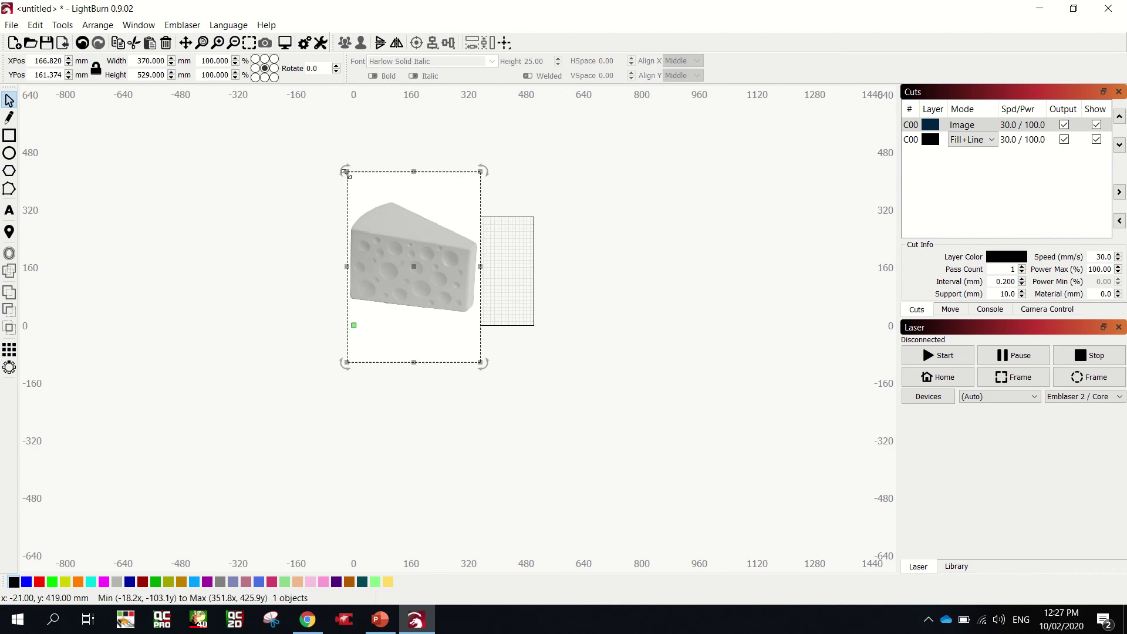
left_click_drag(346, 172, 395, 267)
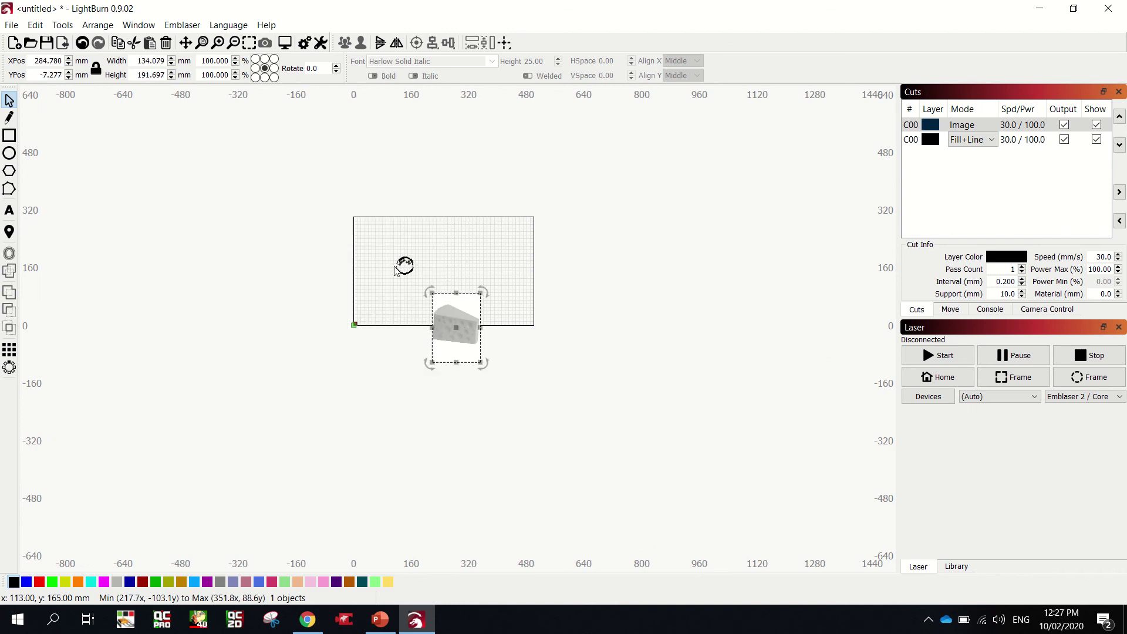
scroll(395, 269, "up", 5)
left_click_drag(669, 490, 609, 212)
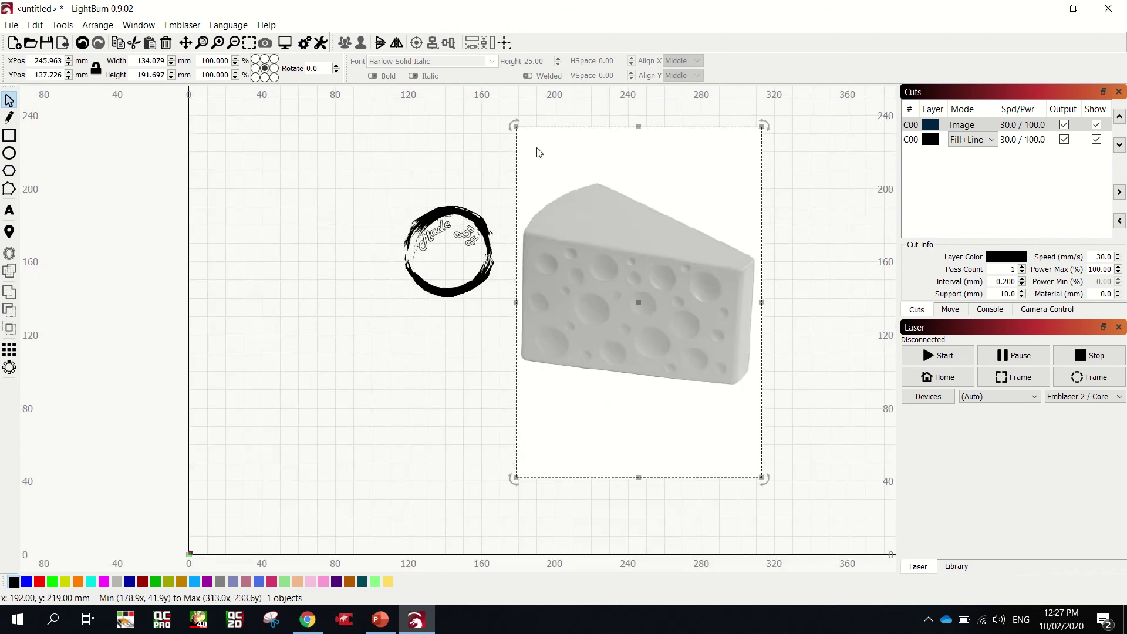
- Shrink the cheese image further to about 17 by 16 mm and place it inside the ring below the lettering
left_click_drag(538, 153, 447, 271)
left_click(707, 322)
left_click(709, 327)
scroll(446, 261, "up", 7)
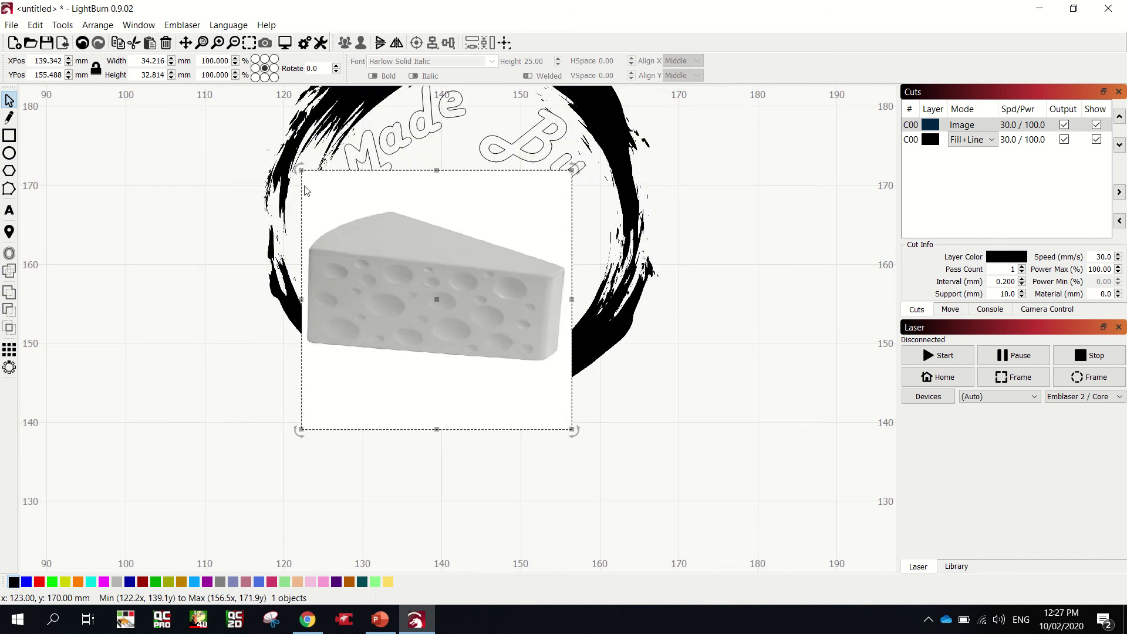
left_click_drag(334, 191, 448, 305)
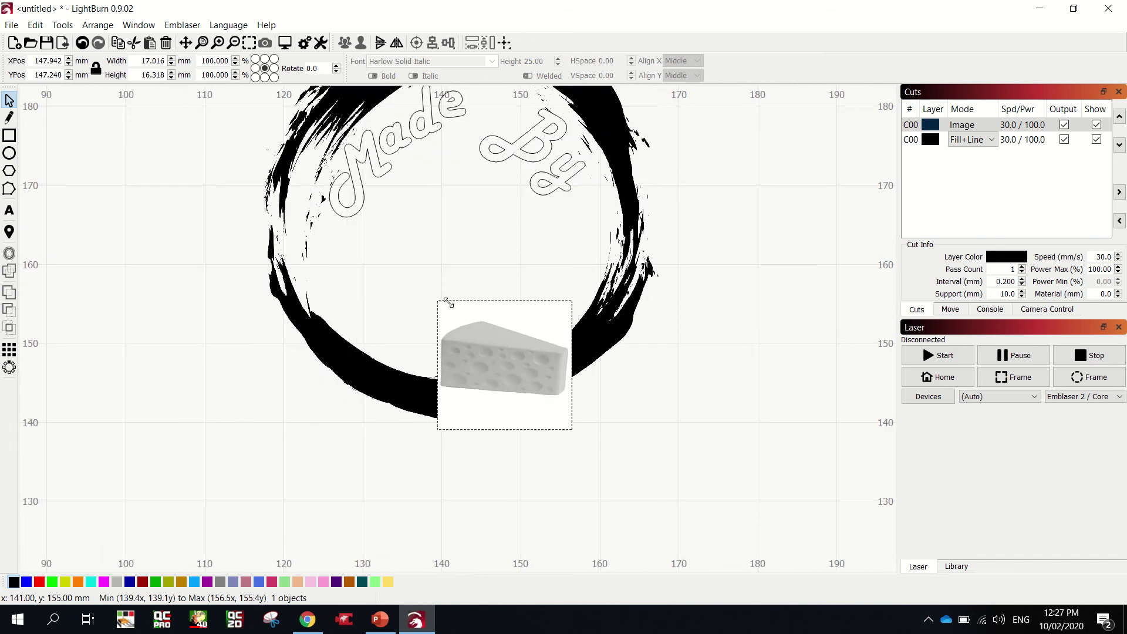
left_click_drag(502, 357, 452, 230)
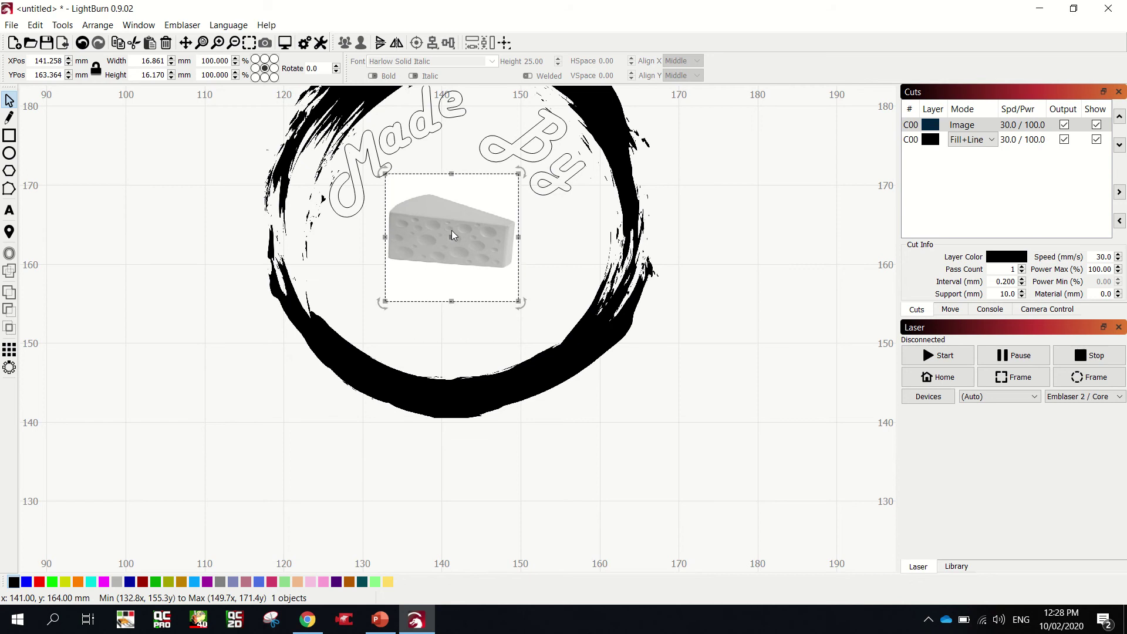
- Preview how the shaded cheese image engraves, and delete it from the design
left_click(704, 354)
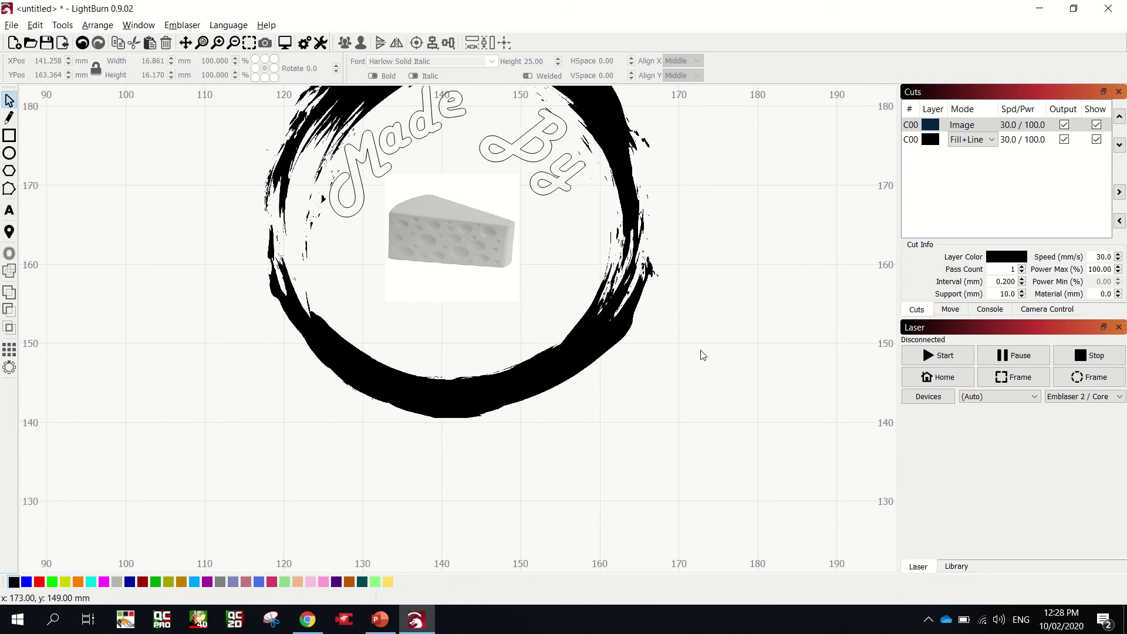
key("alt+p")
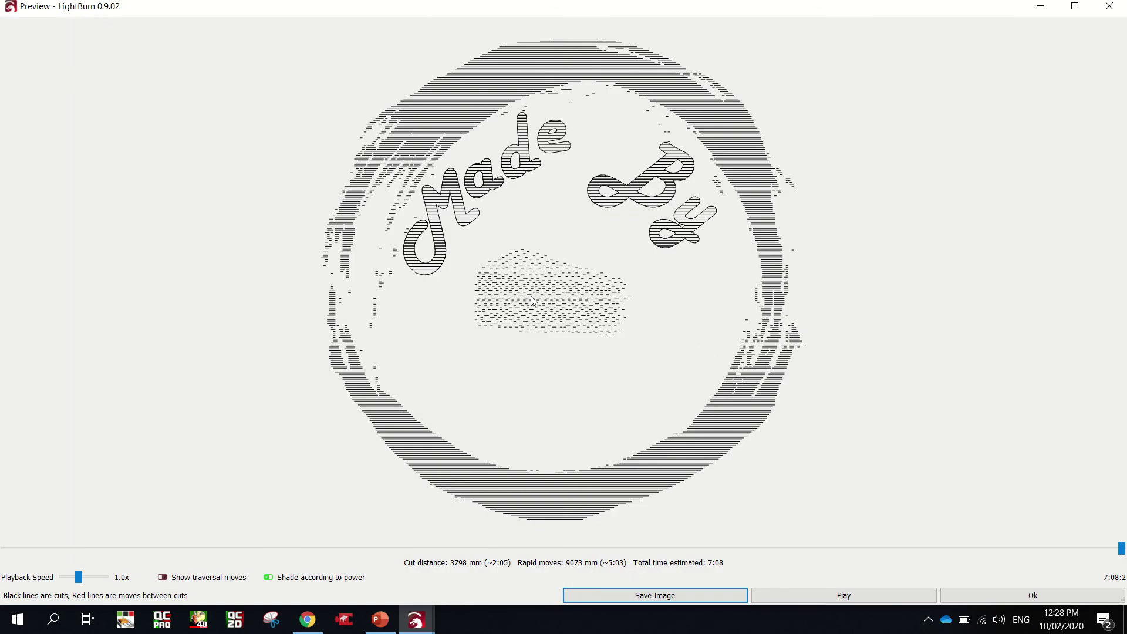
left_click(1092, 596)
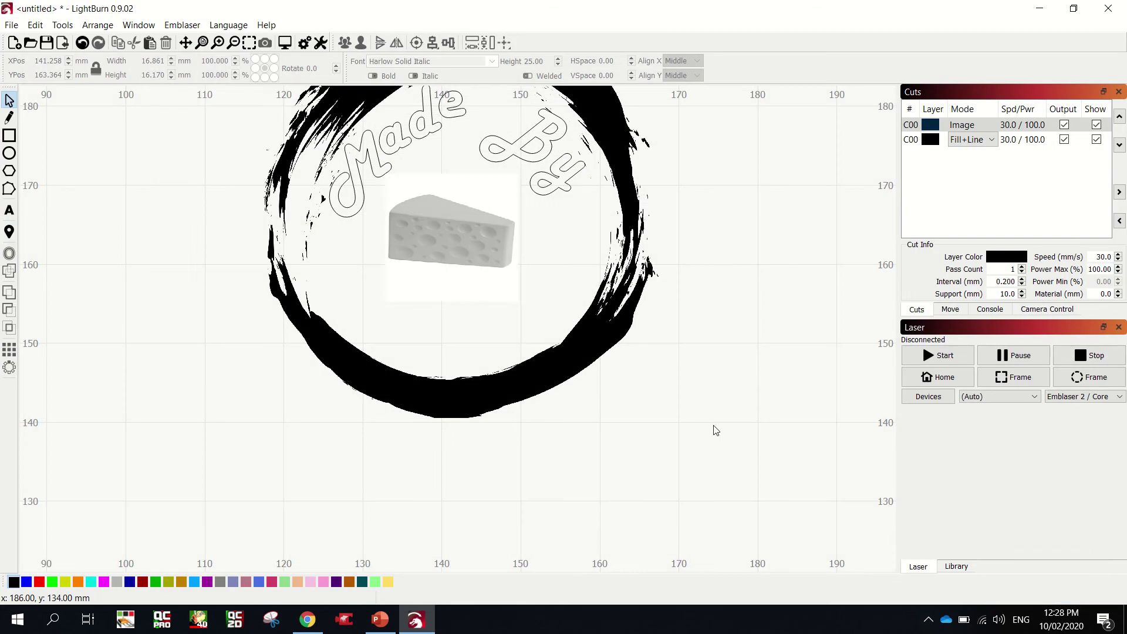
left_click(419, 213)
key("Delete")
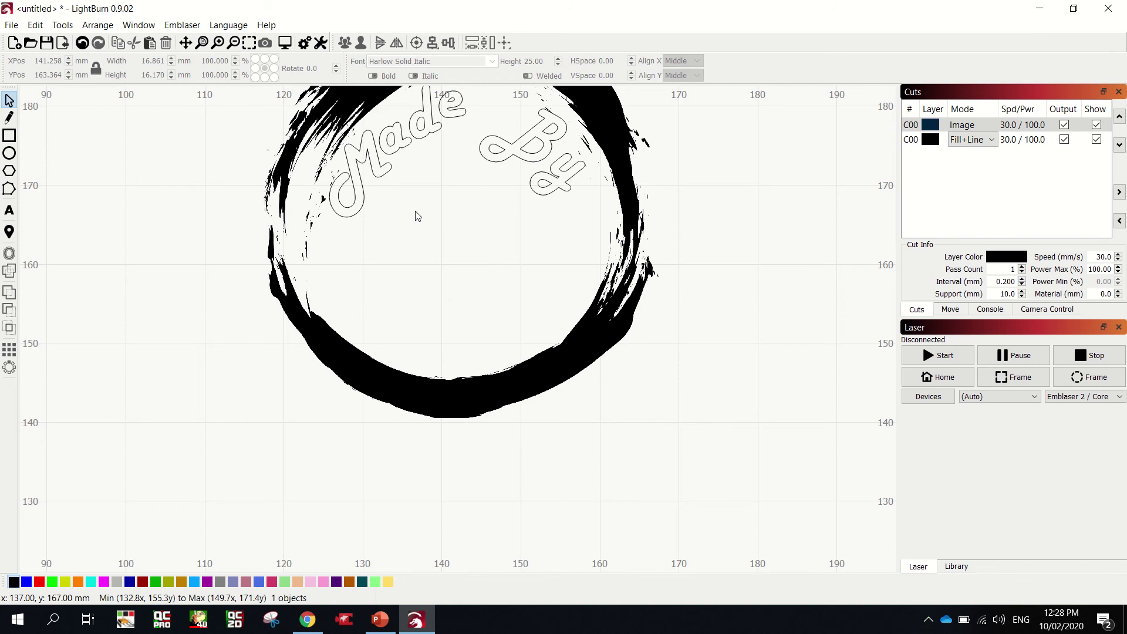
- Switch to Chrome and change the image search to "cheese block outline"
mouse_move(314, 628)
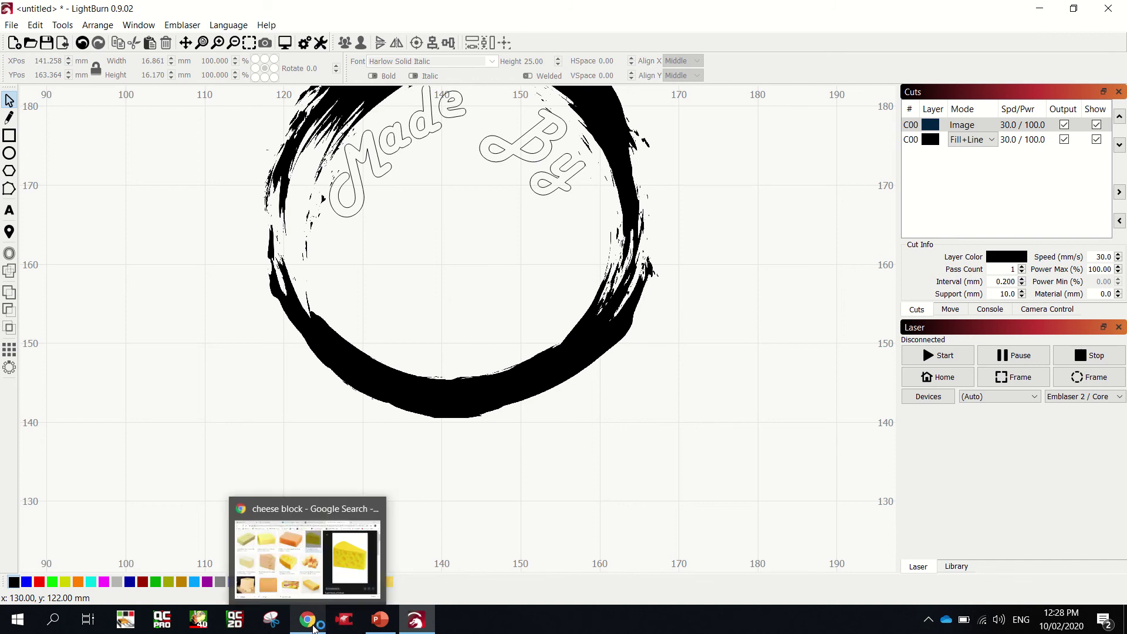
left_click(311, 552)
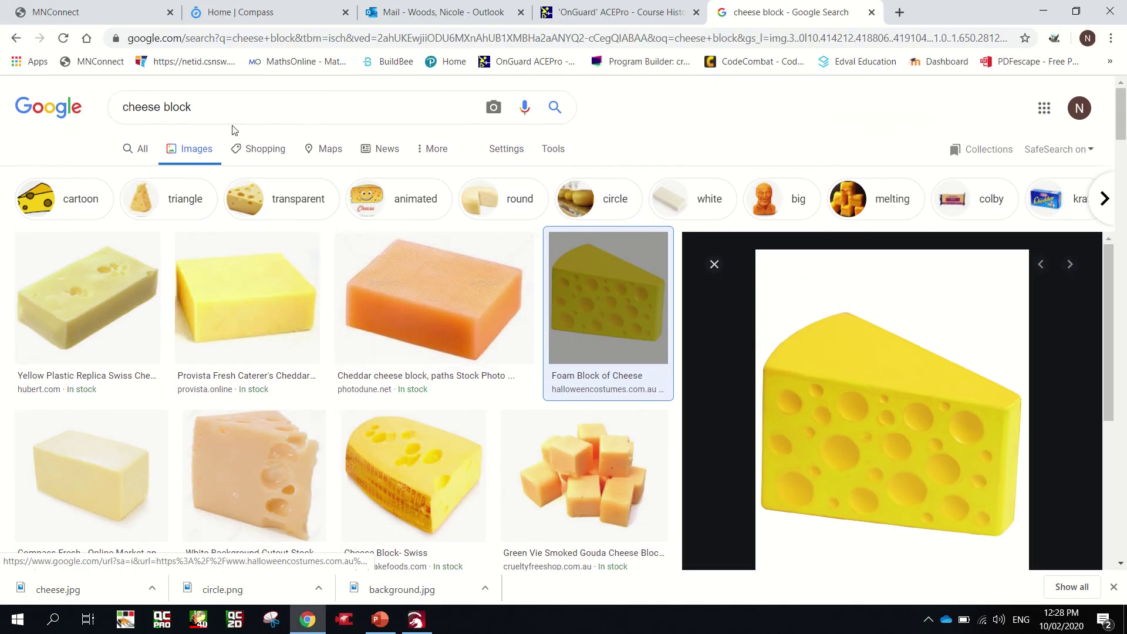
left_click(227, 106)
type("outline")
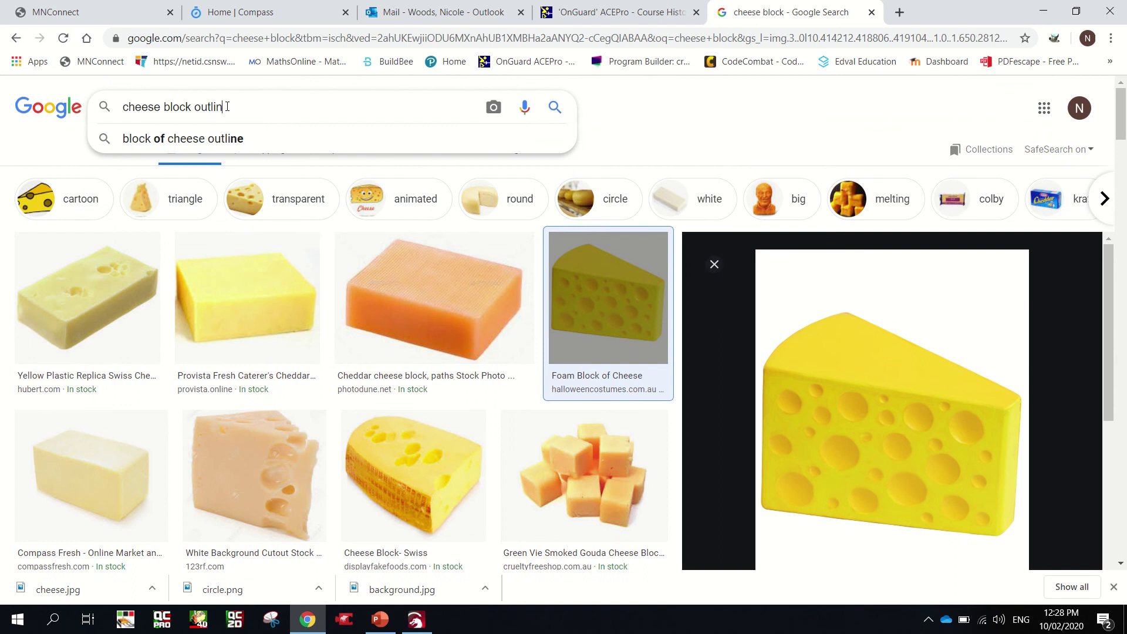
key("Return")
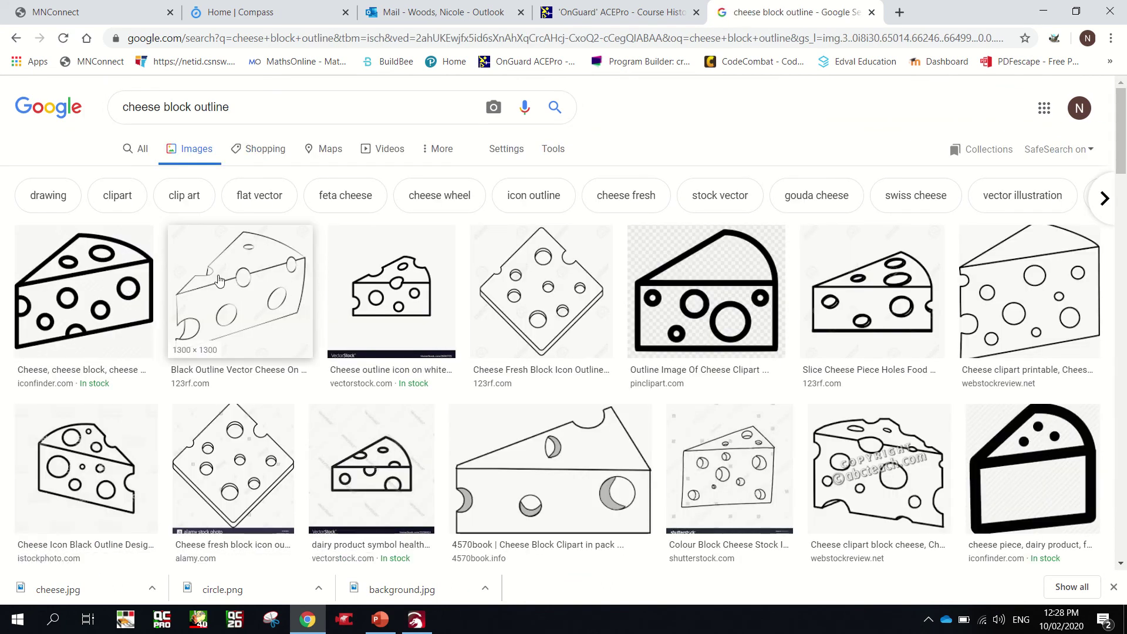
- Examine the cheese outline results, enlarging the bold Iconfinder drawing to check whether it suits the design
scroll(135, 329, "down", 1)
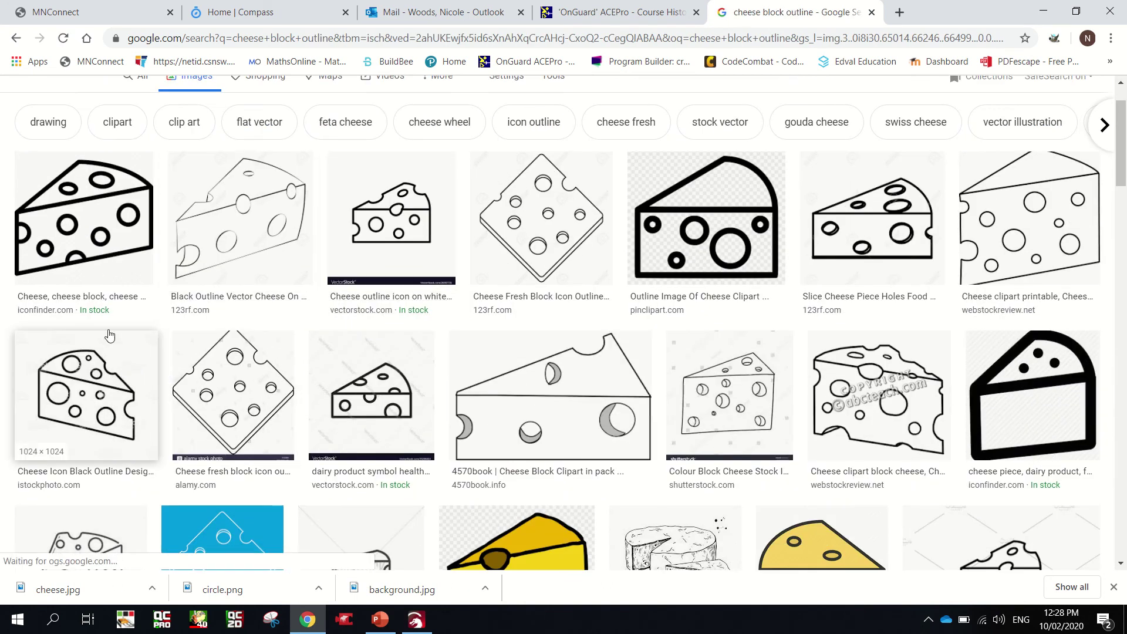
left_click(103, 233)
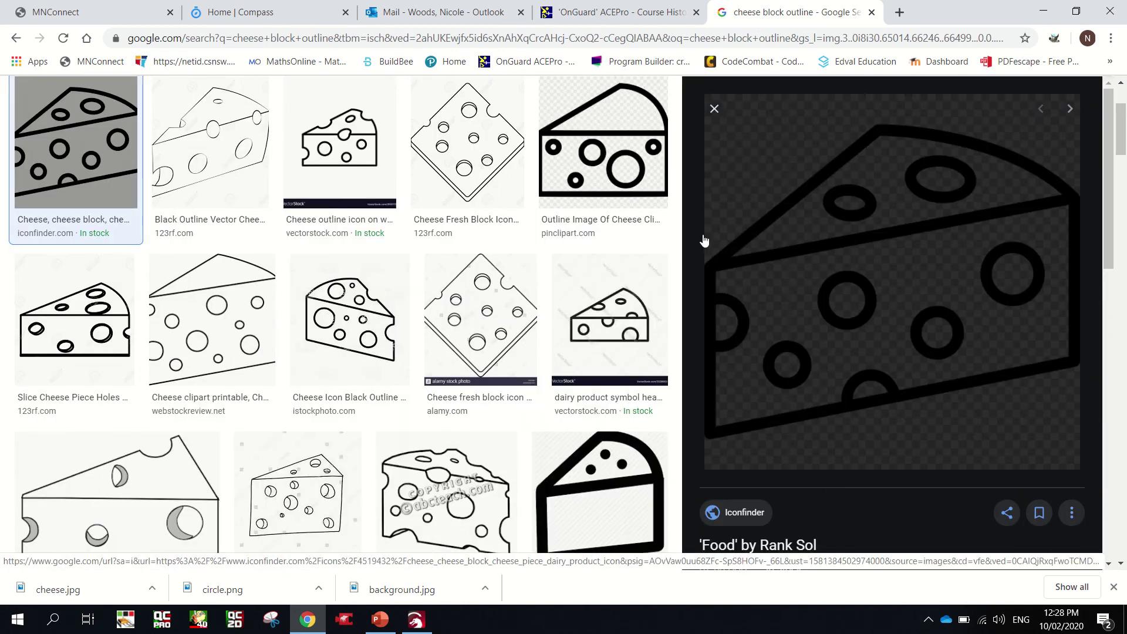
left_click(716, 111)
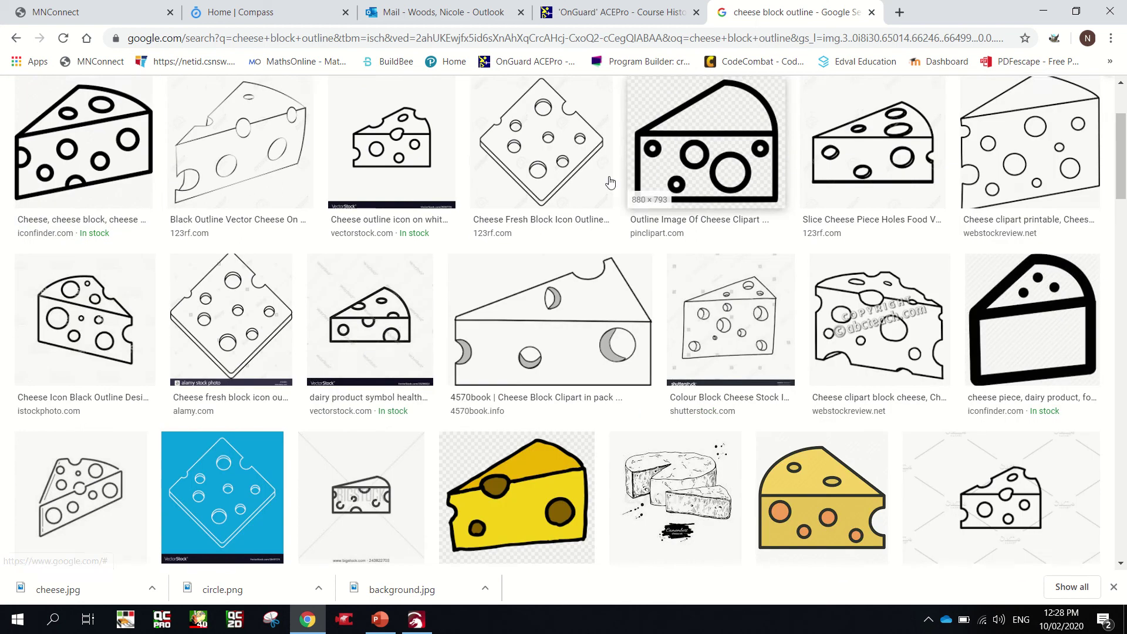
scroll(761, 311, "down", 3)
scroll(761, 317, "down", 1)
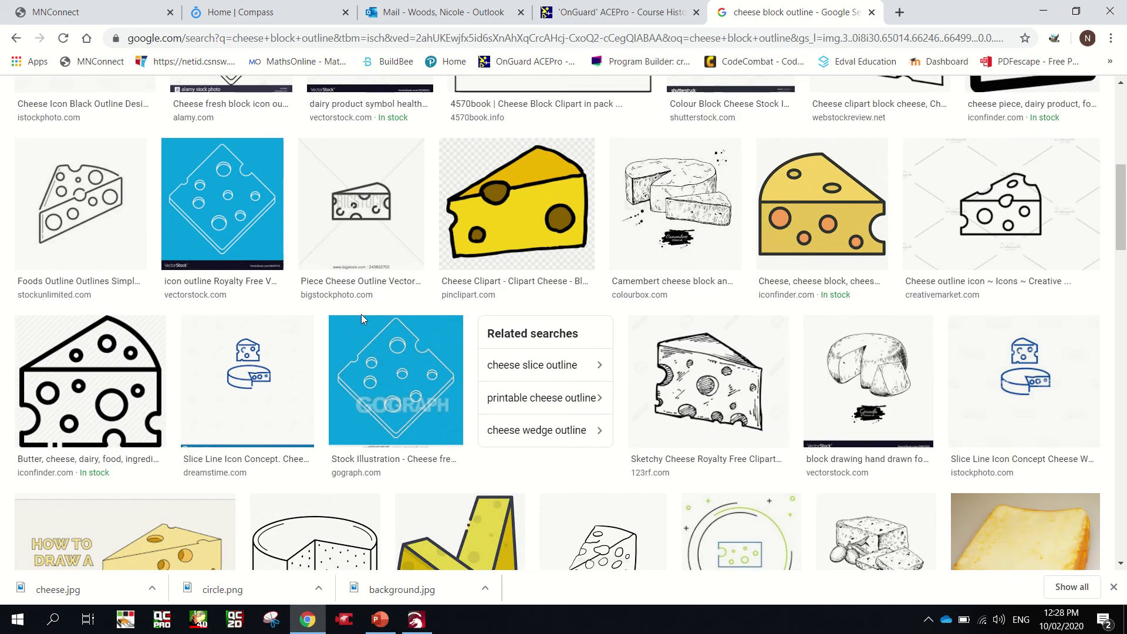
- Save the StockUnlimited cheese wedge outline image to the Pictures folder as "cheese 2"
left_click(101, 224)
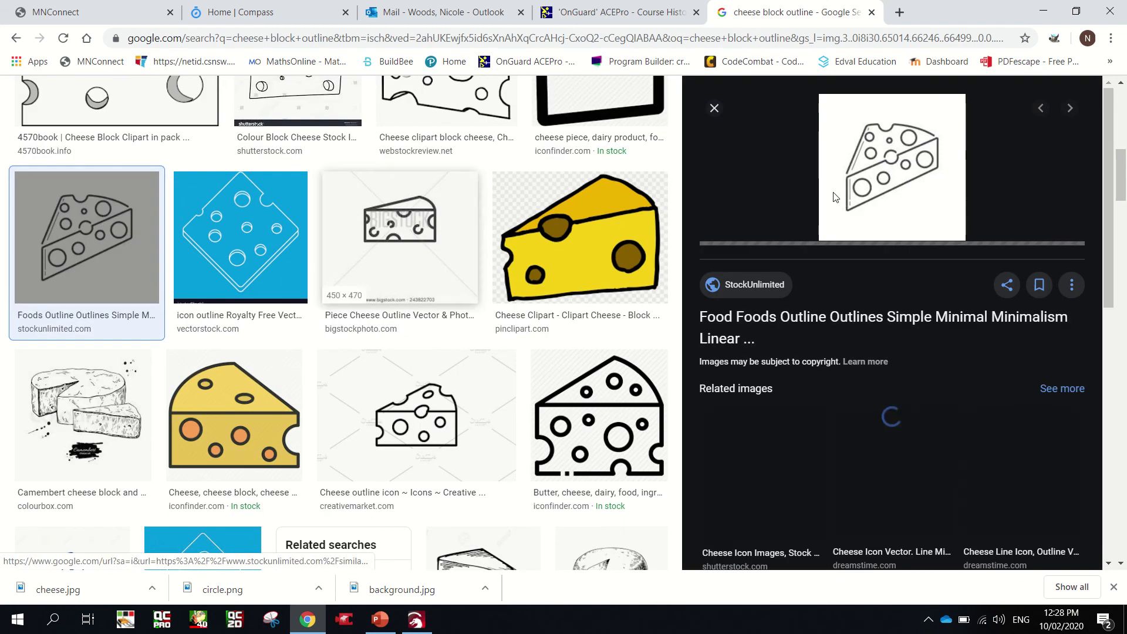
right_click(918, 166)
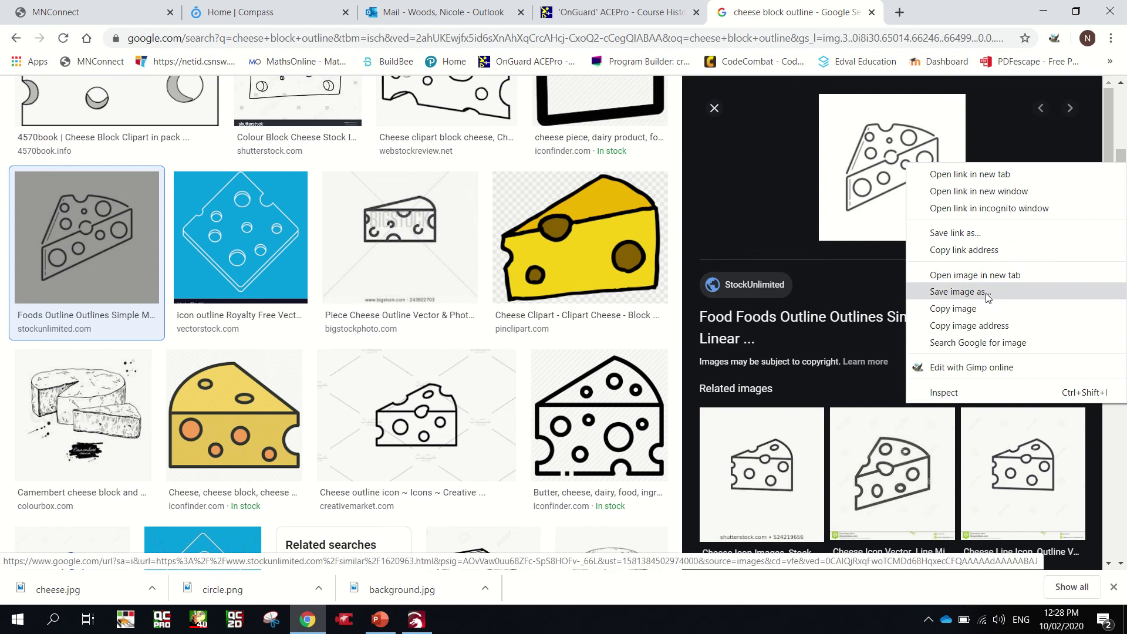
left_click(961, 292)
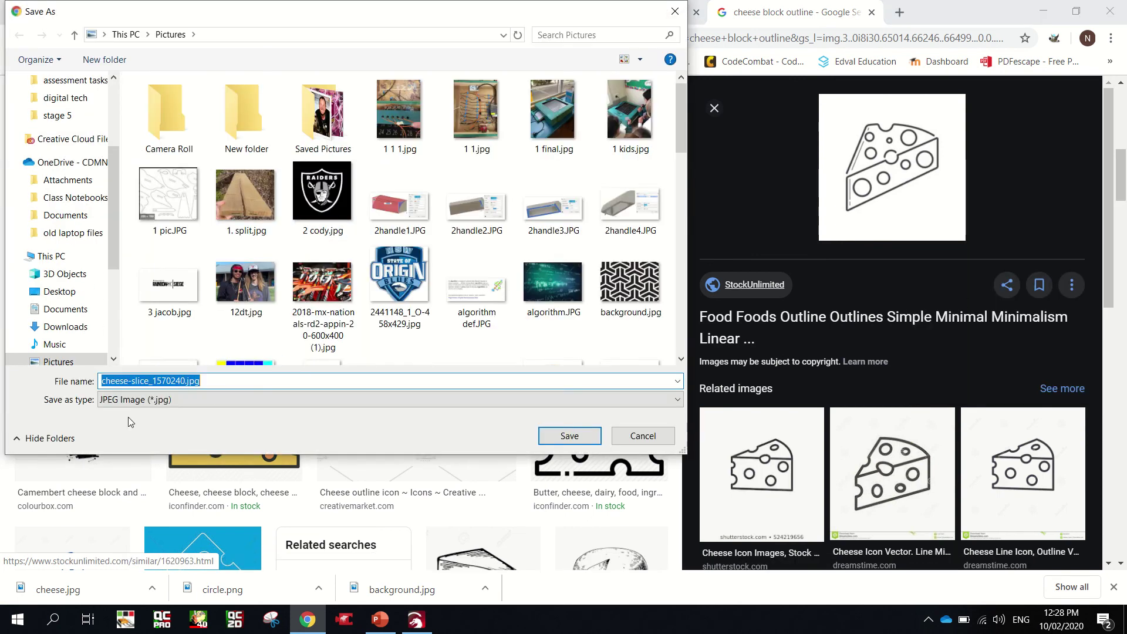
type("cheese")
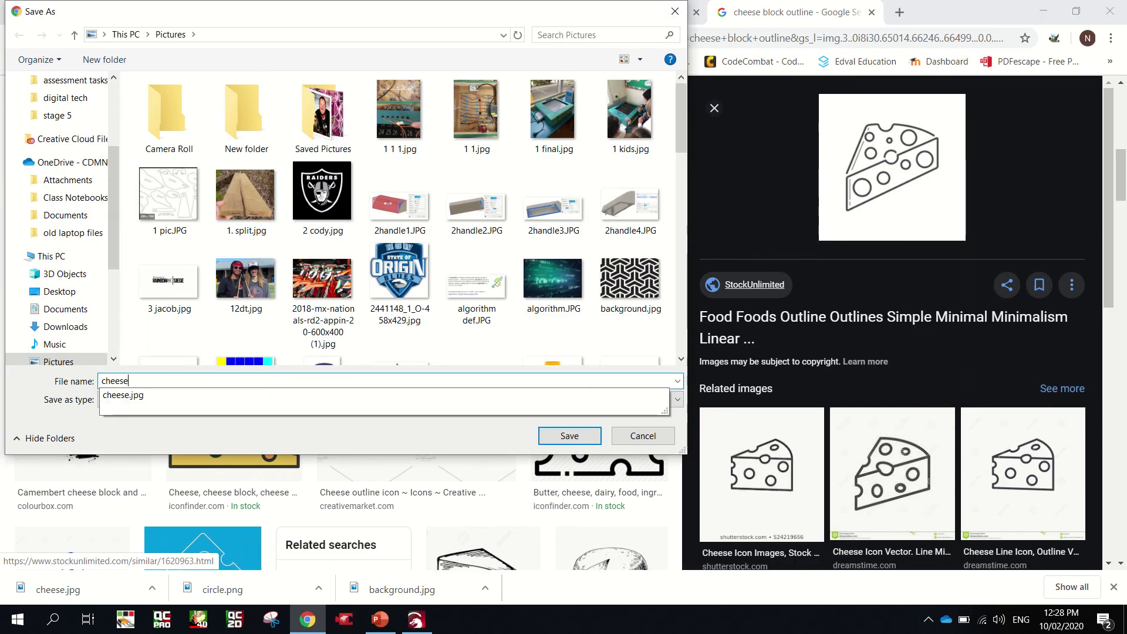
type(" 2")
key("Return")
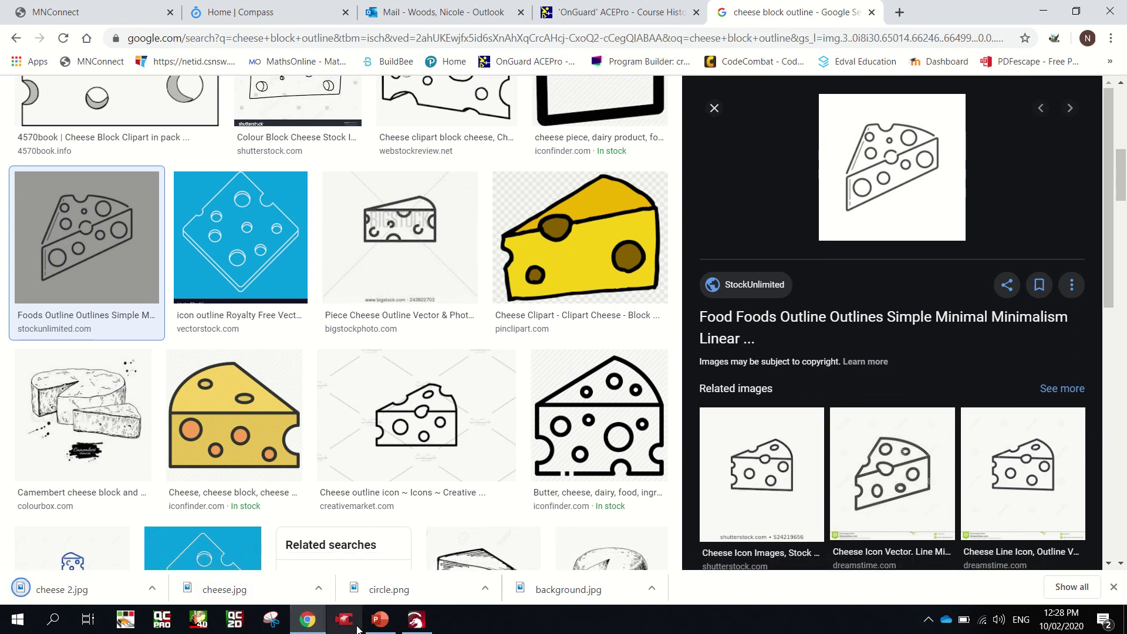
- Switch to LightBurn and import "cheese 2.jpg" from the Pictures folder into the design
left_click(417, 620)
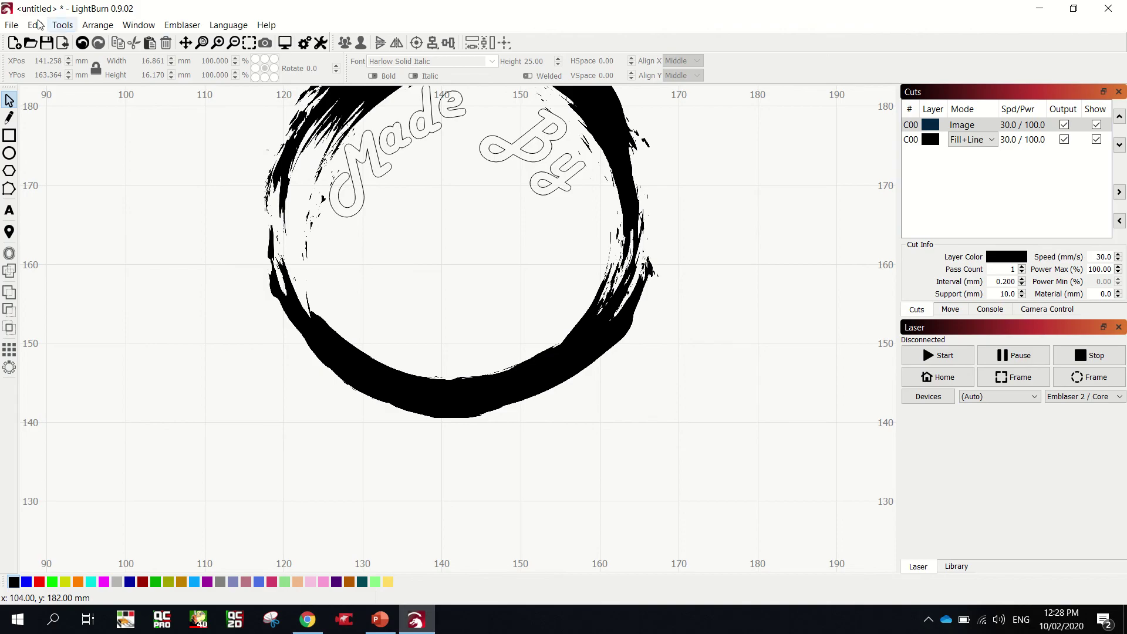
left_click(12, 26)
left_click(27, 93)
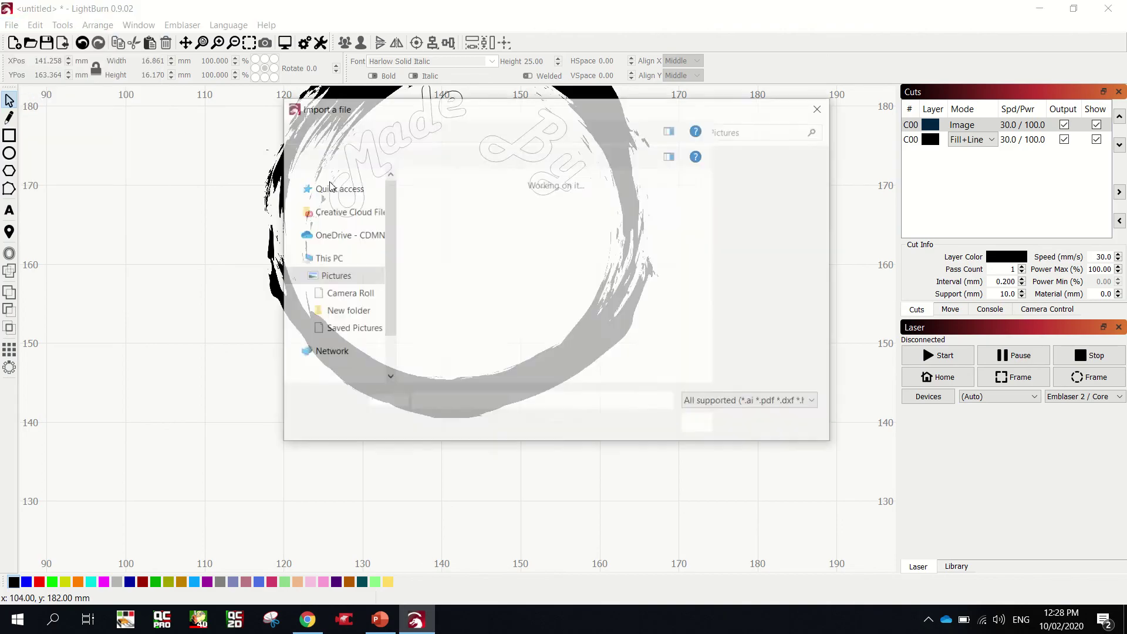
scroll(666, 340, "down", 3)
scroll(672, 336, "down", 5)
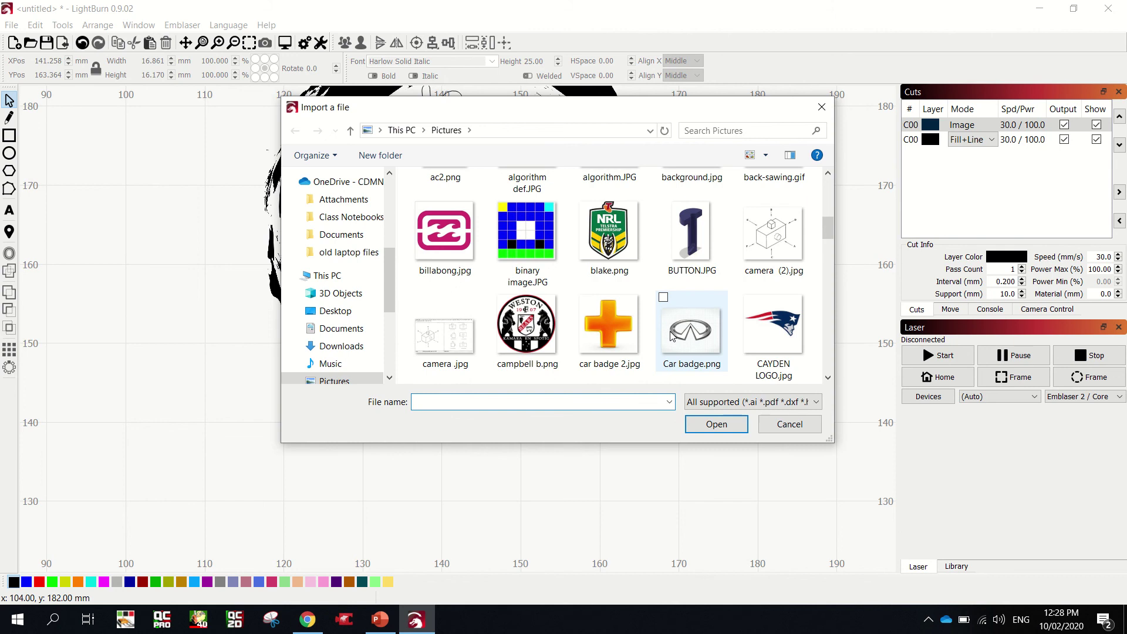
left_click(459, 220)
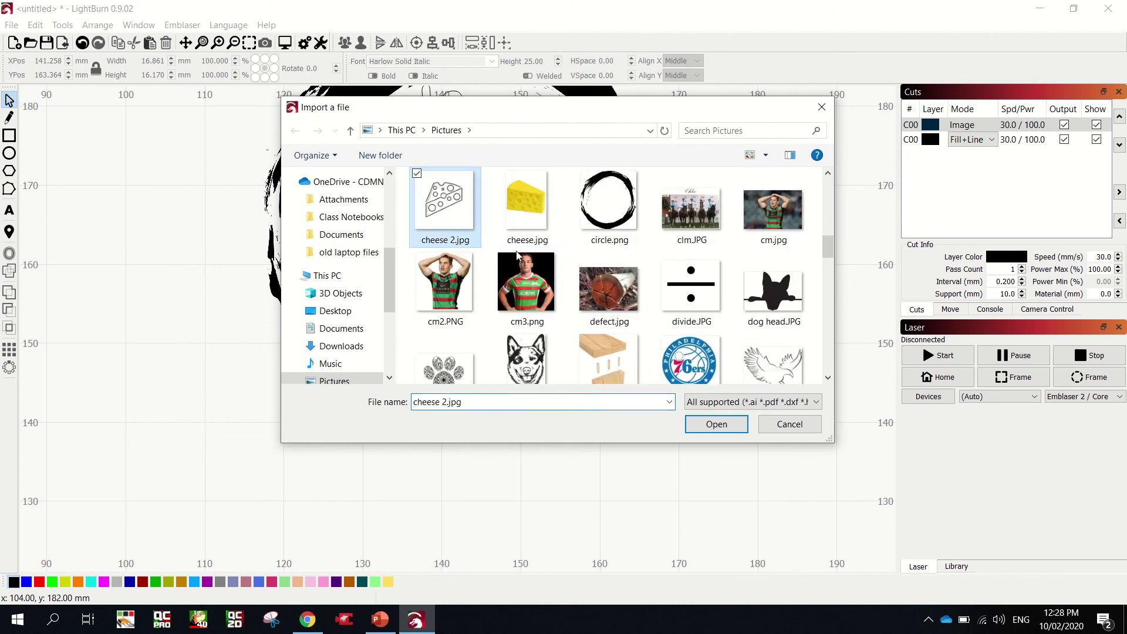
left_click(740, 433)
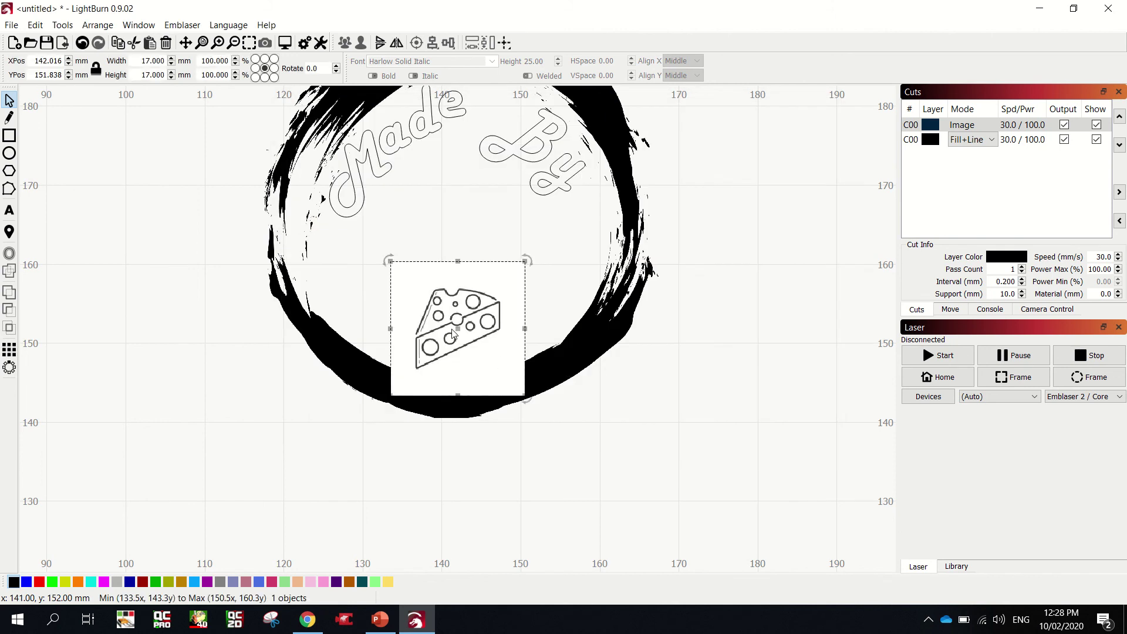
- Place the cheese outline image inside the brush-stroke ring below the lettering and enlarge it to about 22 mm square
left_click(473, 331)
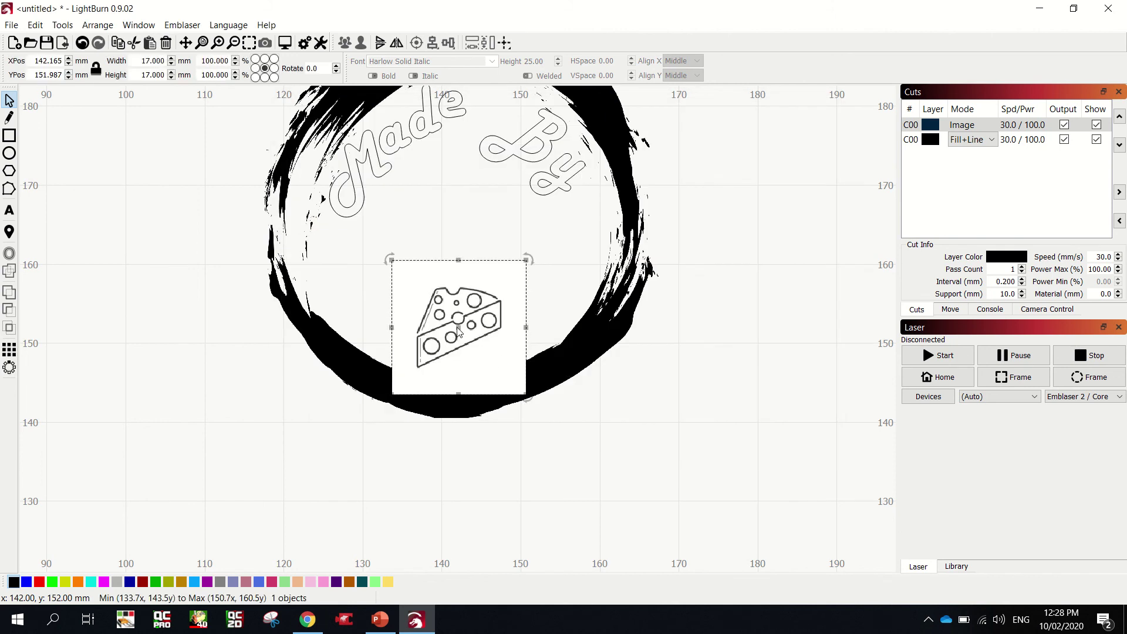
left_click_drag(458, 324, 441, 243)
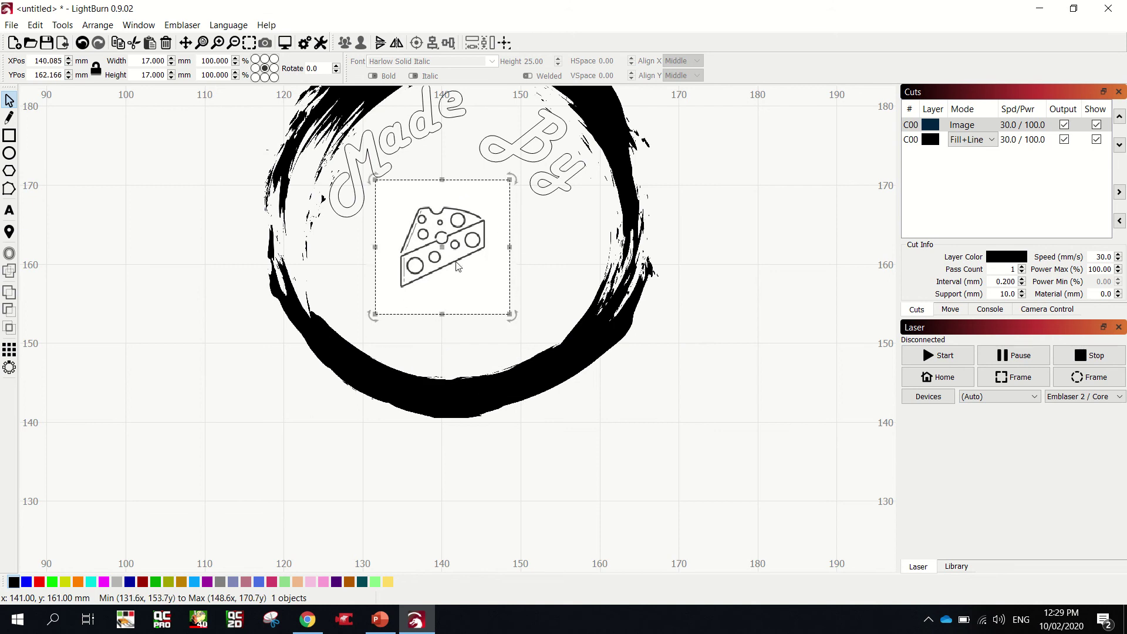
left_click_drag(511, 316, 549, 353)
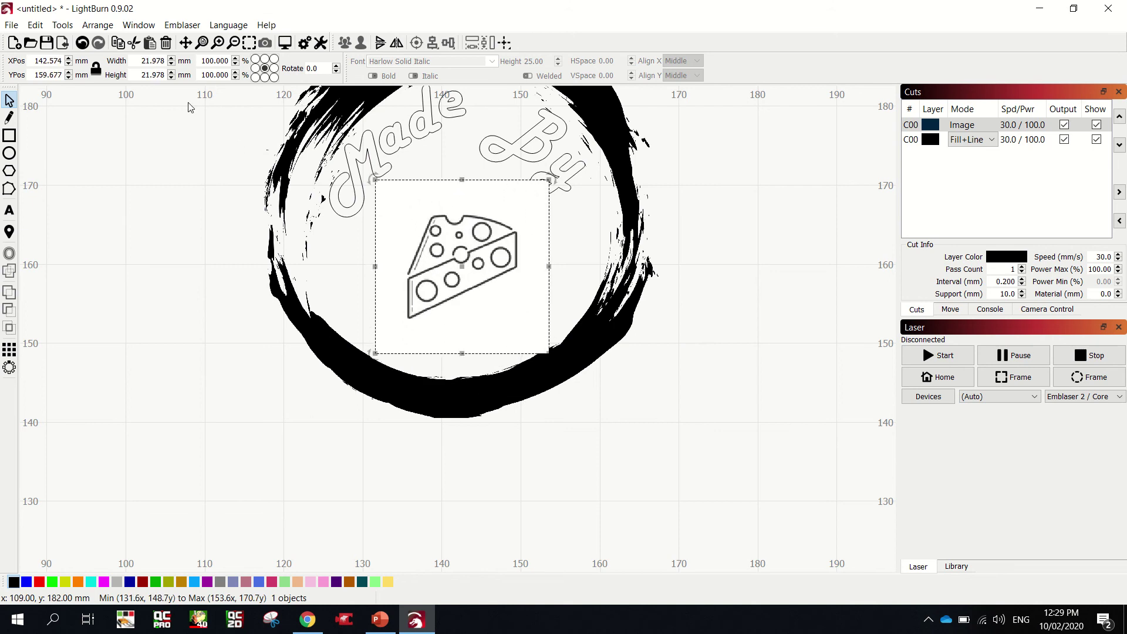
- Trace the cheese image into vector outlines with the default trace settings, and delete the original image
left_click(62, 24)
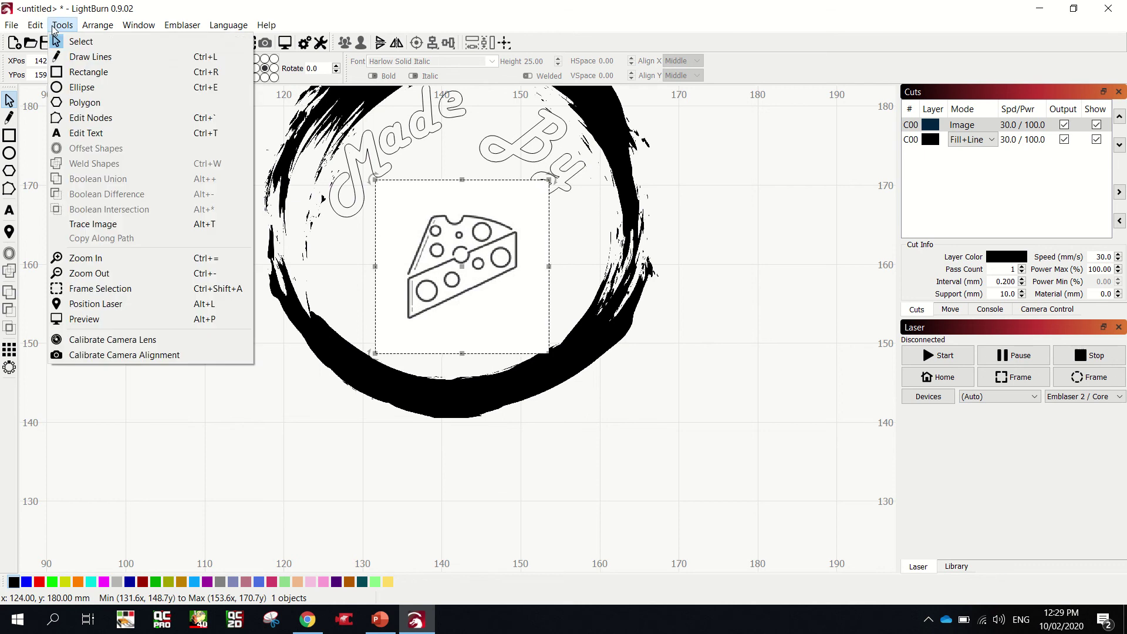
left_click(100, 229)
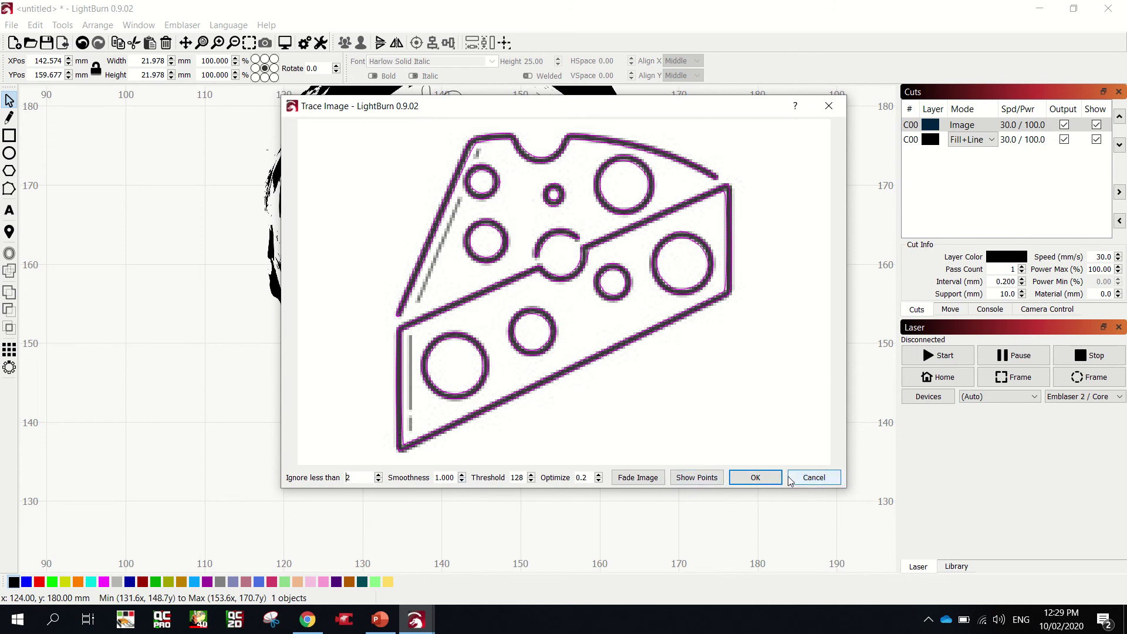
left_click(767, 481)
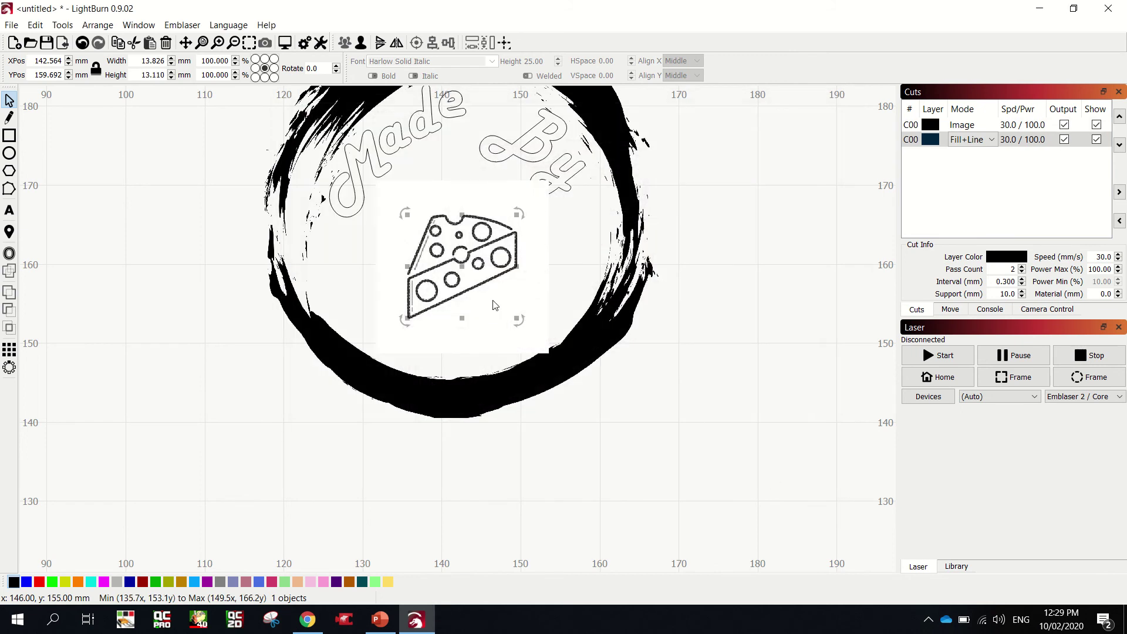
left_click(498, 349)
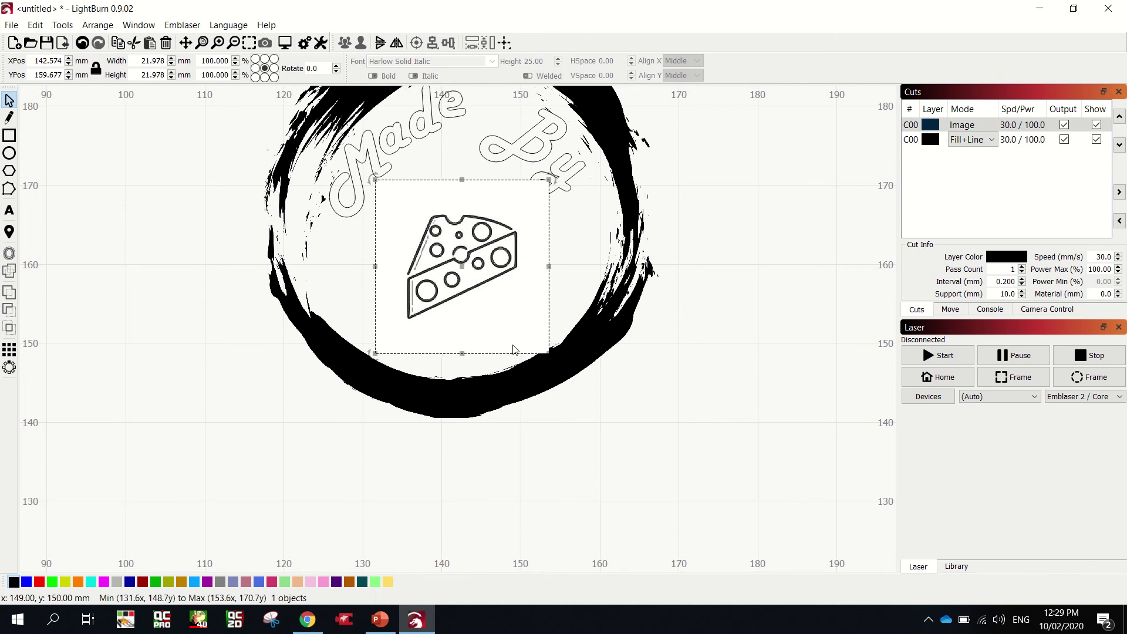
key("Delete")
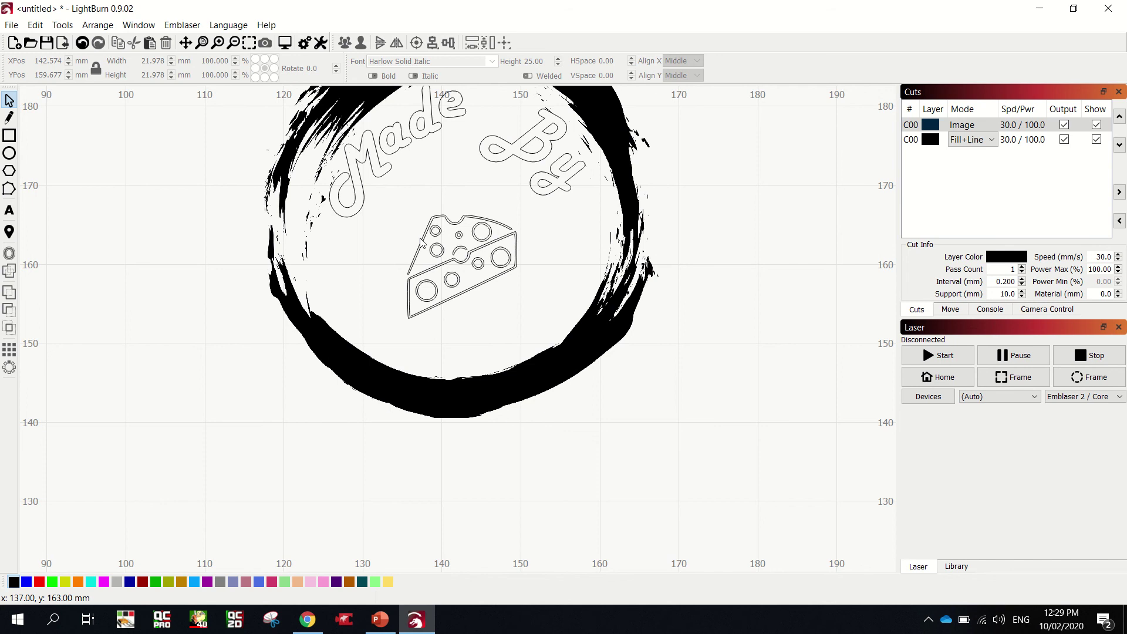
- Assign the traced cheese to the red layer and move it about 3.5 mm up towards the "Made By" lettering
left_click(466, 271)
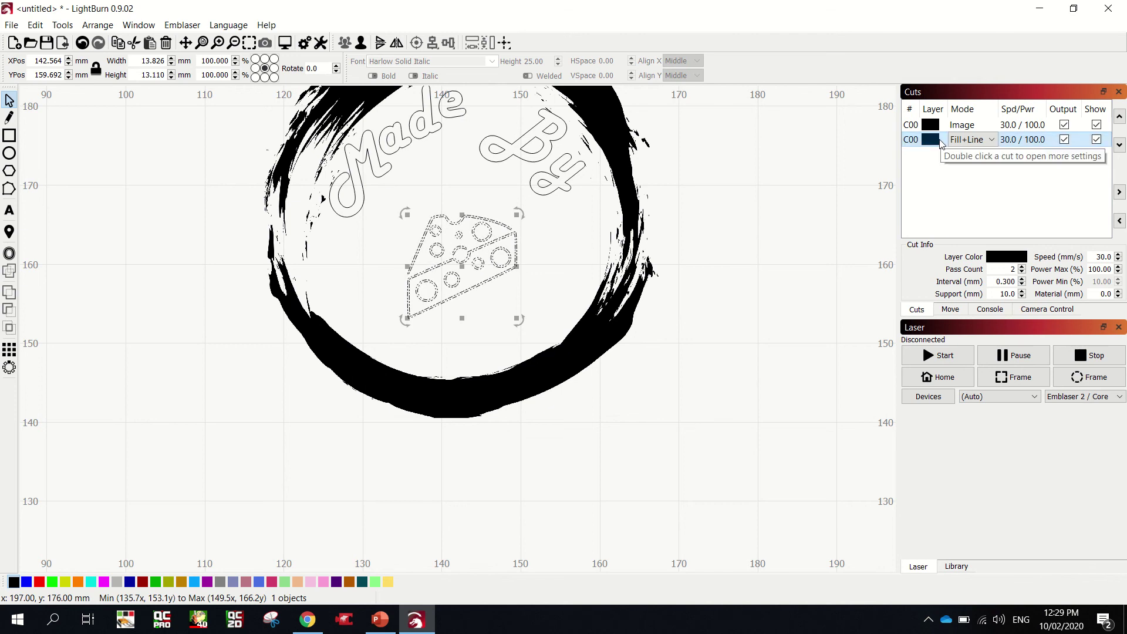
left_click(38, 587)
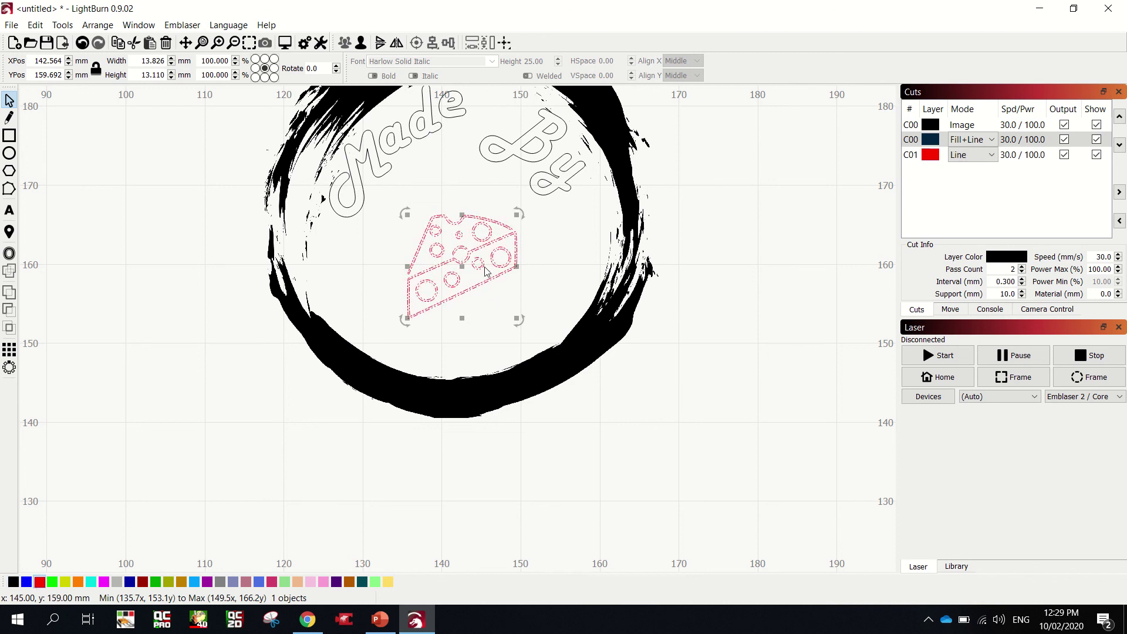
left_click_drag(462, 266, 460, 239)
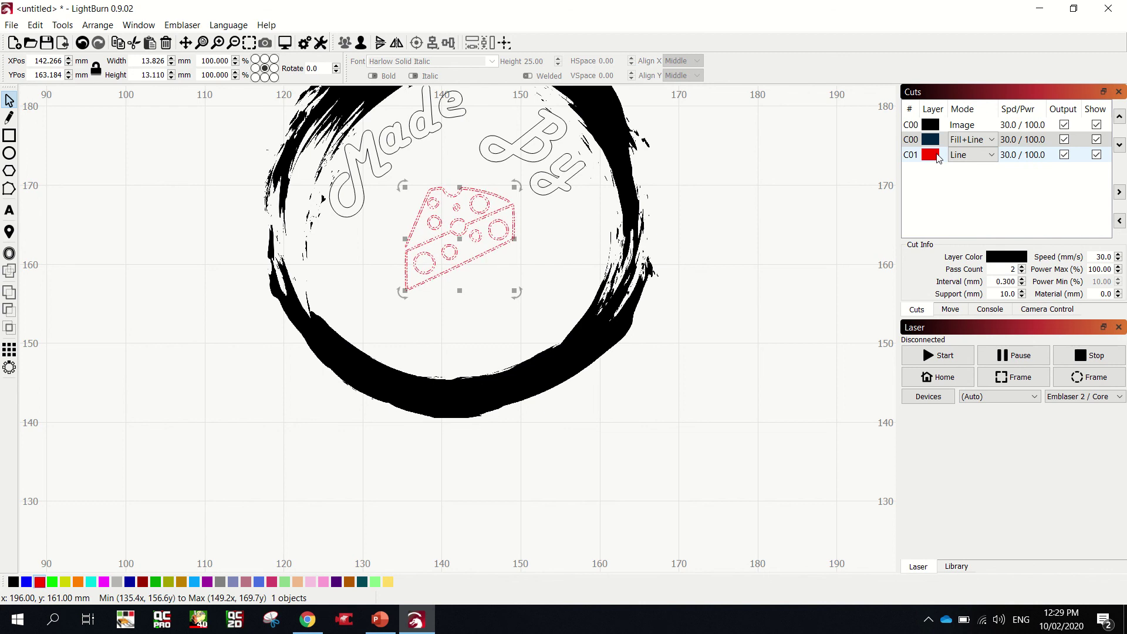
- Set the red Line layer's speed to 20 mm/sec and preview the whole engraving
double_click(1009, 157)
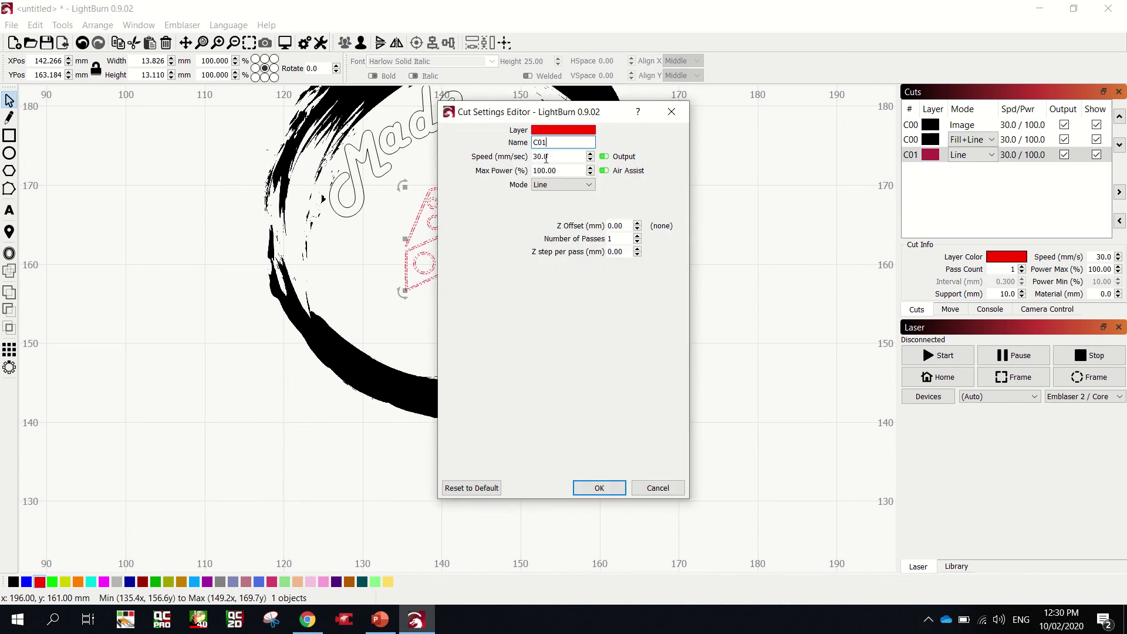
left_click_drag(549, 156, 533, 157)
type("2")
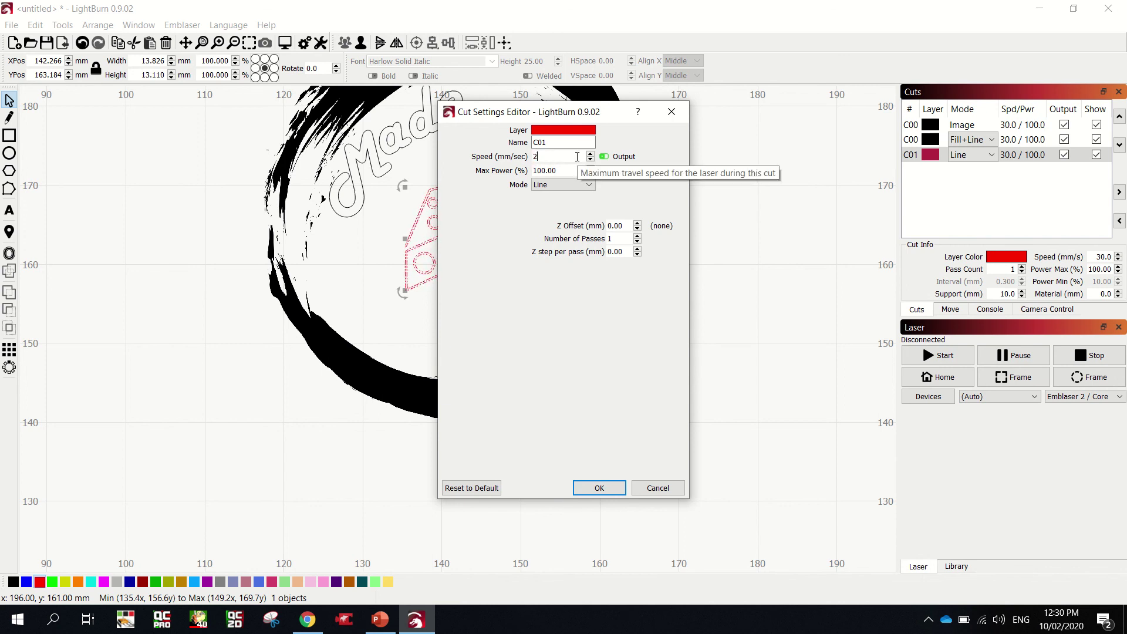
type("0")
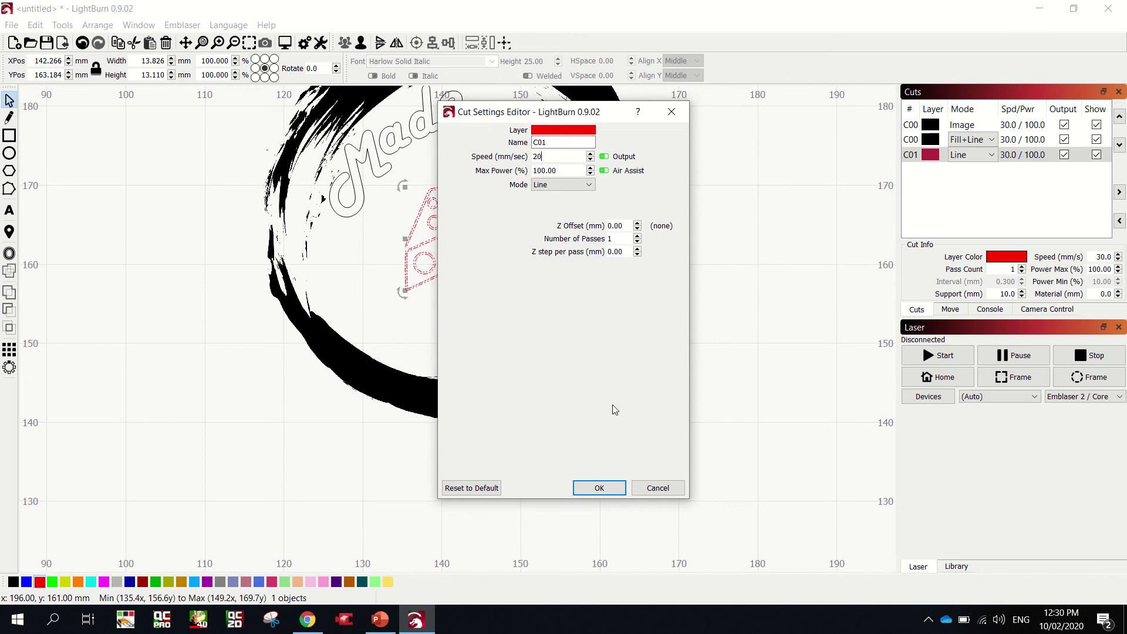
left_click(600, 488)
left_click(661, 388)
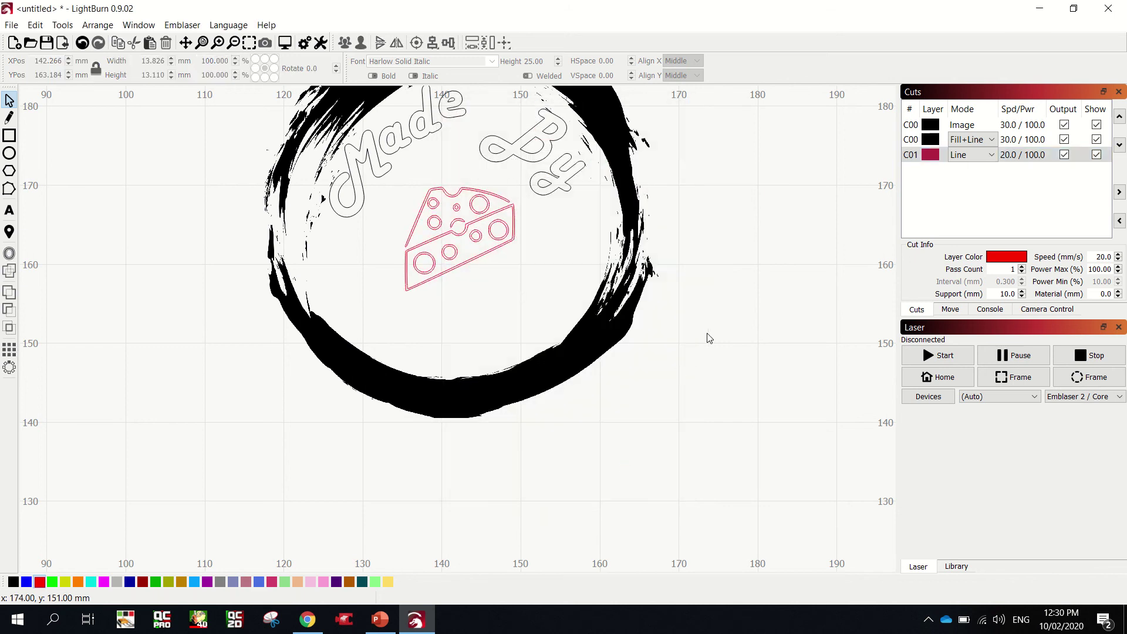
left_click(284, 42)
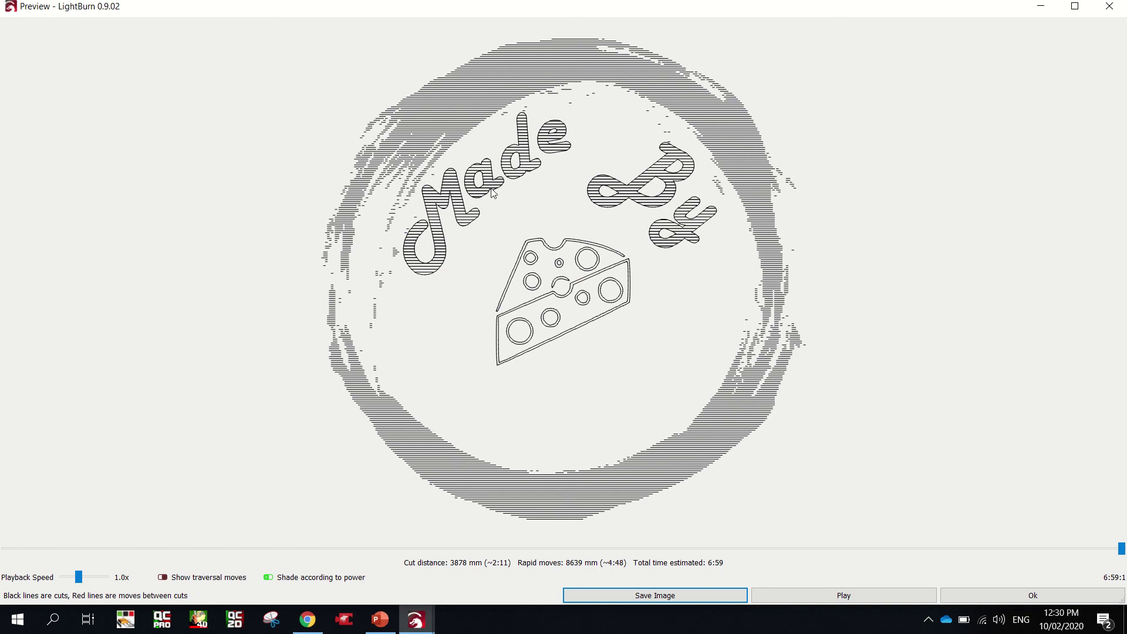
left_click(1050, 601)
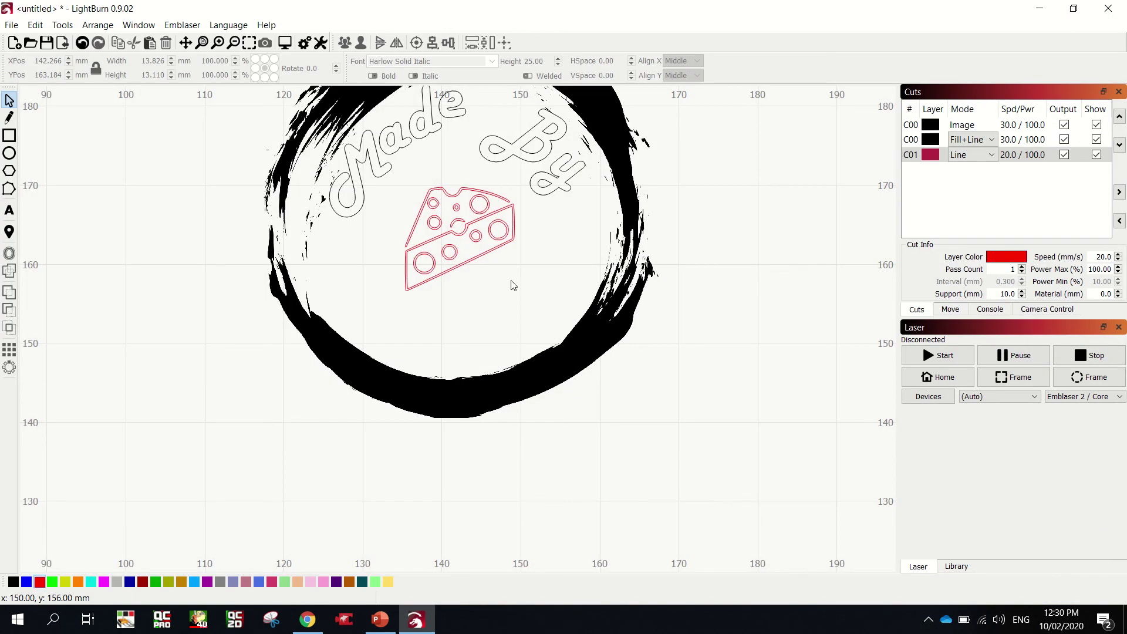
- Set the lettering layer's fill line interval to 0.2 mm and preview the denser fill
left_click(942, 143)
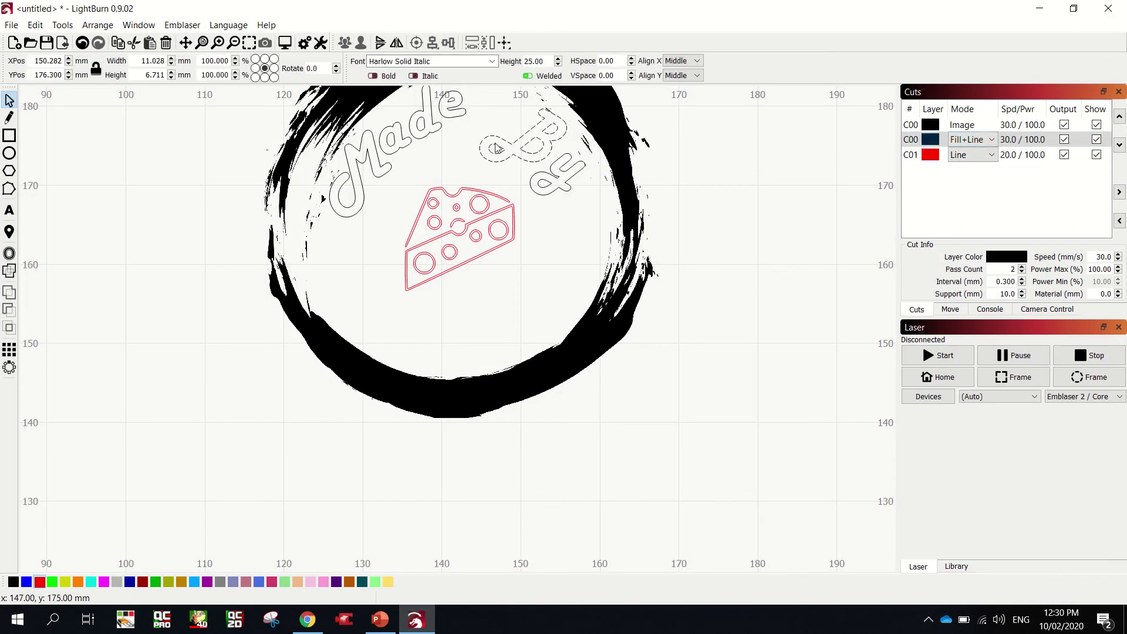
double_click(951, 146)
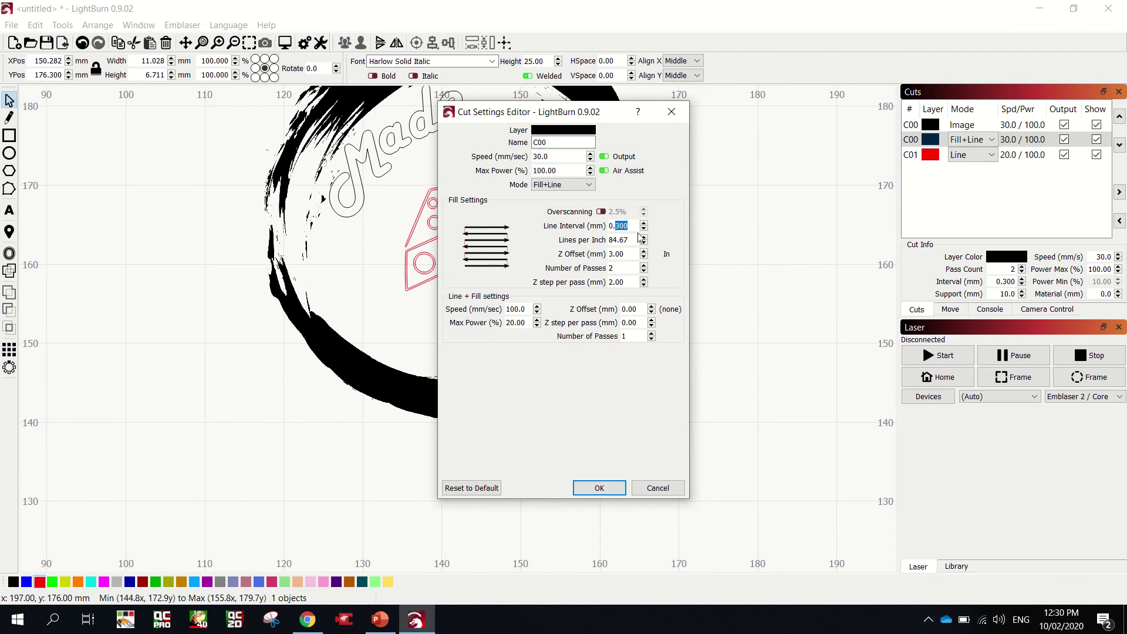
type("2")
left_click(603, 492)
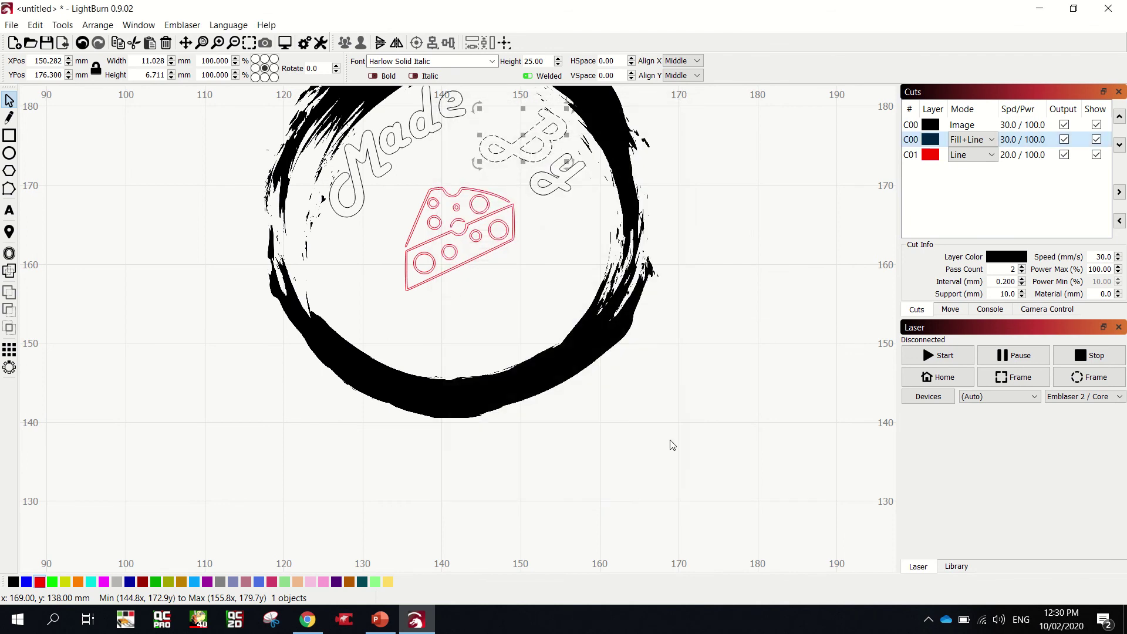
left_click(673, 445)
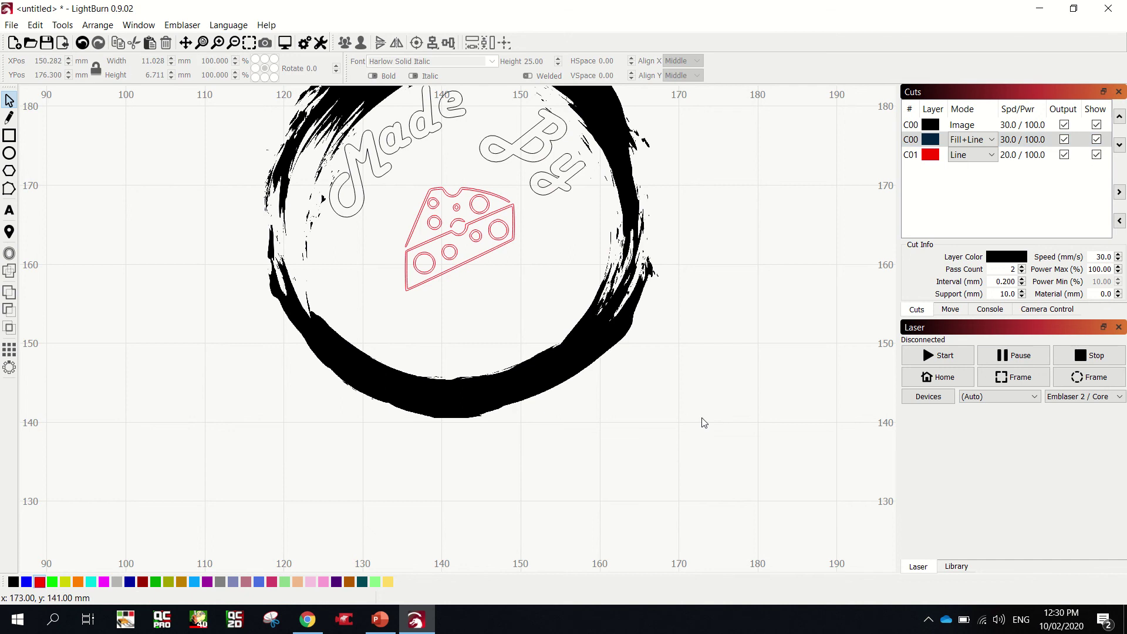
key("alt+p")
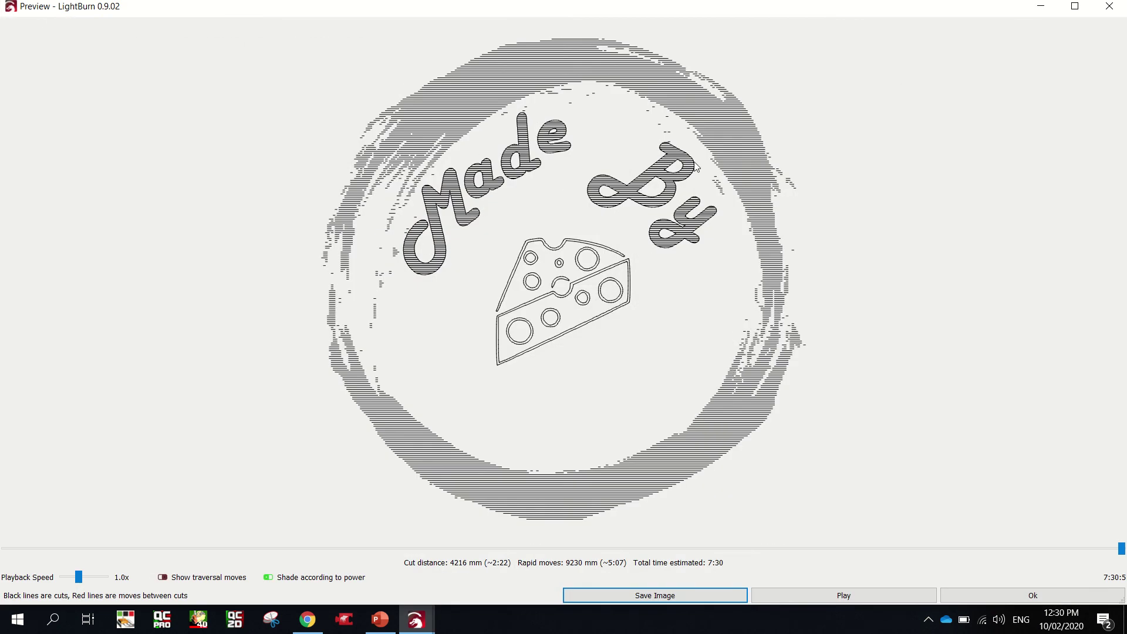
left_click(1099, 596)
- Change the black lettering layer's mode to Fill and preview the engraving without the outlines
left_click(996, 141)
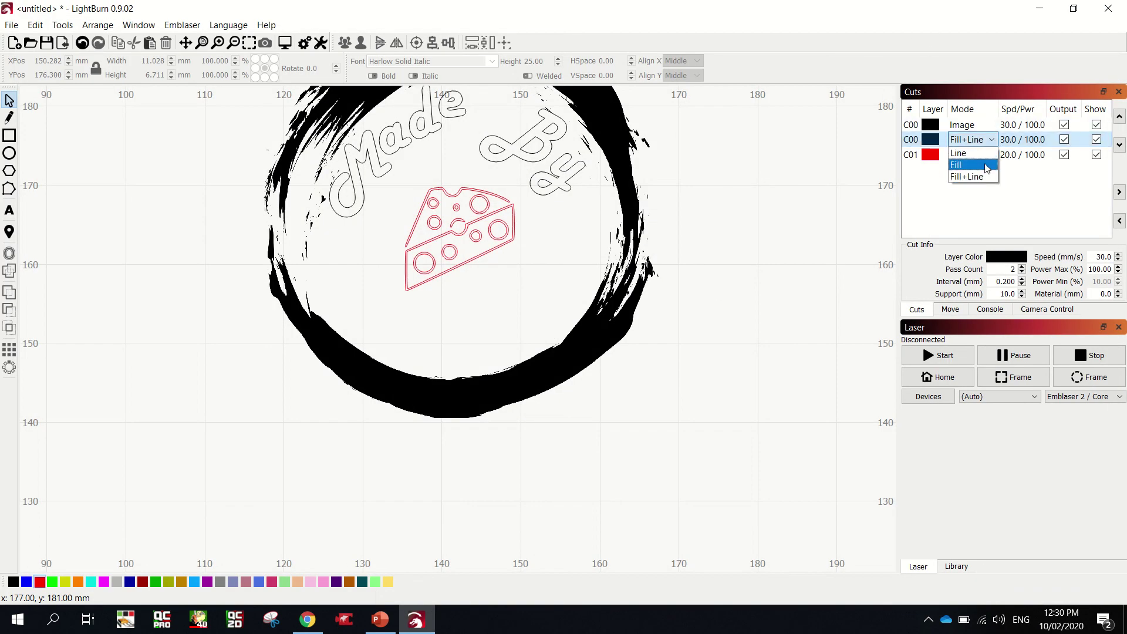
left_click(986, 167)
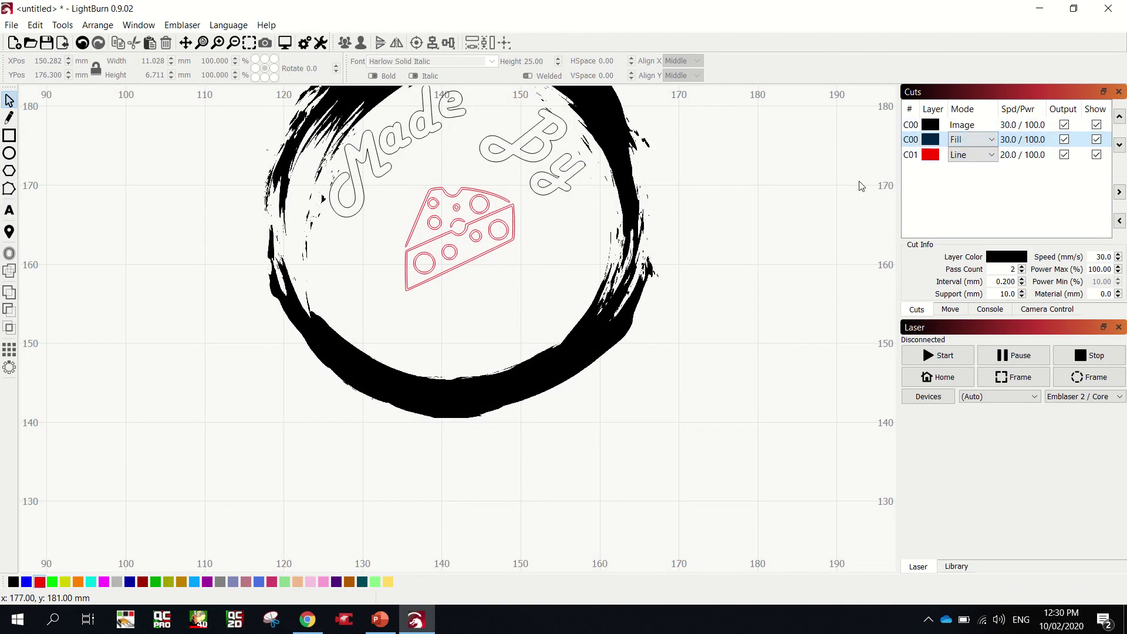
left_click(285, 42)
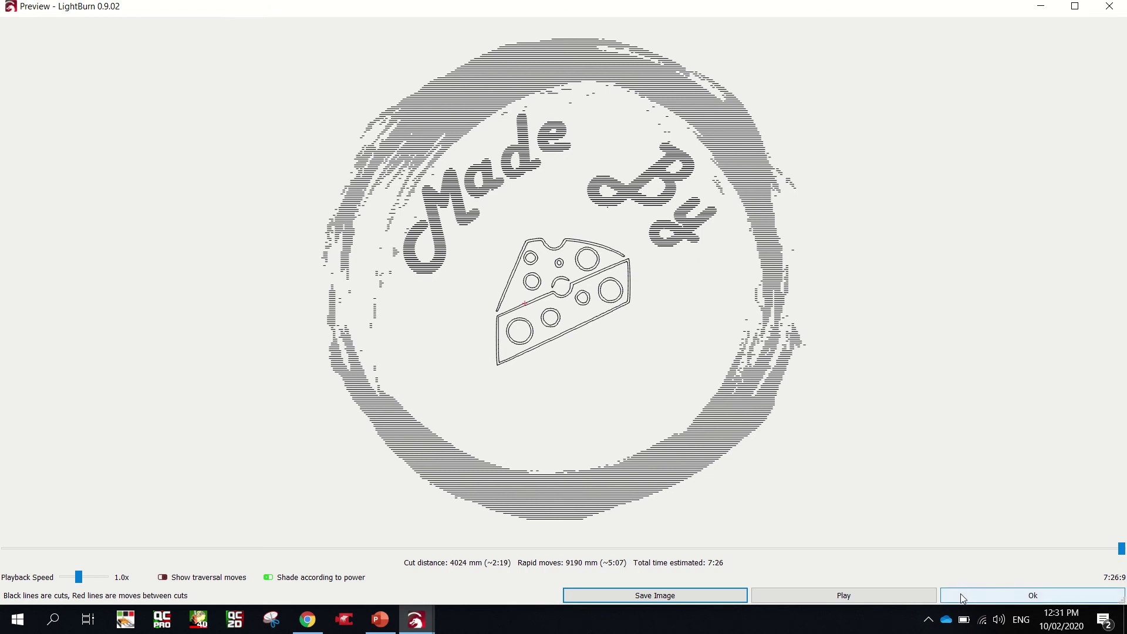
left_click(991, 596)
- Select the whole design and move it near the upper-right corner of the laser bed, centred at about X 438, Y 237 mm
scroll(681, 378, "down", 5)
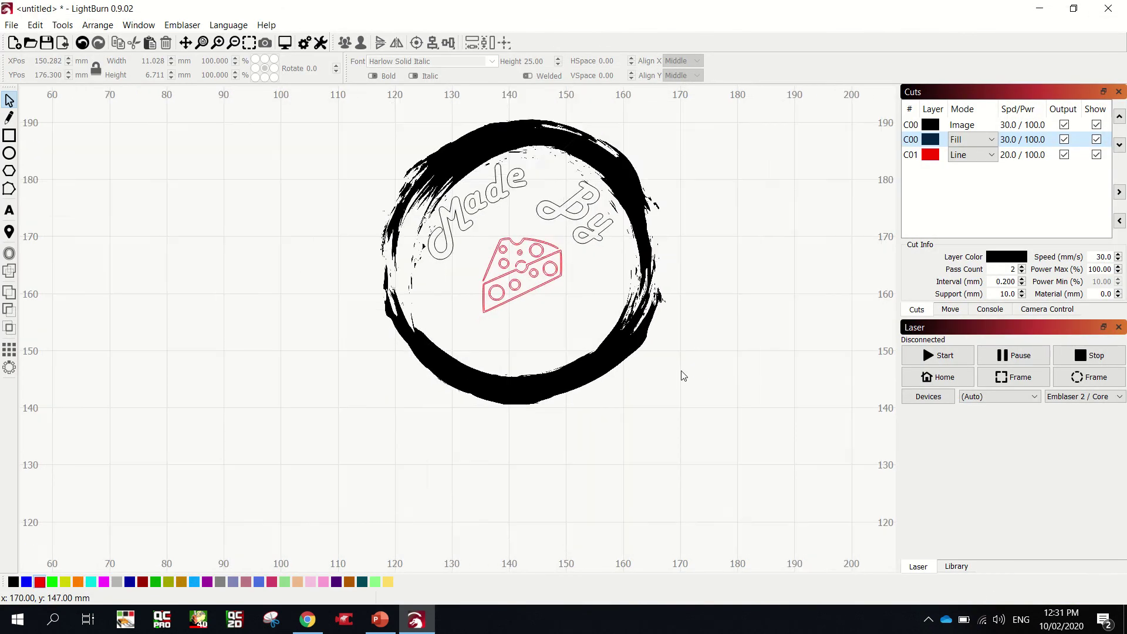
left_click_drag(485, 210, 752, 461)
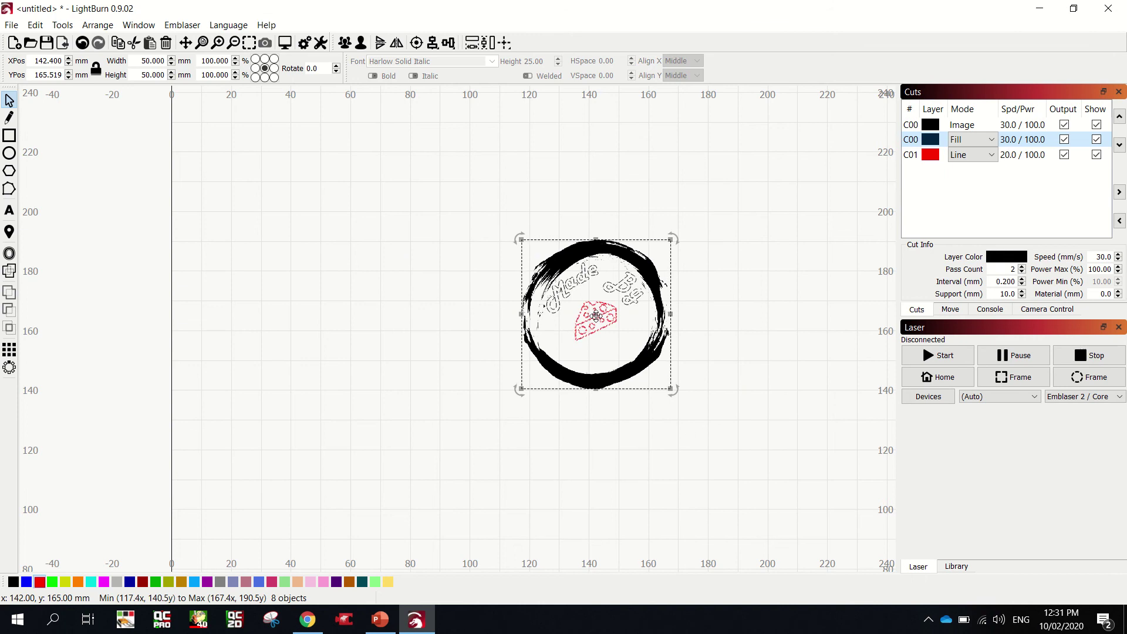
left_click_drag(619, 351, 826, 269)
scroll(516, 305, "down", 2)
scroll(477, 302, "down", 3)
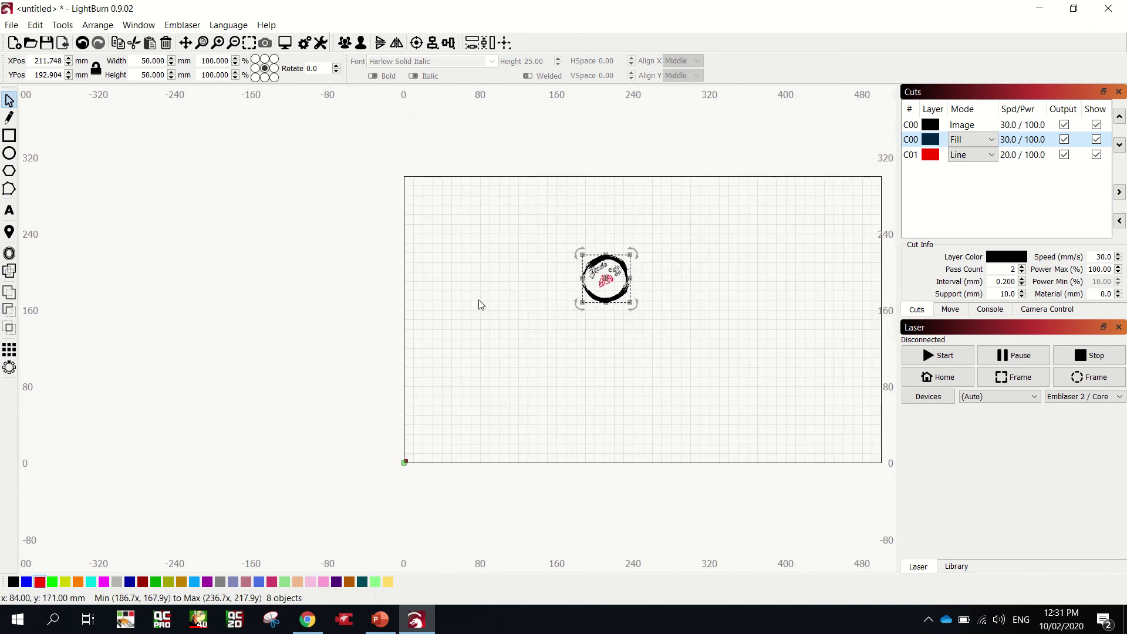
scroll(862, 254, "up", 2)
scroll(860, 261, "down", 1)
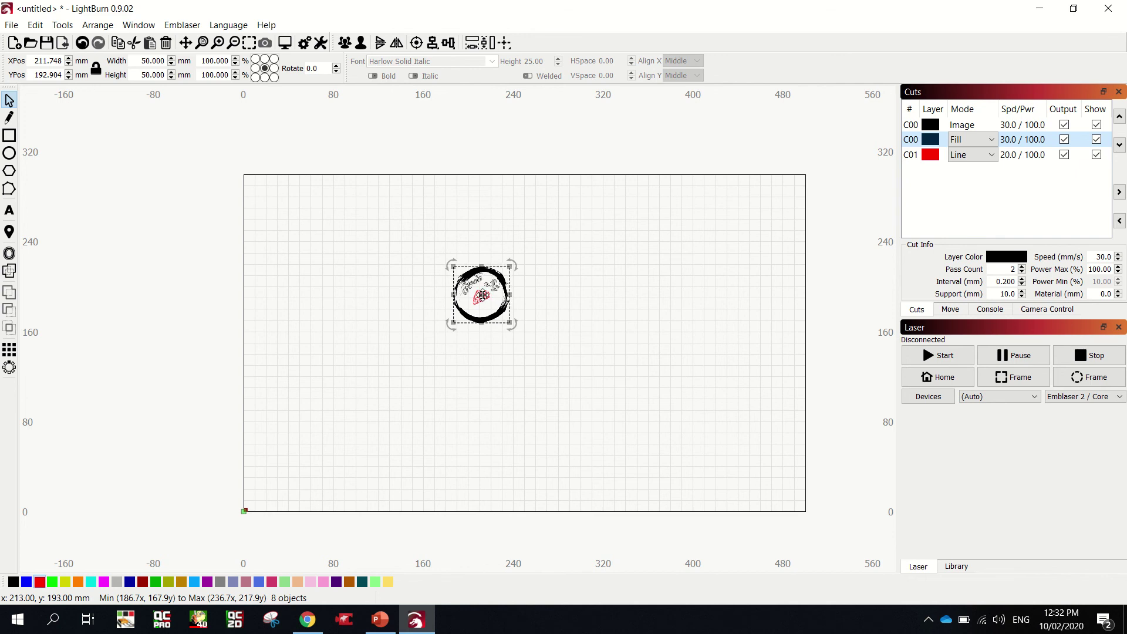
left_click_drag(481, 295, 736, 247)
left_click(822, 297)
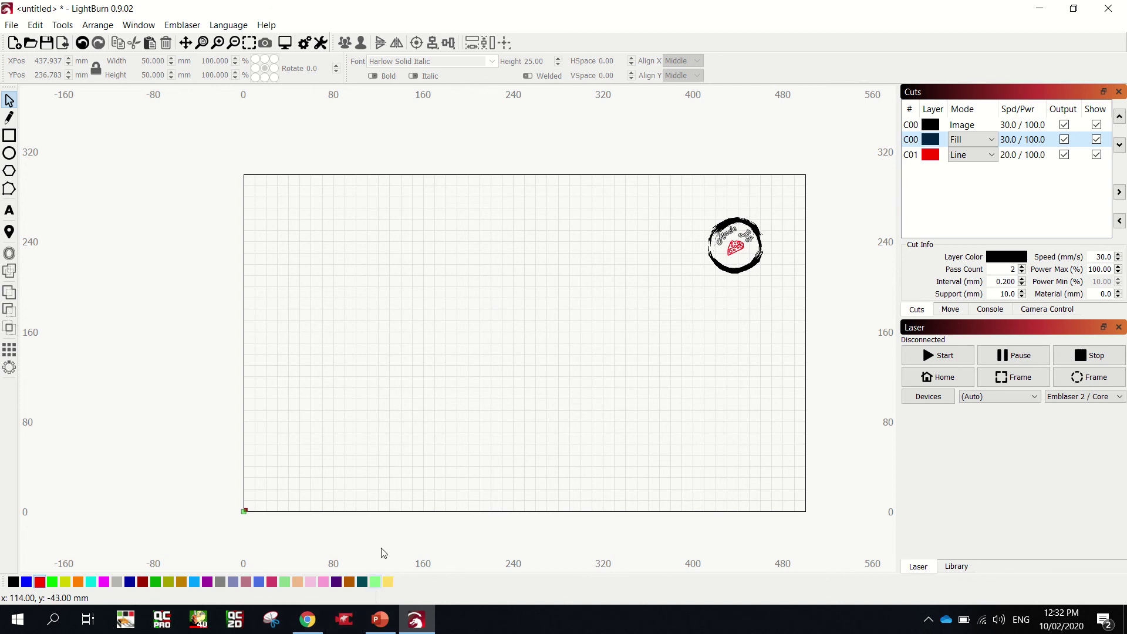
scroll(147, 499, "down", 1)
scroll(649, 327, "up", 2)
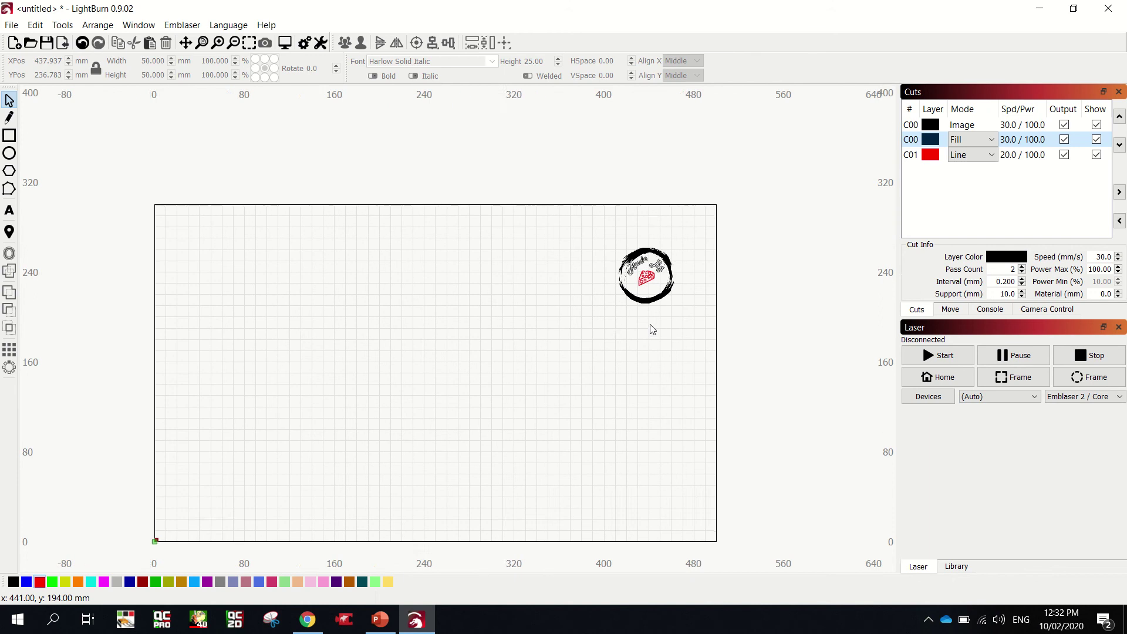